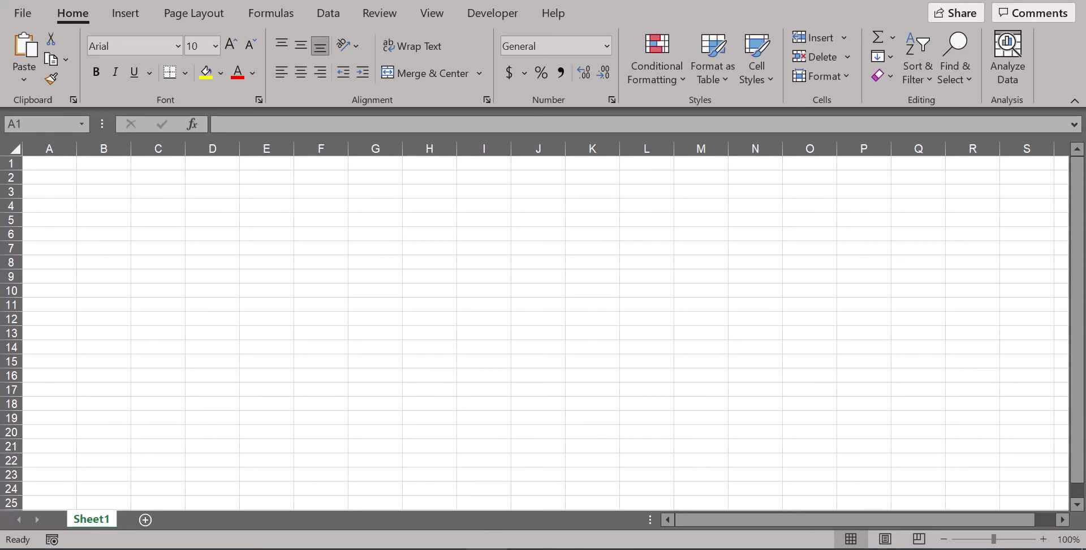
# Launch Excel from the Windows Start menu app list
pyautogui.moveTo(486, 549)
pyautogui.press('super')
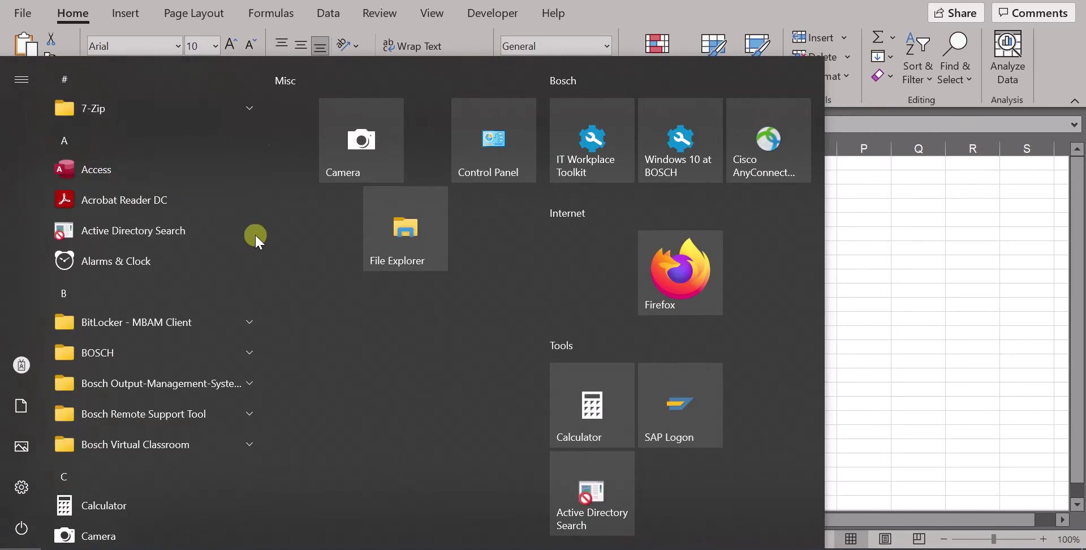
pyautogui.scroll(-3, 279, 301)
pyautogui.scroll(-5, 171, 351)
pyautogui.scroll(-5, 159, 269)
pyautogui.click(155, 254)
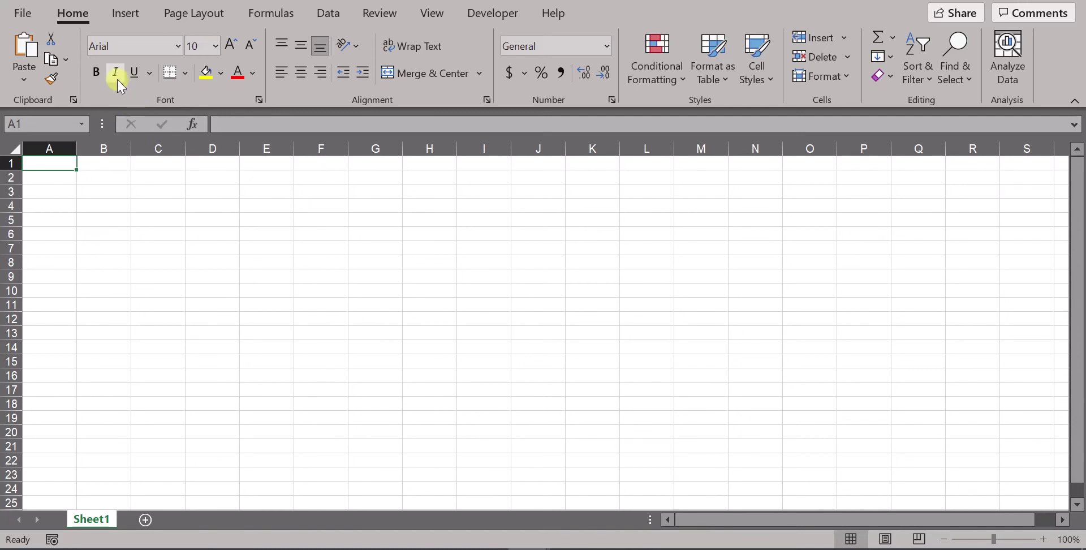
# Show the File Home page with the blank-workbook option and recent workbooks
pyautogui.click(26, 14)
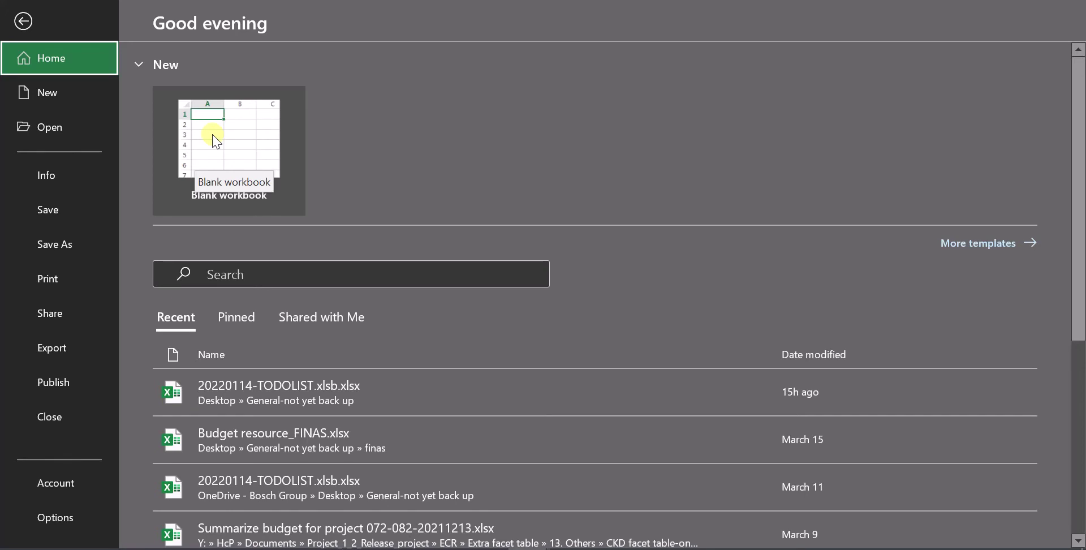
# Browse the New templates, create a Blank workbook, then revisit and leave the File page
pyautogui.click(61, 94)
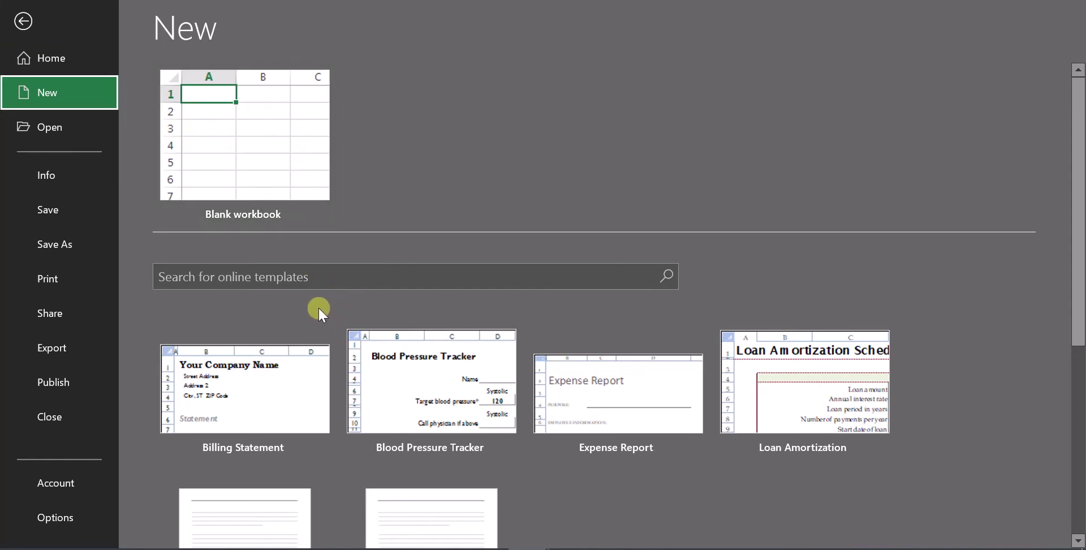
pyautogui.scroll(-2, 326, 321)
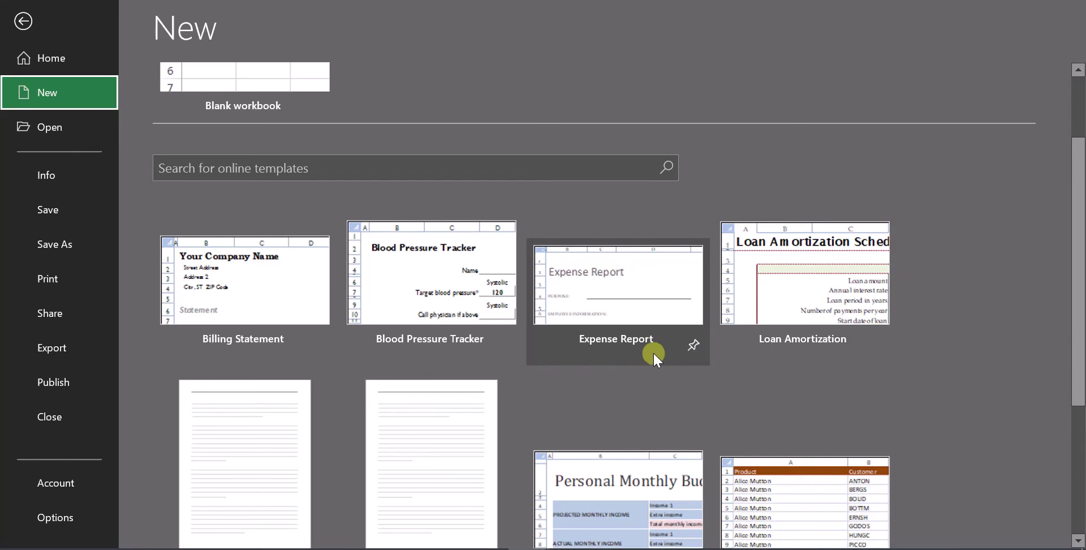
pyautogui.scroll(-4, 660, 361)
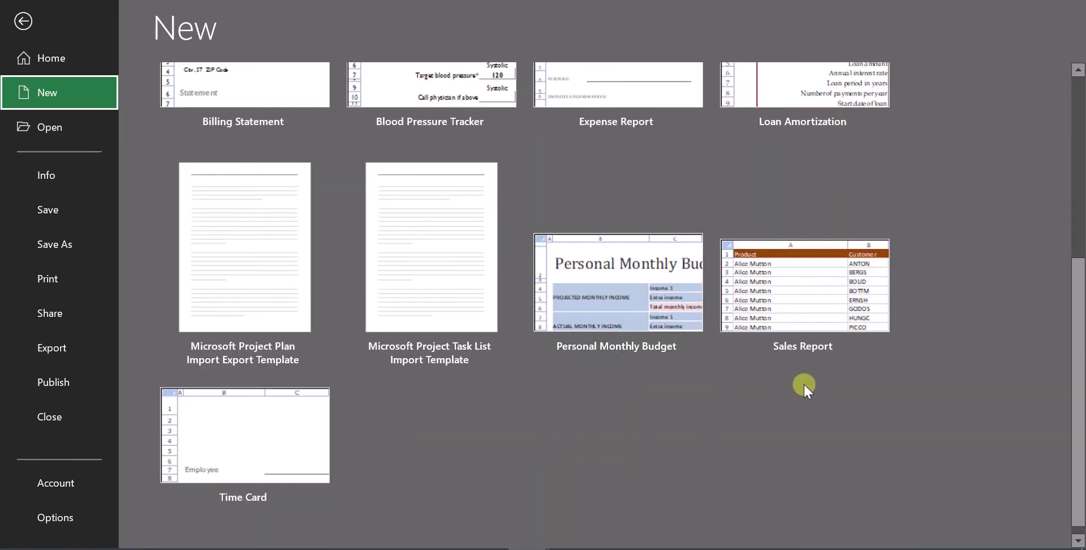
pyautogui.scroll(4, 792, 385)
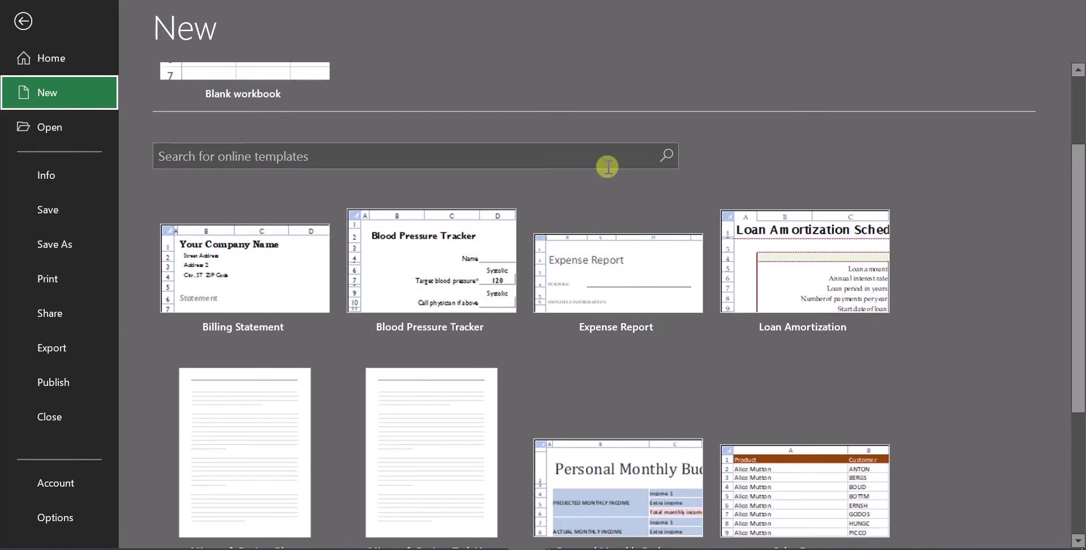
pyautogui.scroll(2, 617, 154)
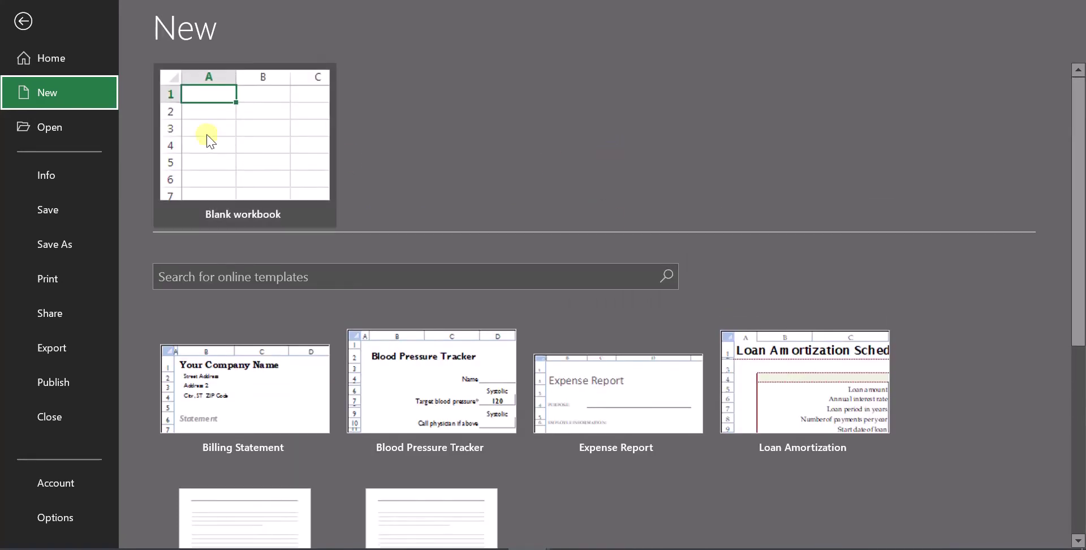
pyautogui.click(263, 148)
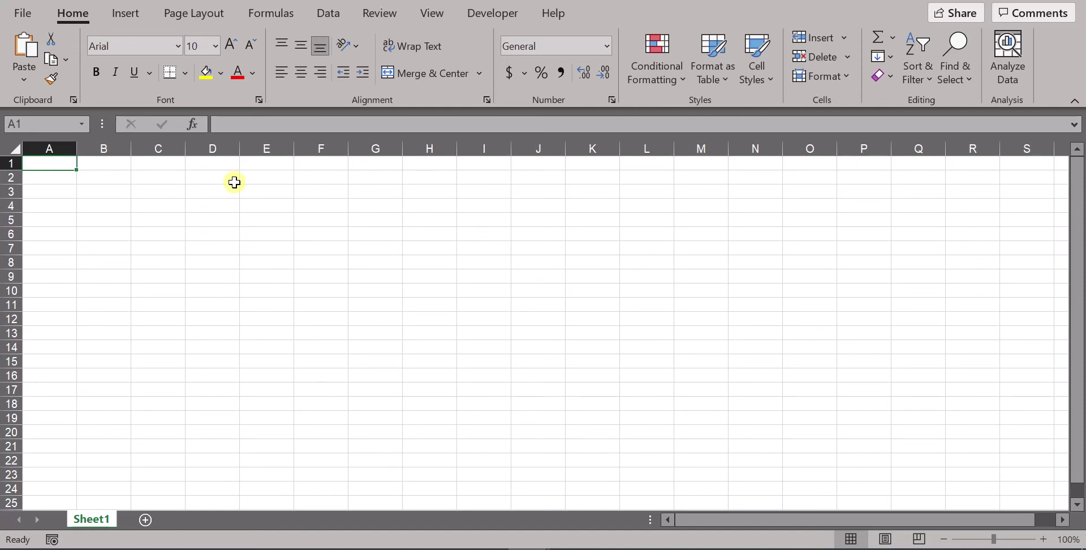
pyautogui.click(23, 17)
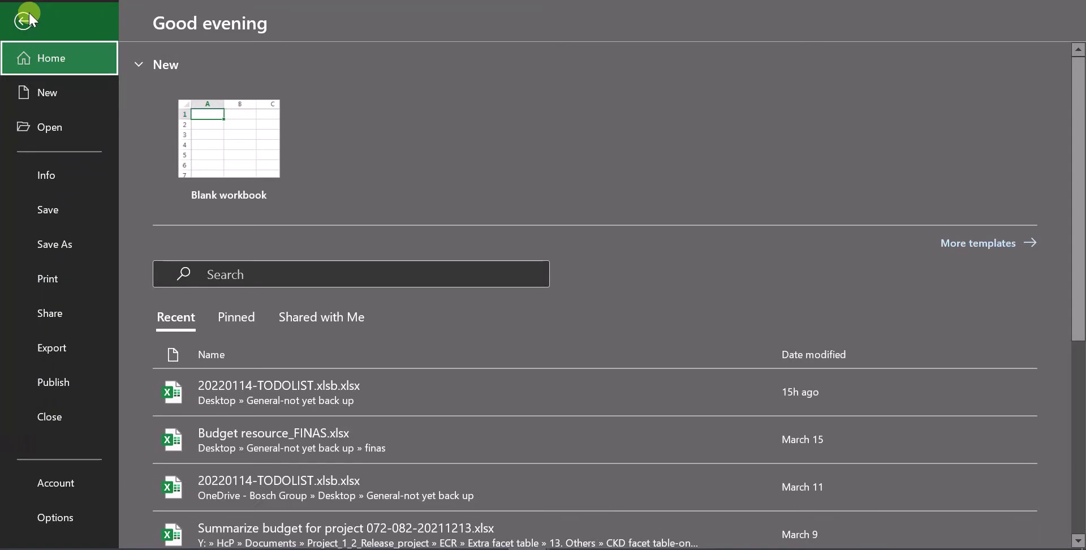
pyautogui.click(28, 18)
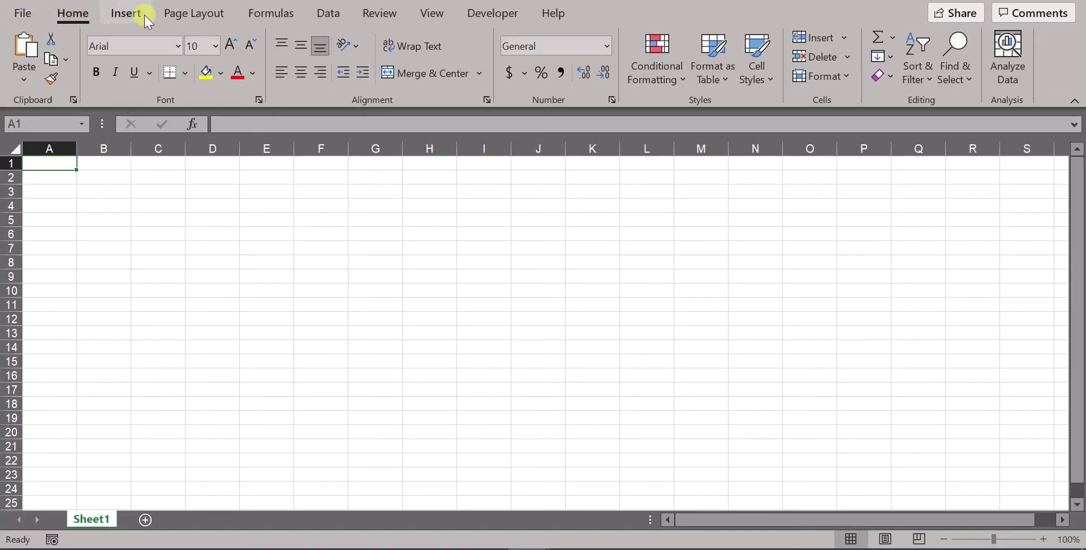
pyautogui.click(129, 14)
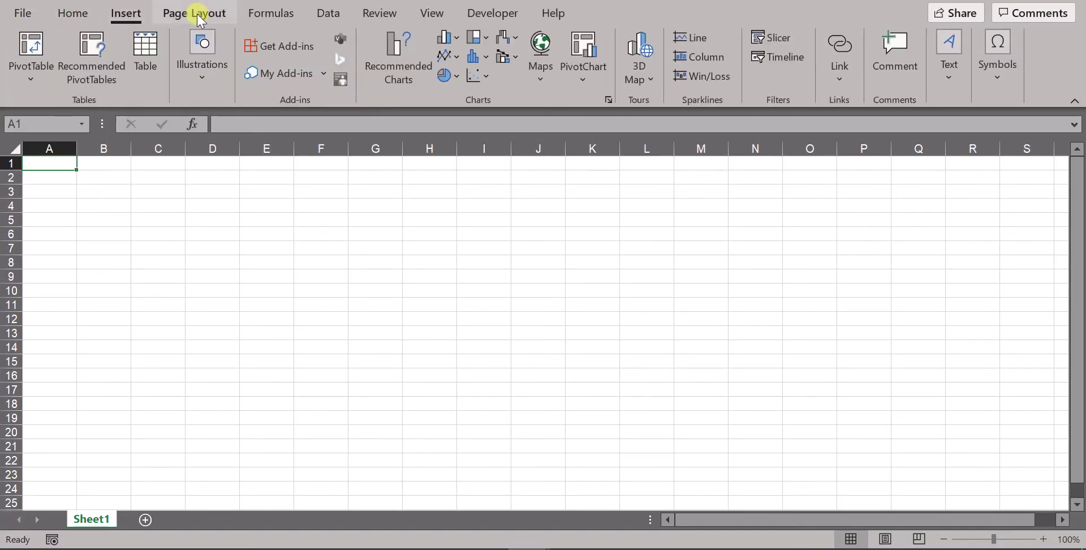
pyautogui.click(197, 13)
pyautogui.click(67, 20)
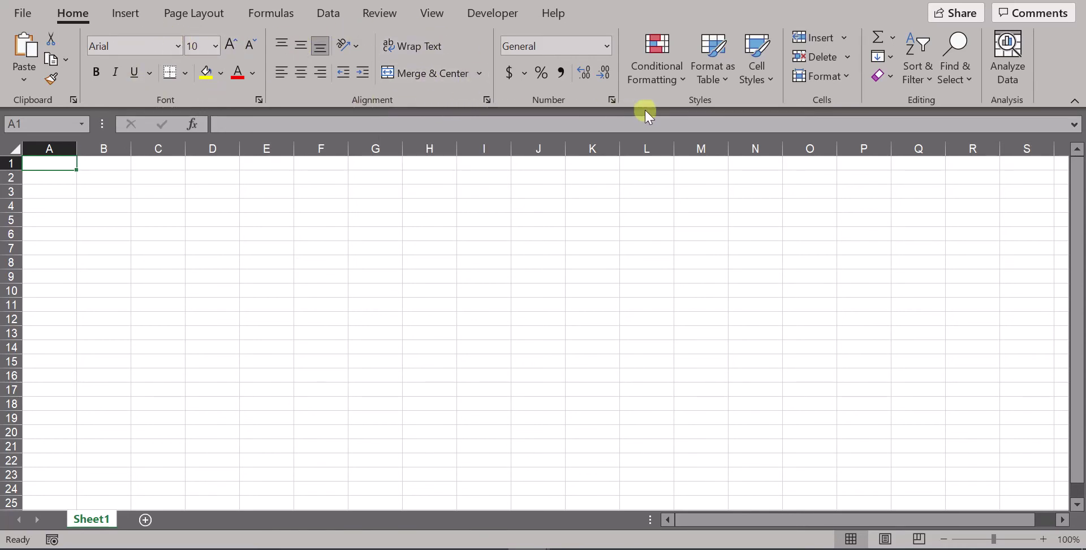
pyautogui.click(195, 13)
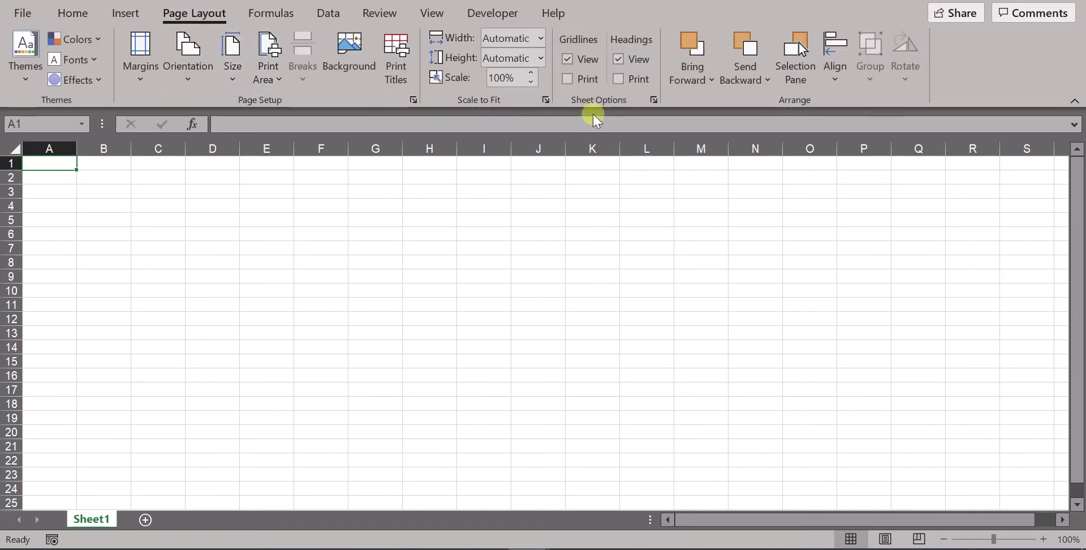
pyautogui.click(290, 18)
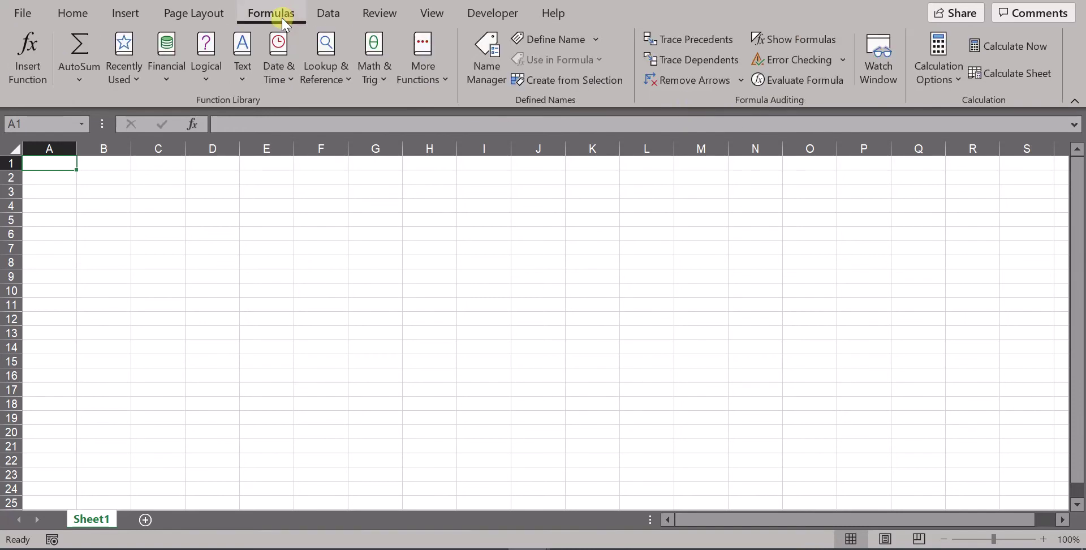
pyautogui.click(322, 12)
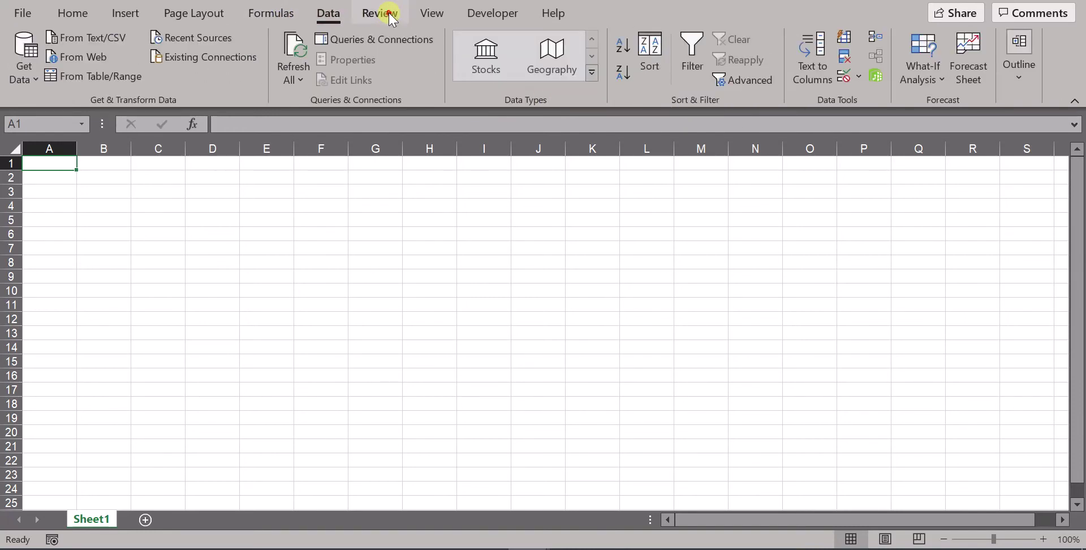
pyautogui.click(378, 13)
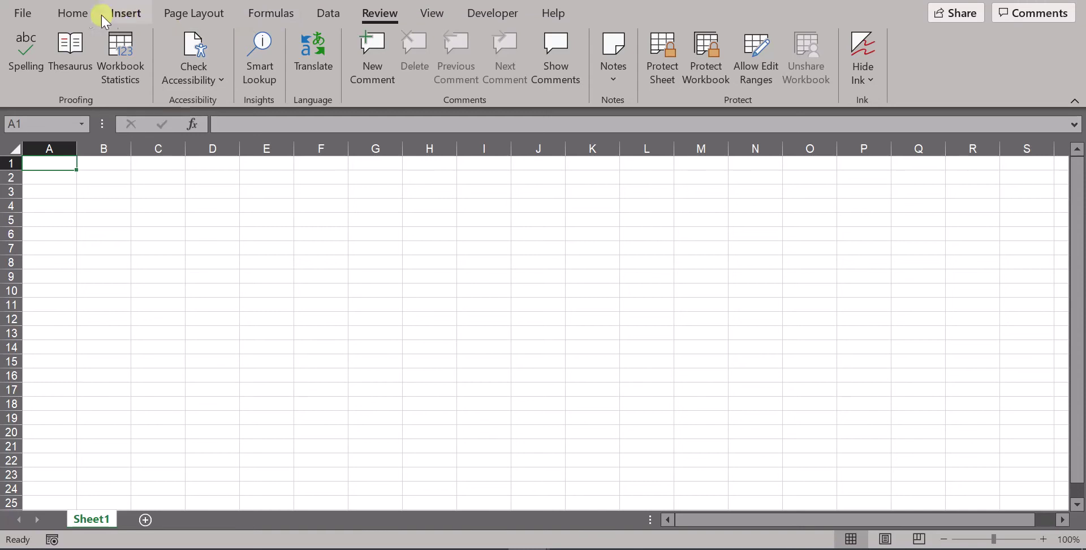
pyautogui.click(79, 14)
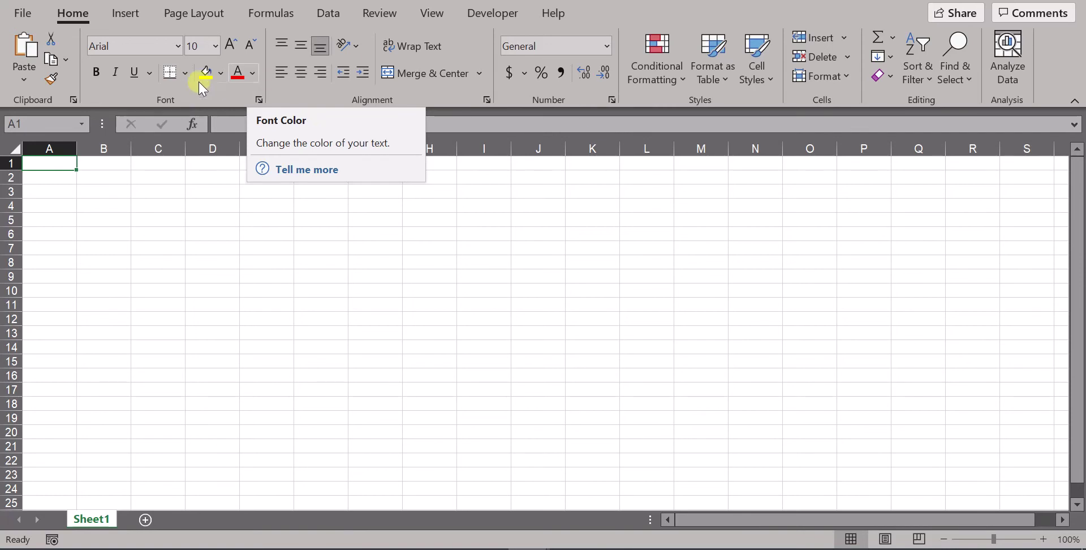
pyautogui.click(259, 101)
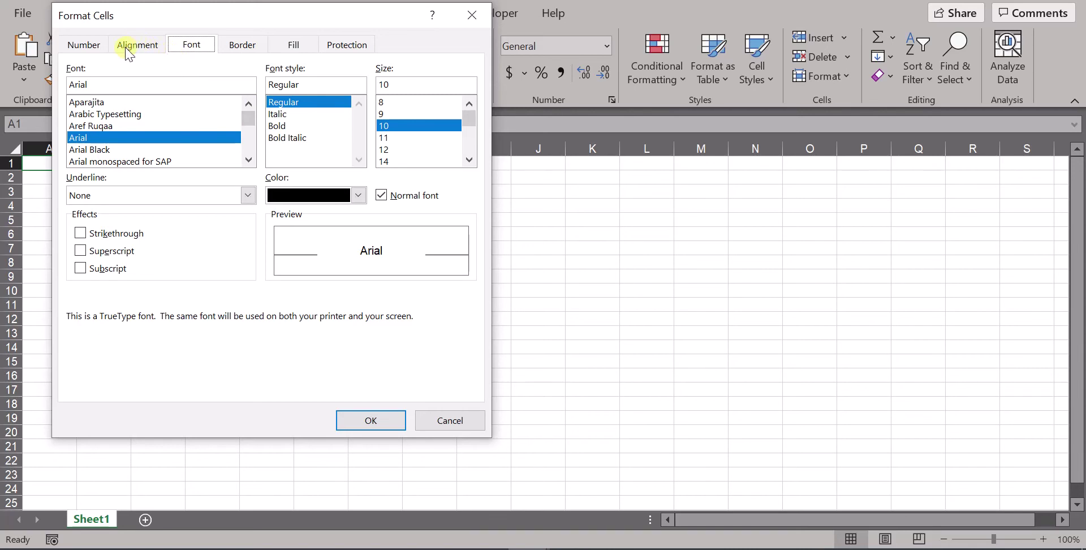
pyautogui.click(468, 17)
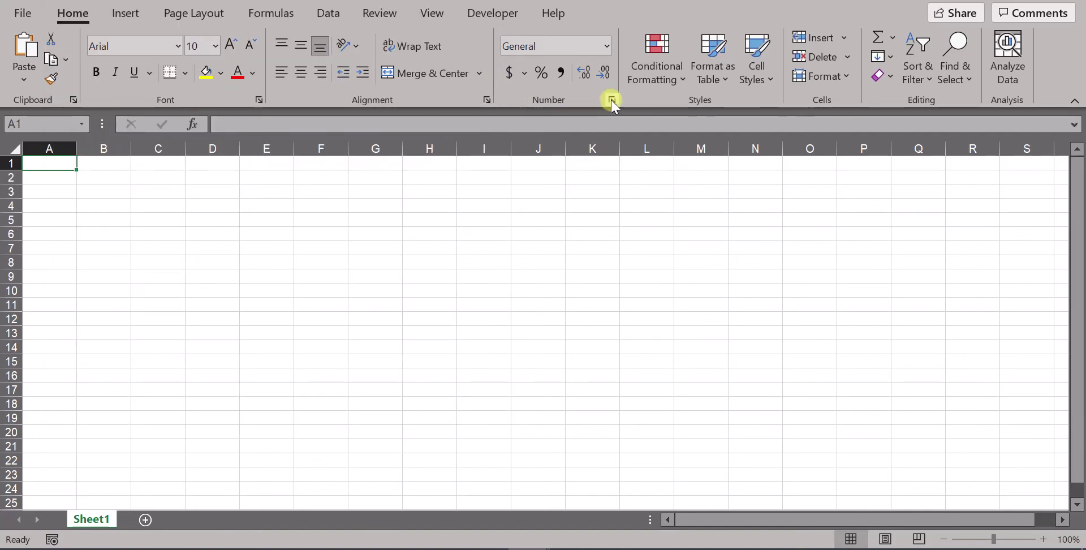
pyautogui.click(611, 100)
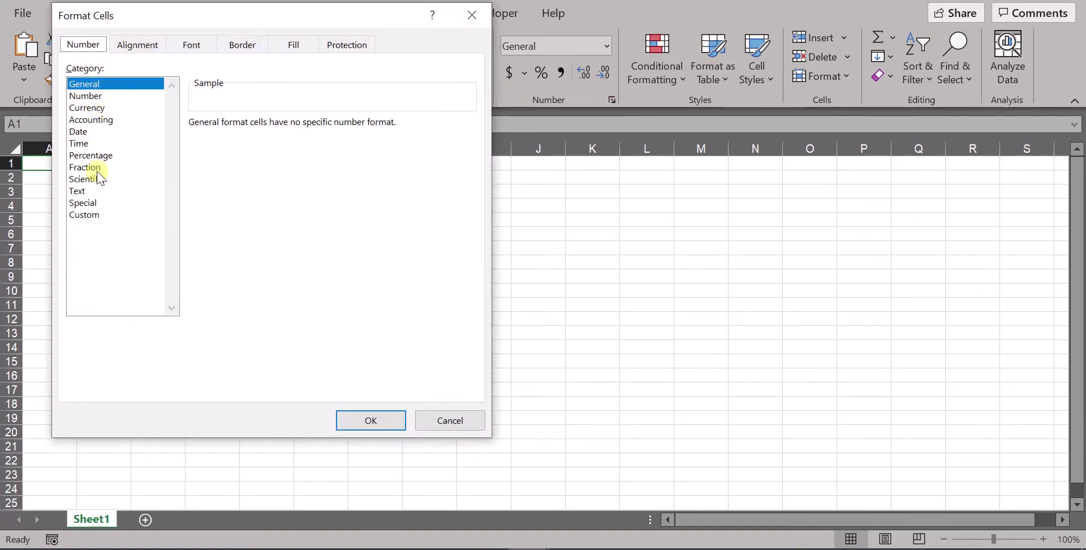
pyautogui.click(135, 47)
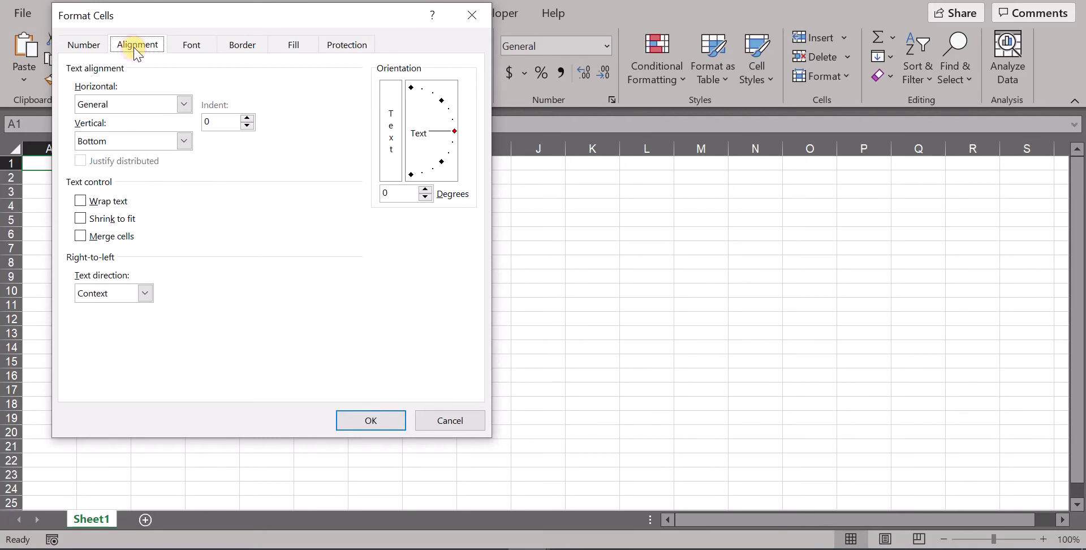
pyautogui.click(193, 44)
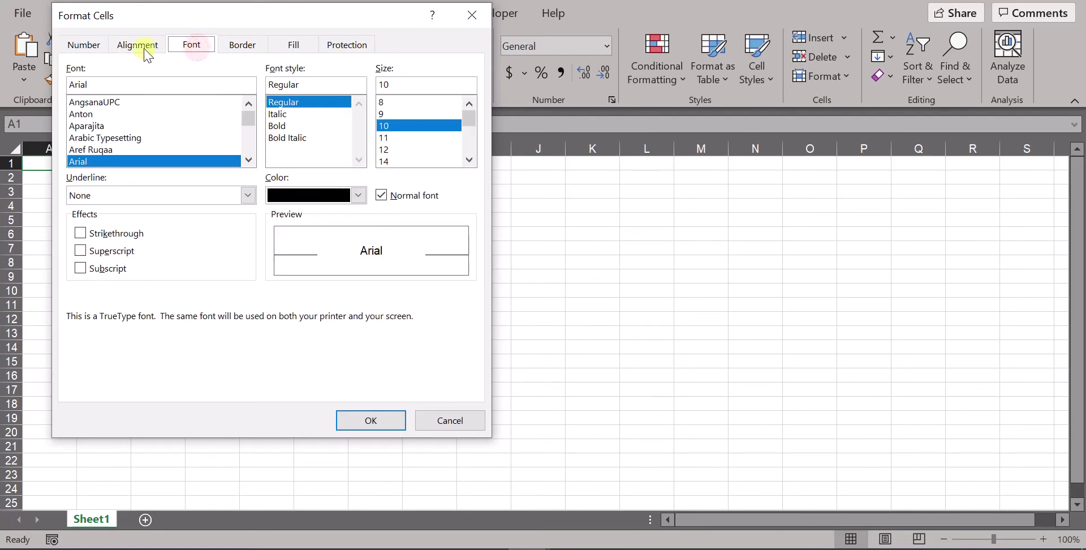
pyautogui.click(236, 51)
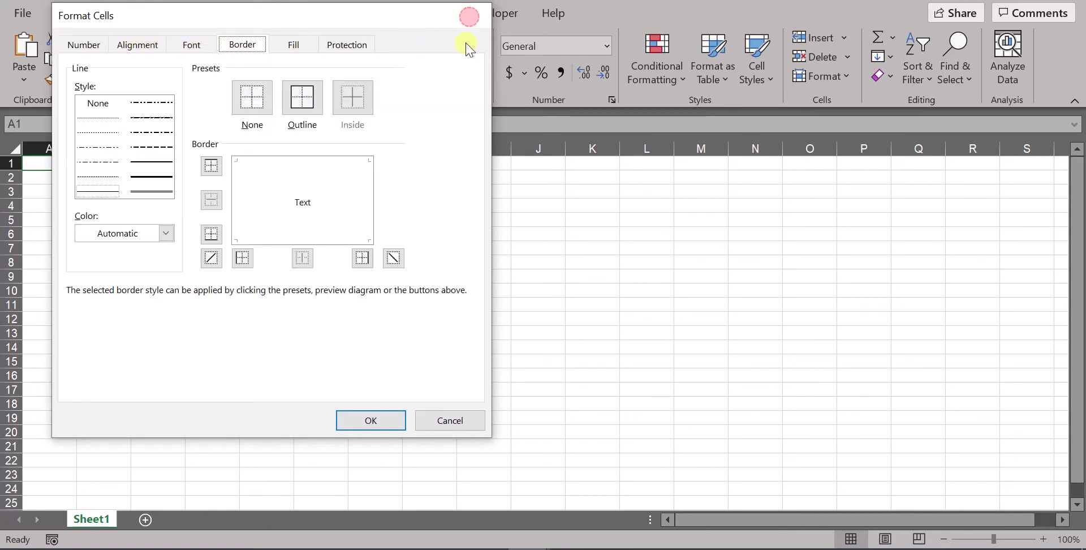
pyautogui.click(471, 15)
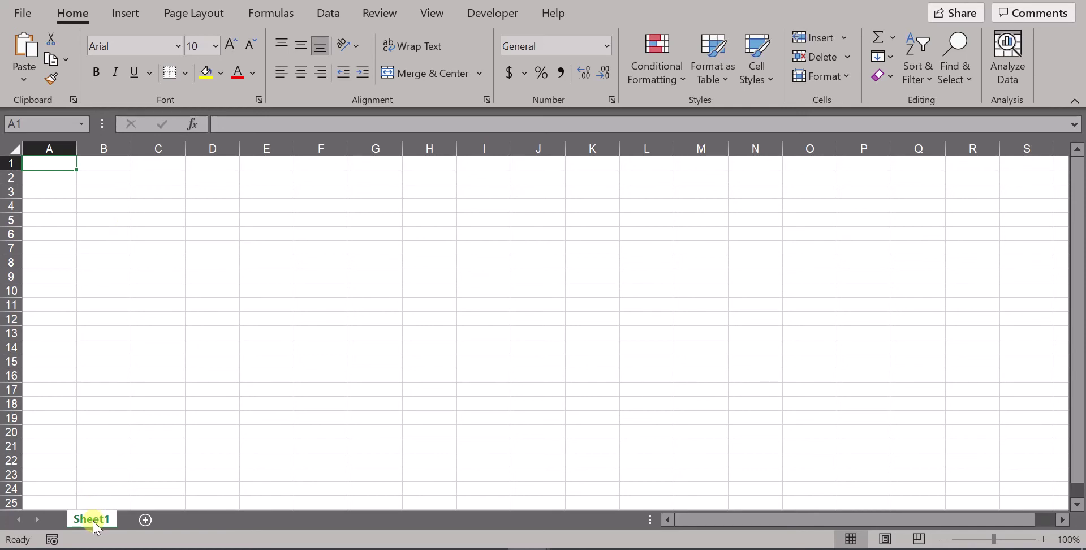
pyautogui.click(93, 177)
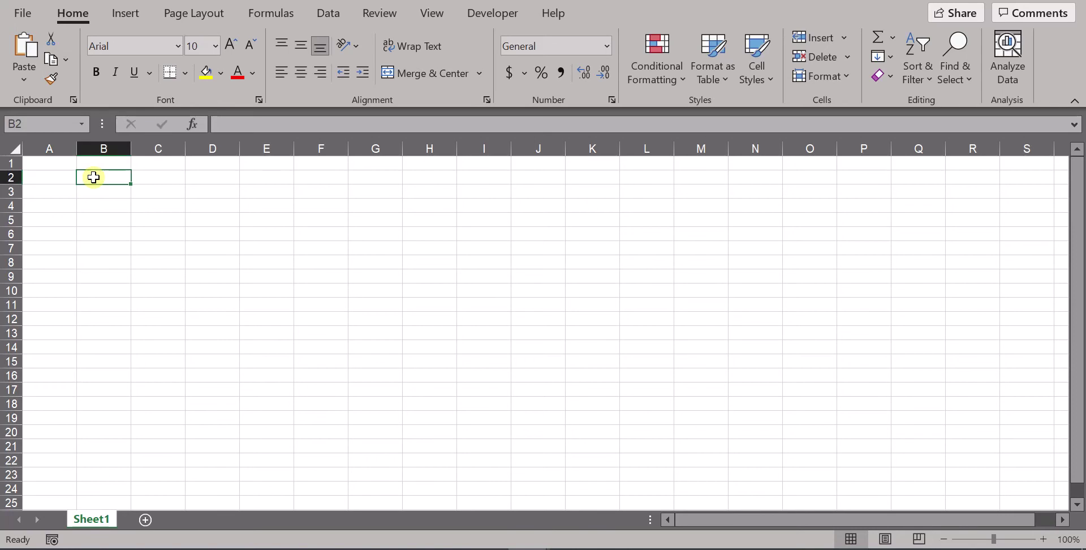
pyautogui.click(146, 519)
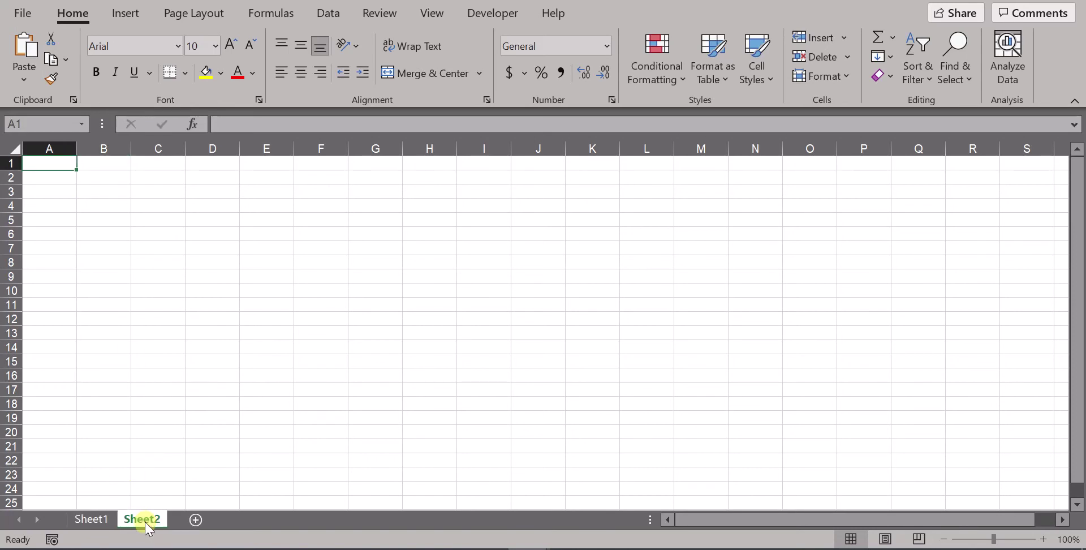
pyautogui.rightClick(100, 523)
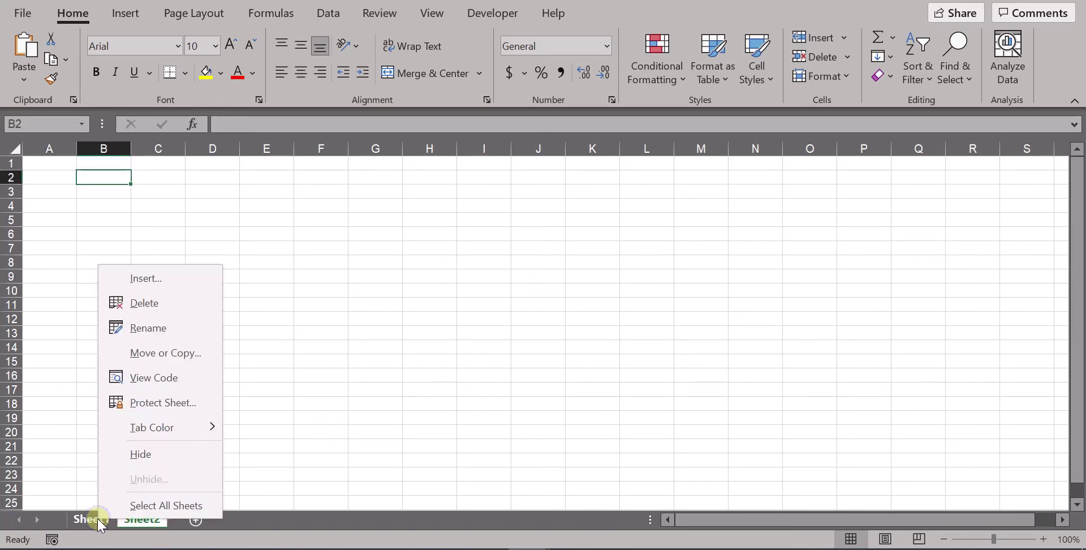
pyautogui.click(159, 338)
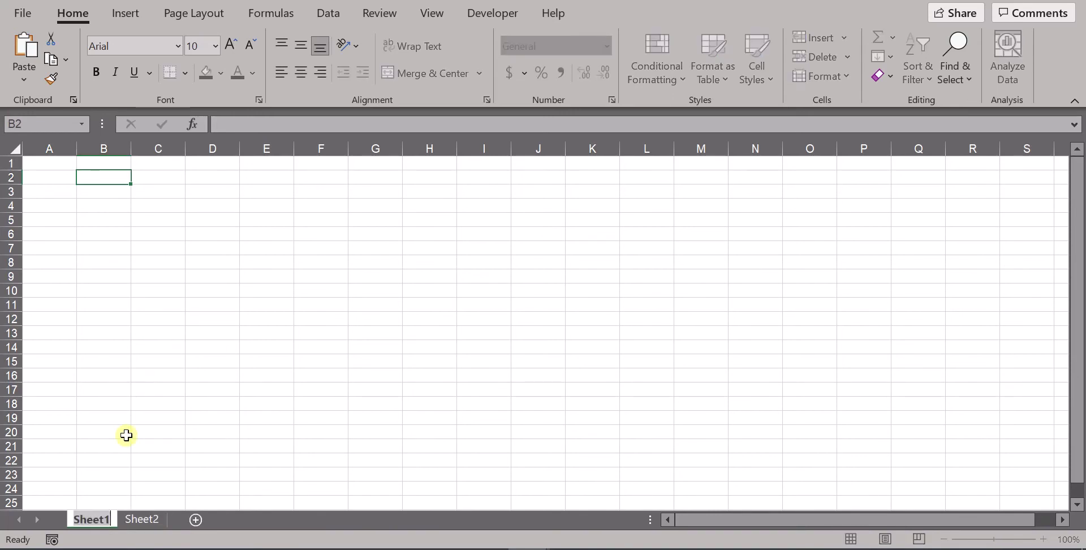
pyautogui.write('ABC')
pyautogui.press('Return')
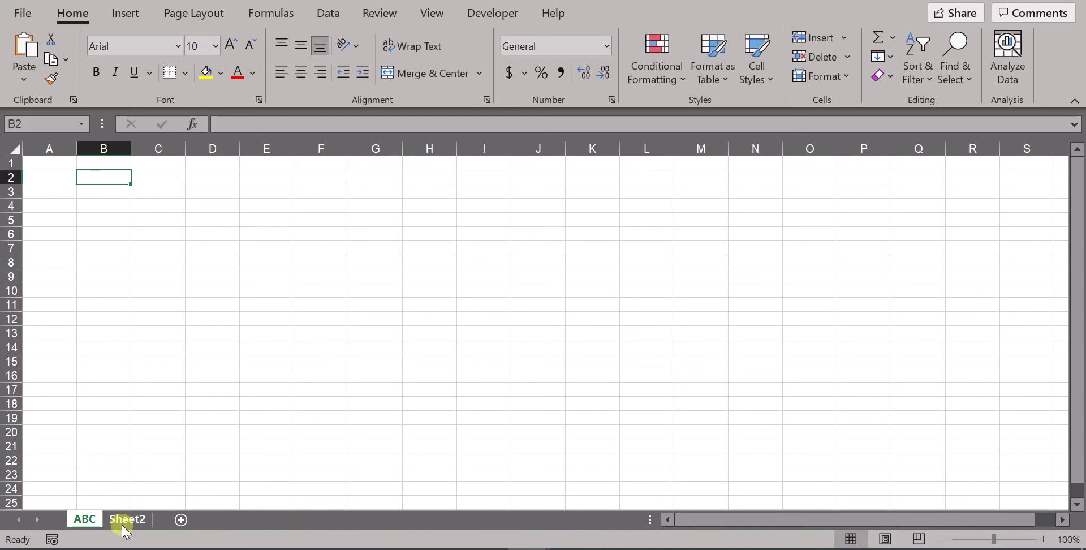
pyautogui.click(123, 520)
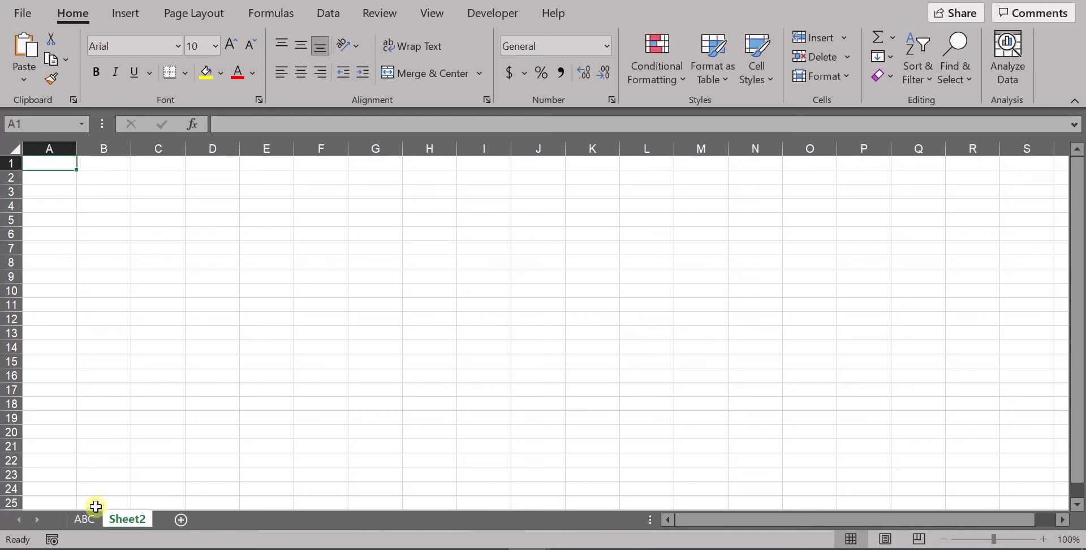
pyautogui.click(85, 518)
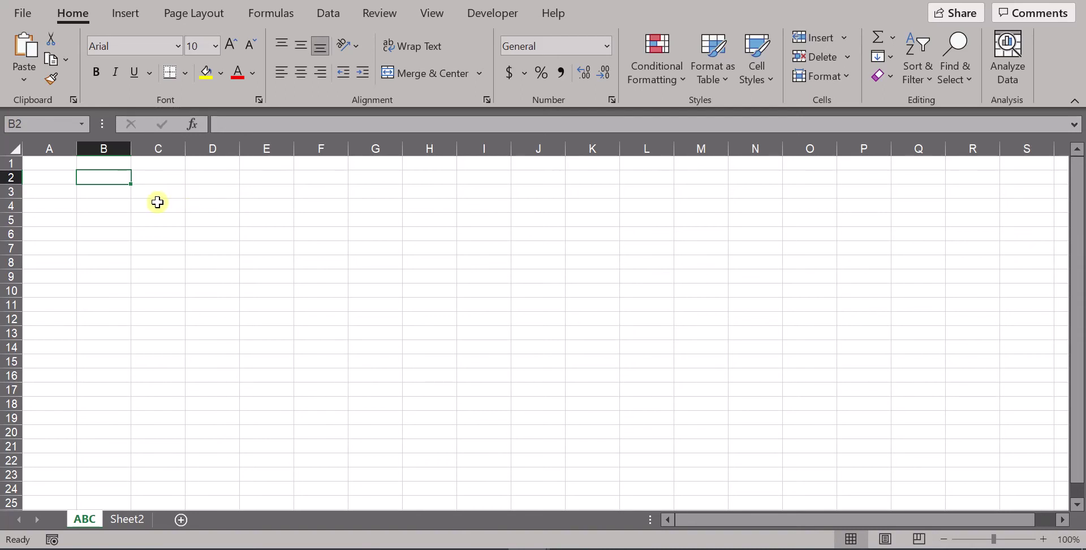
pyautogui.click(372, 275)
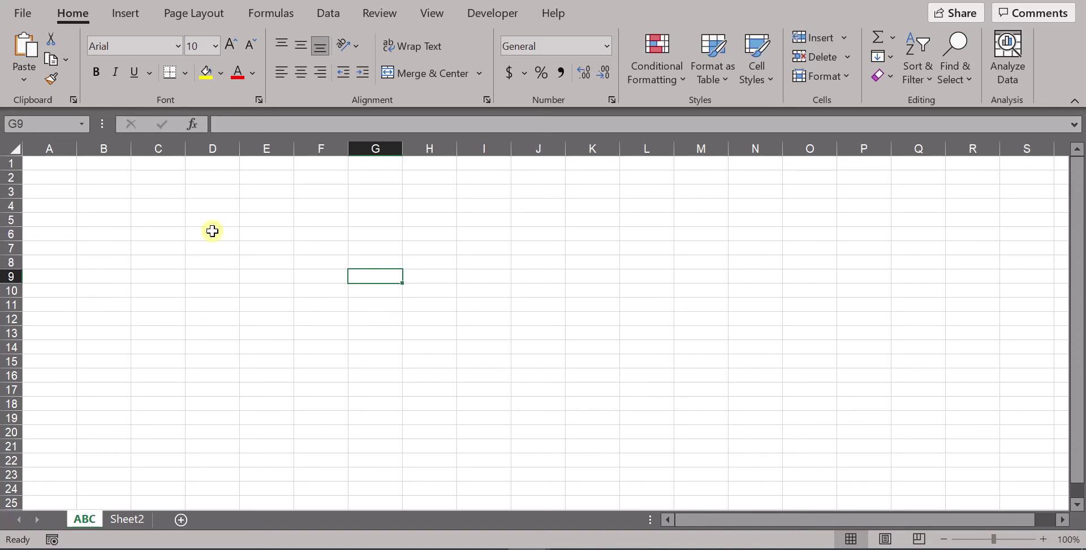
# Select C6 and zoom the sheet out one step, then back in to 100%
pyautogui.click(175, 231)
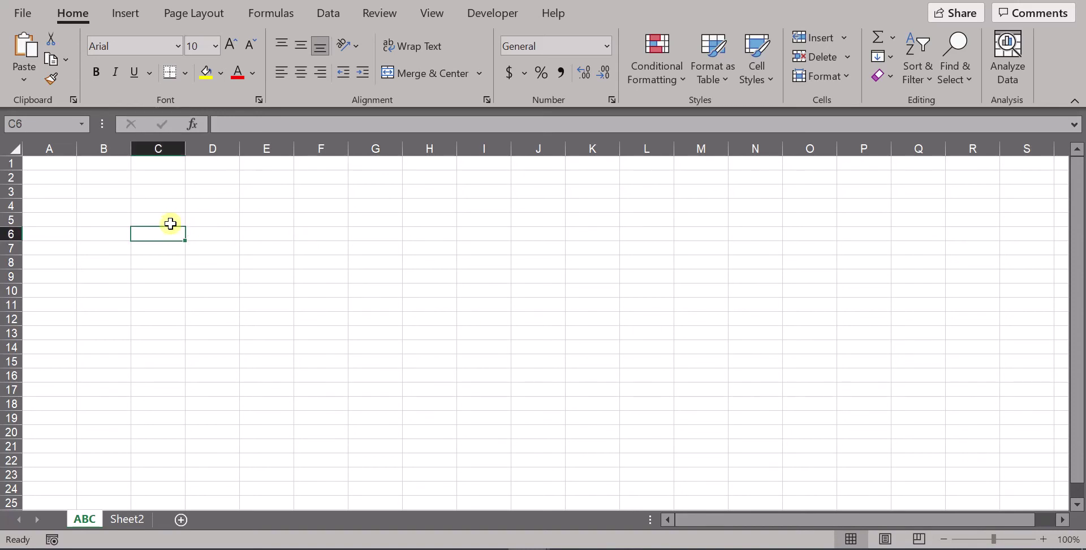
pyautogui.scroll(-1, 170, 224)
pyautogui.scroll(-1, 166, 228)
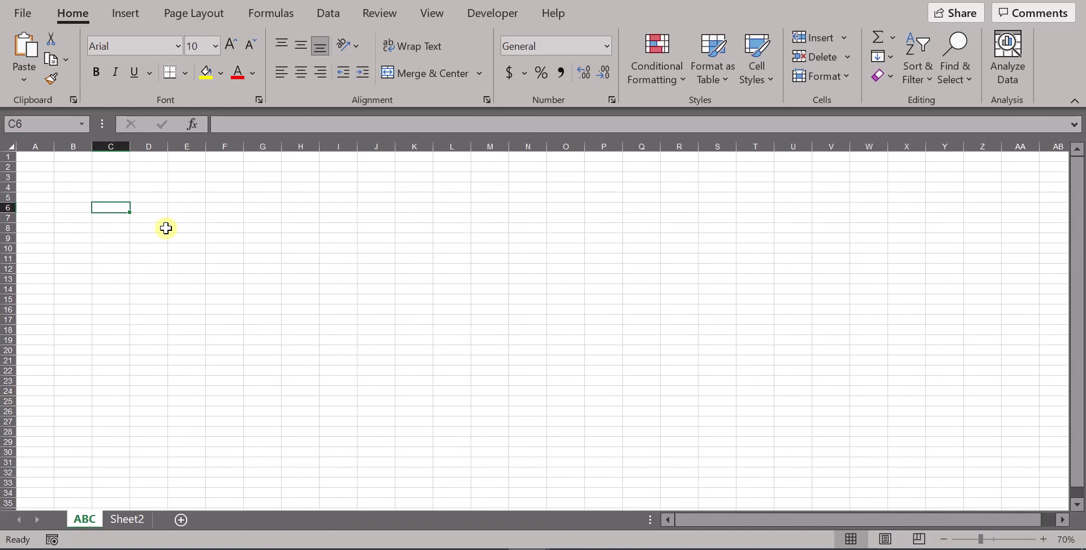
pyautogui.scroll(1, 163, 228)
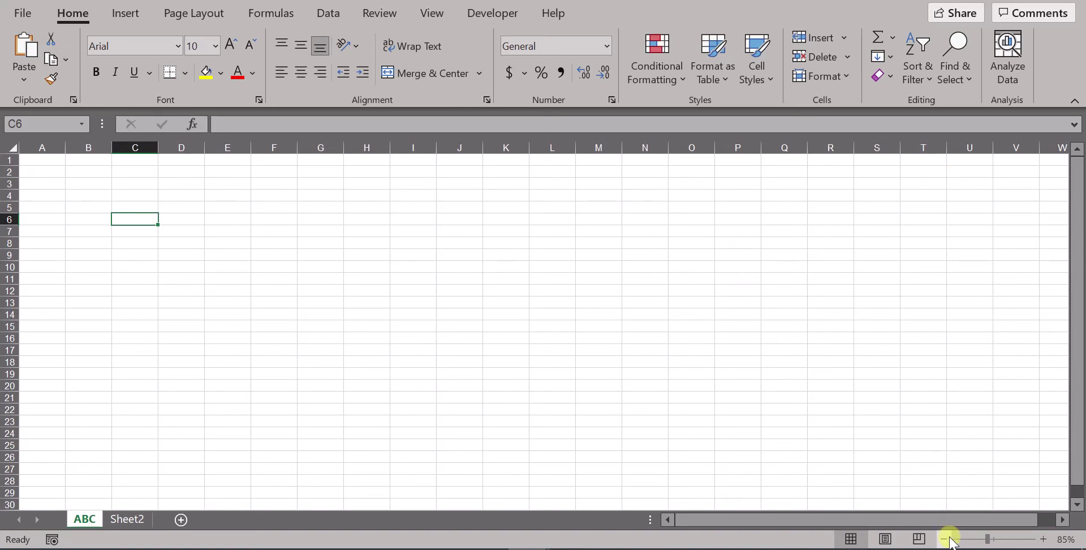
pyautogui.click(948, 540)
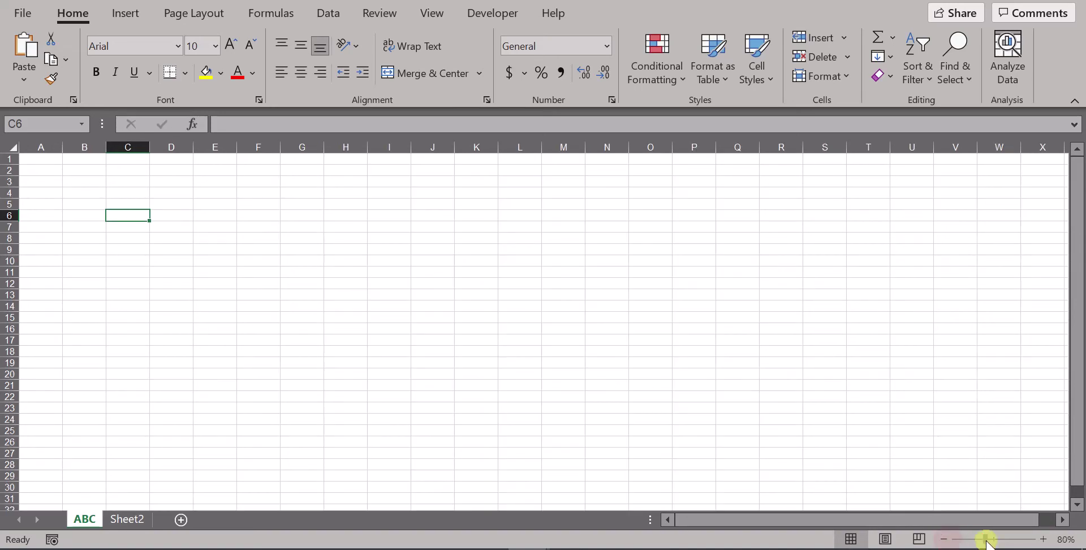
pyautogui.click(1042, 539)
pyautogui.click(1042, 539)
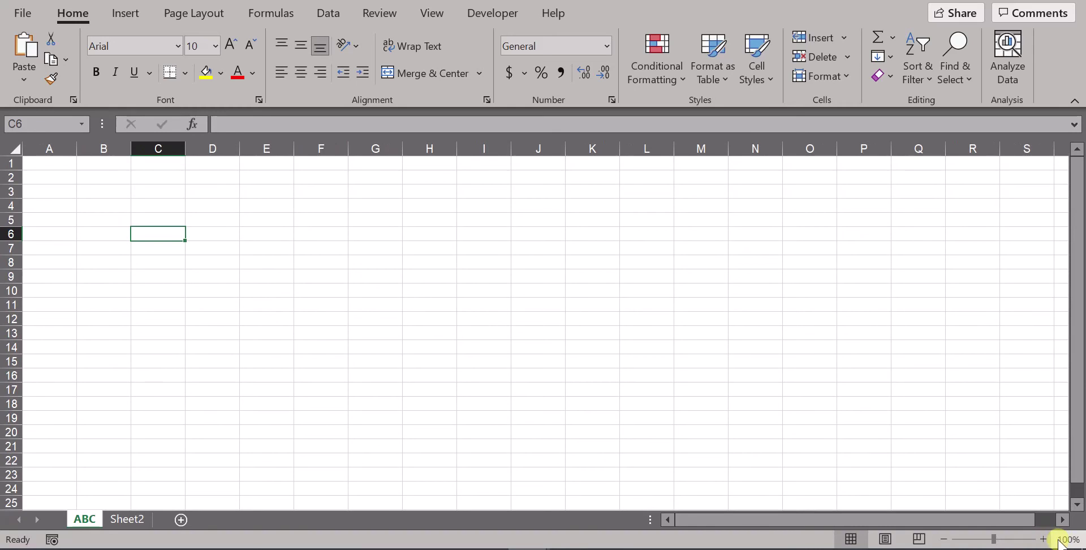
# Set a custom zoom of 98% in the Zoom dialog
pyautogui.click(1065, 540)
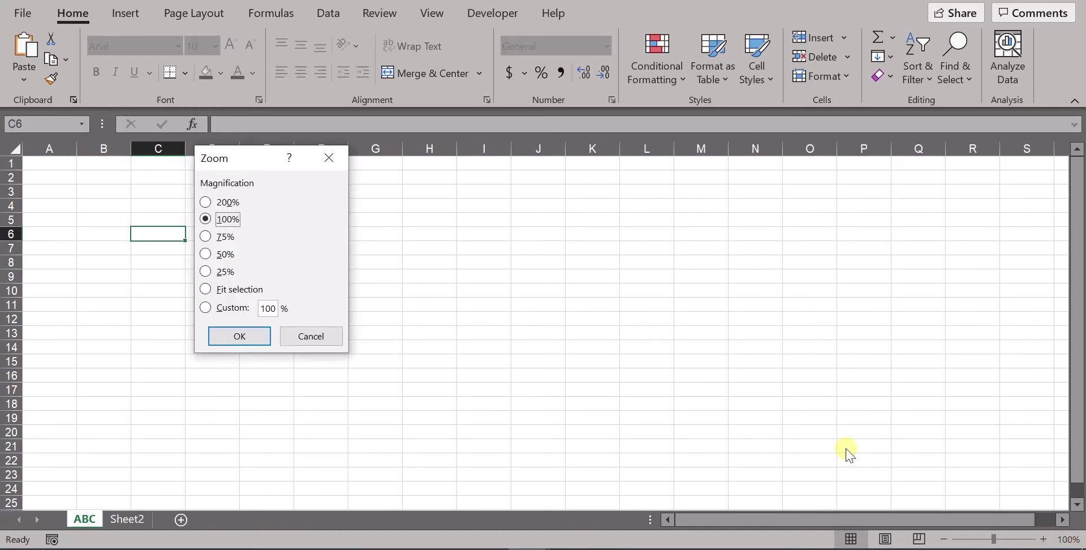
pyautogui.click(265, 308)
pyautogui.moveTo(265, 308); pyautogui.dragTo(276, 308)
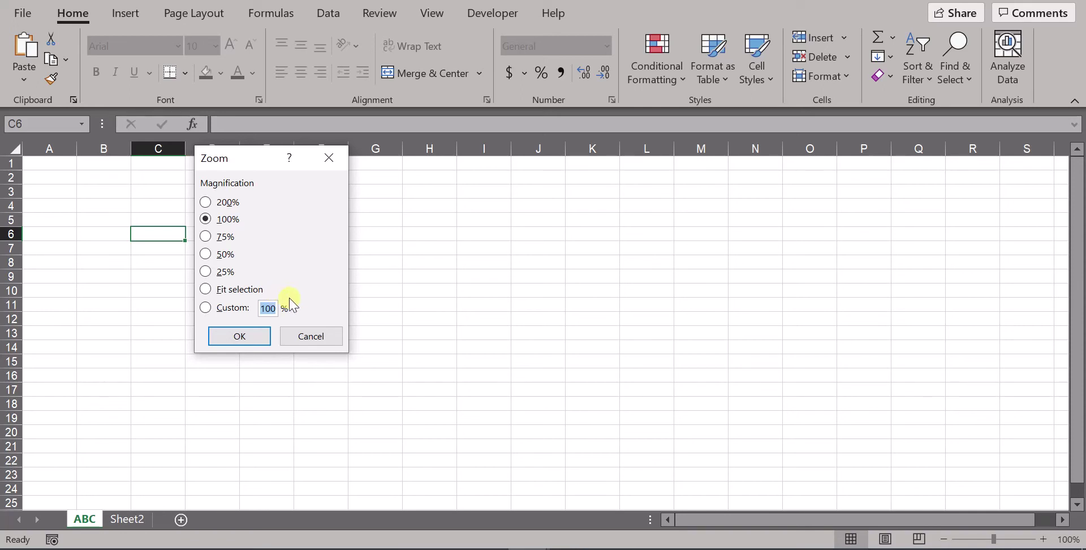
pyautogui.write('98')
pyautogui.click(238, 339)
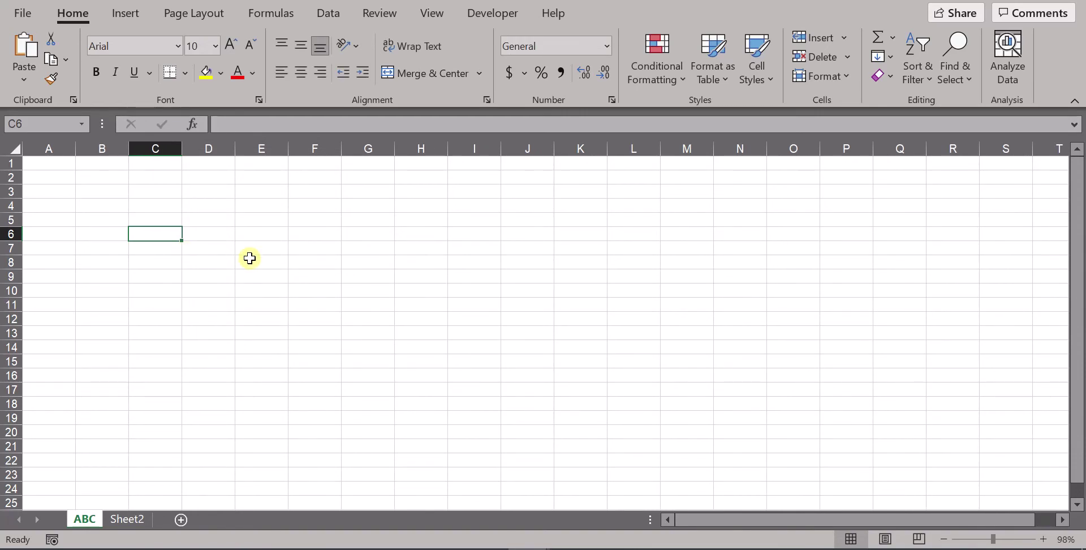
# Select D8, then C6, and finally the whole of row 1
pyautogui.click(193, 260)
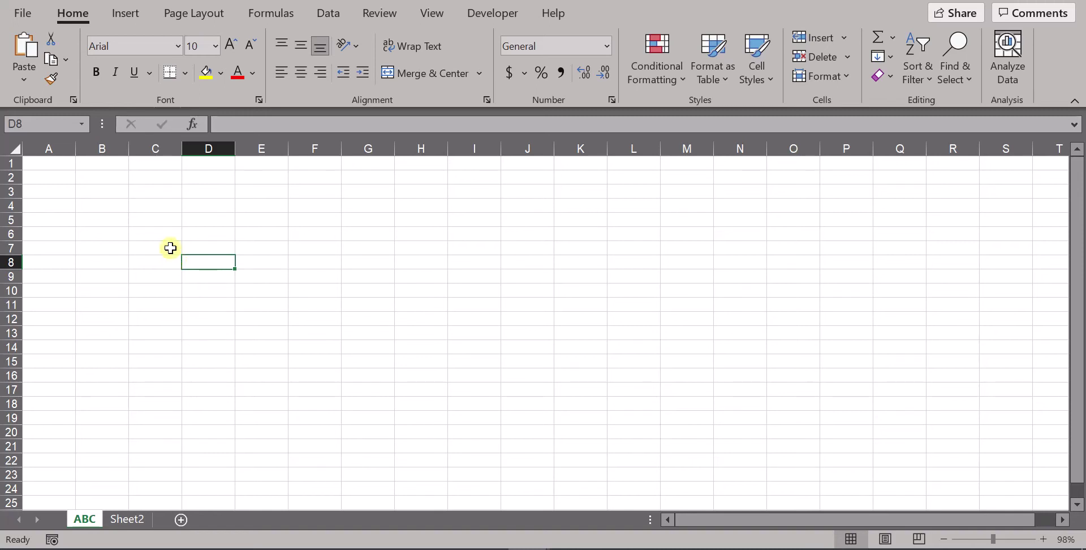
pyautogui.click(154, 233)
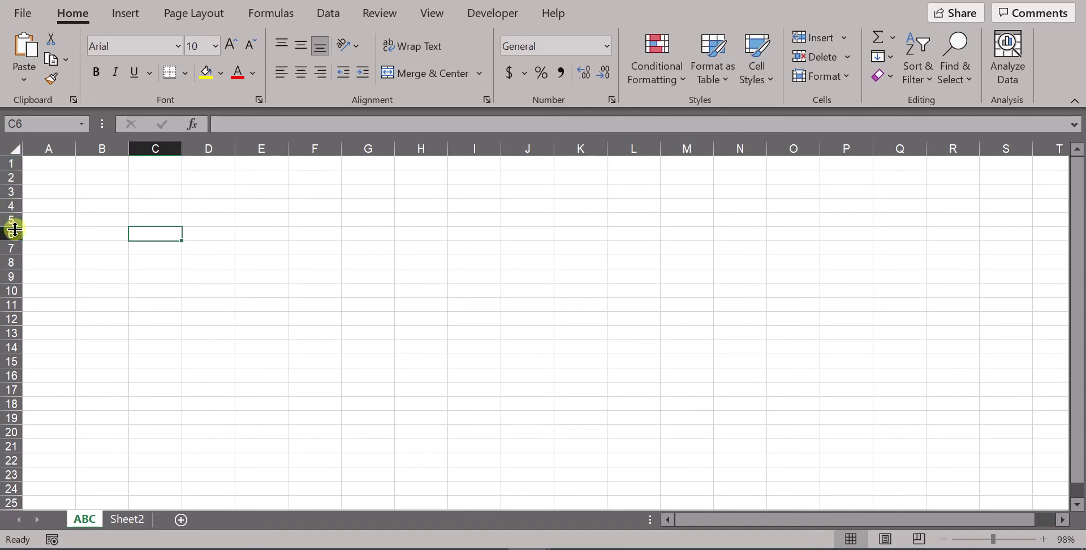
pyautogui.click(11, 163)
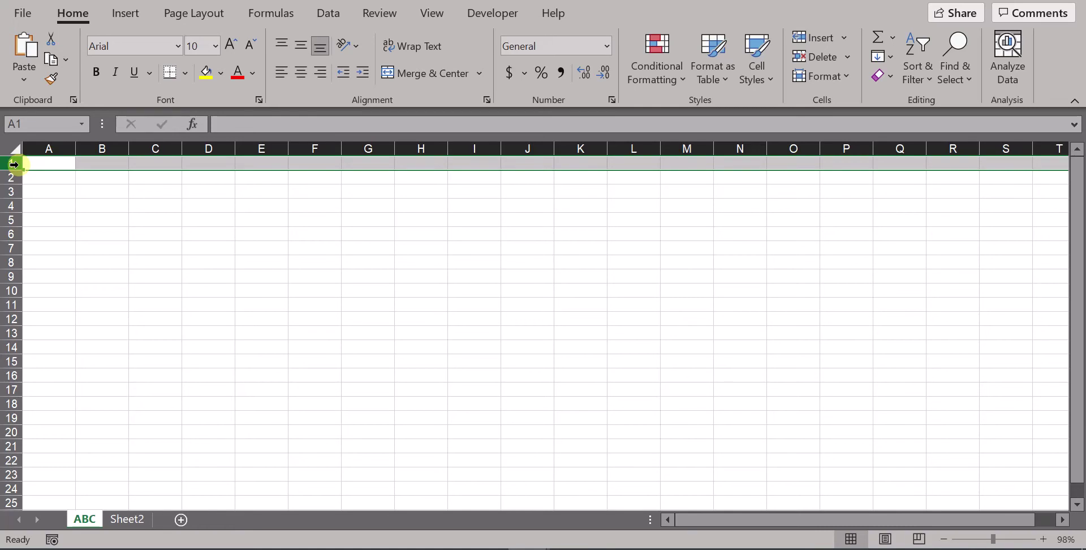
pyautogui.click(47, 164)
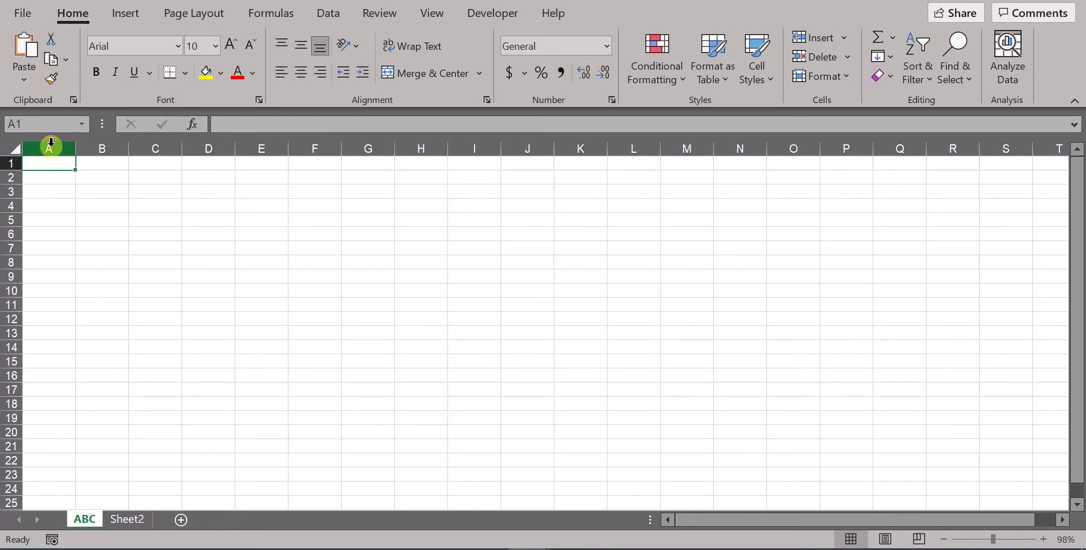
pyautogui.moveTo(56, 142); pyautogui.dragTo(51, 148)
pyautogui.click(36, 165)
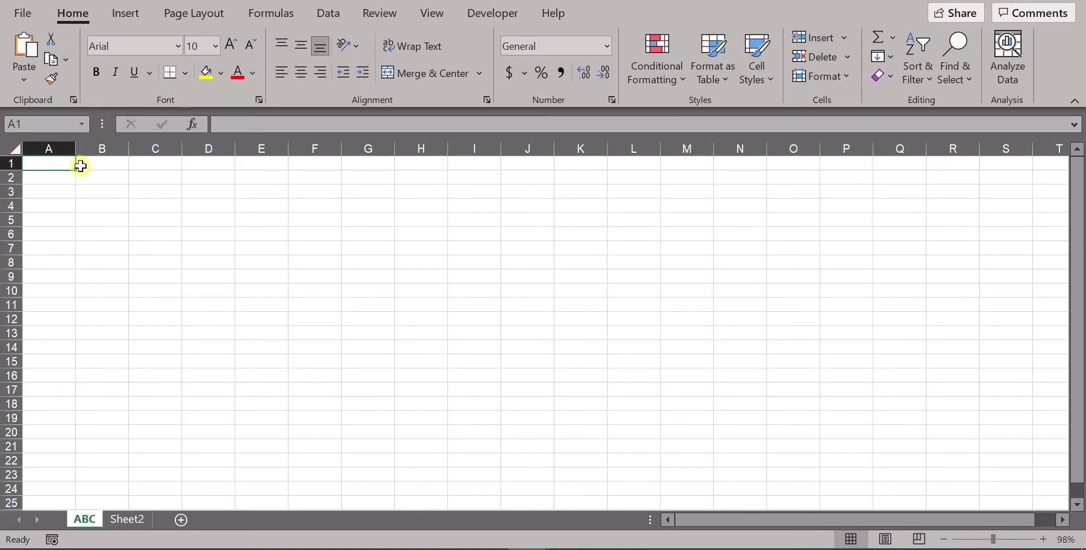
pyautogui.click(162, 191)
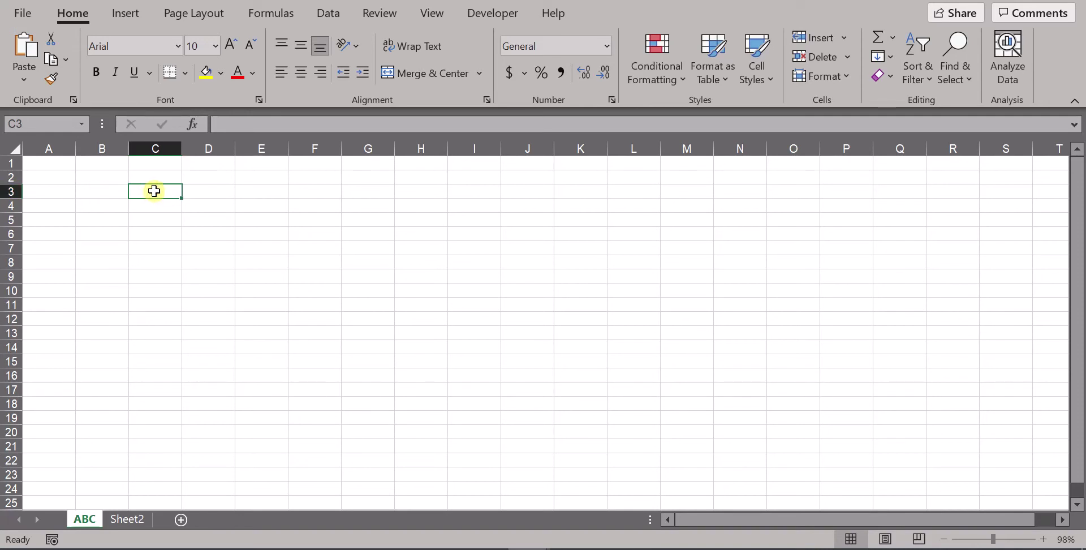
pyautogui.click(36, 124)
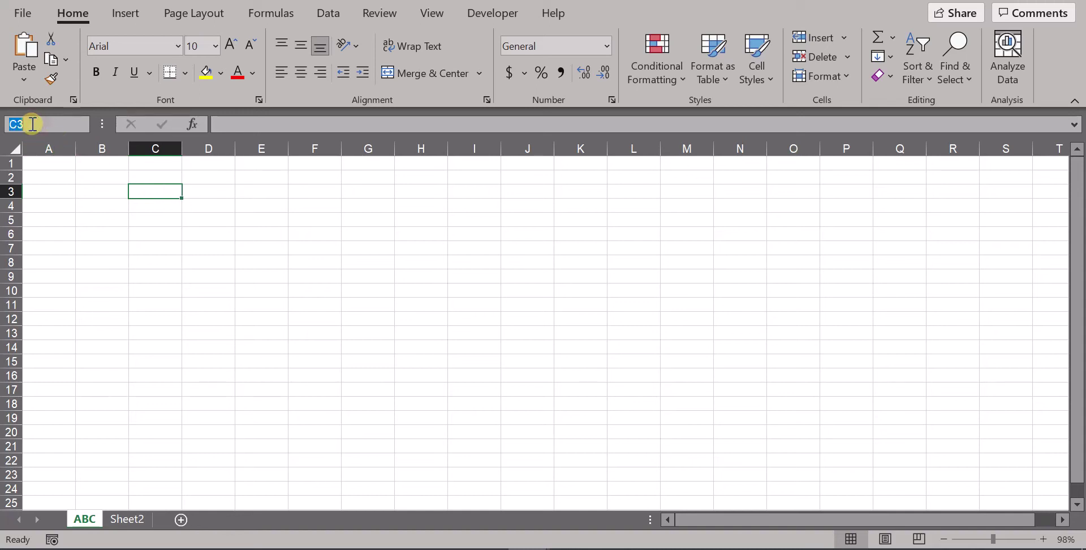
pyautogui.click(37, 123)
pyautogui.doubleClick(16, 123)
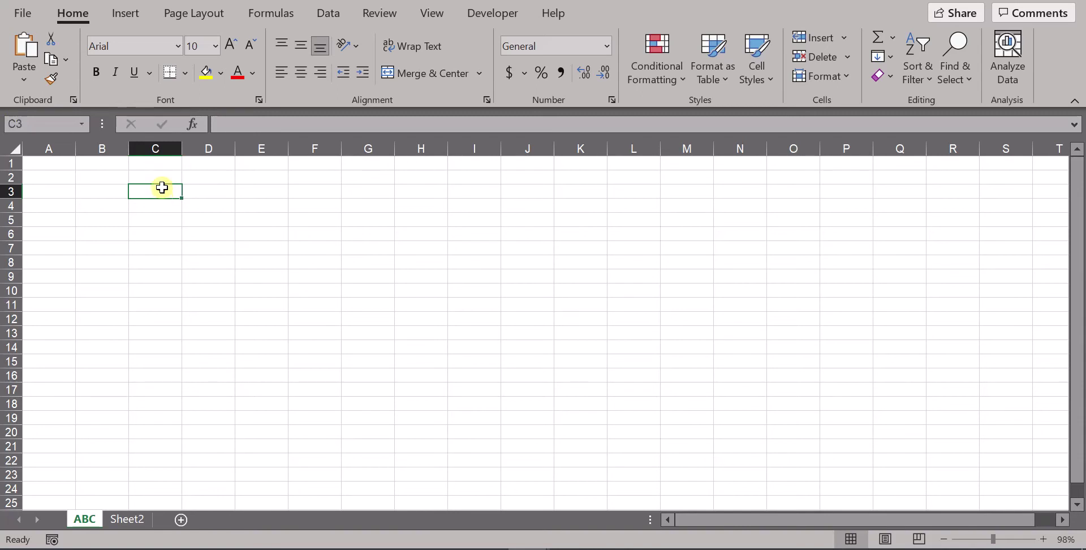
pyautogui.click(315, 246)
pyautogui.click(180, 245)
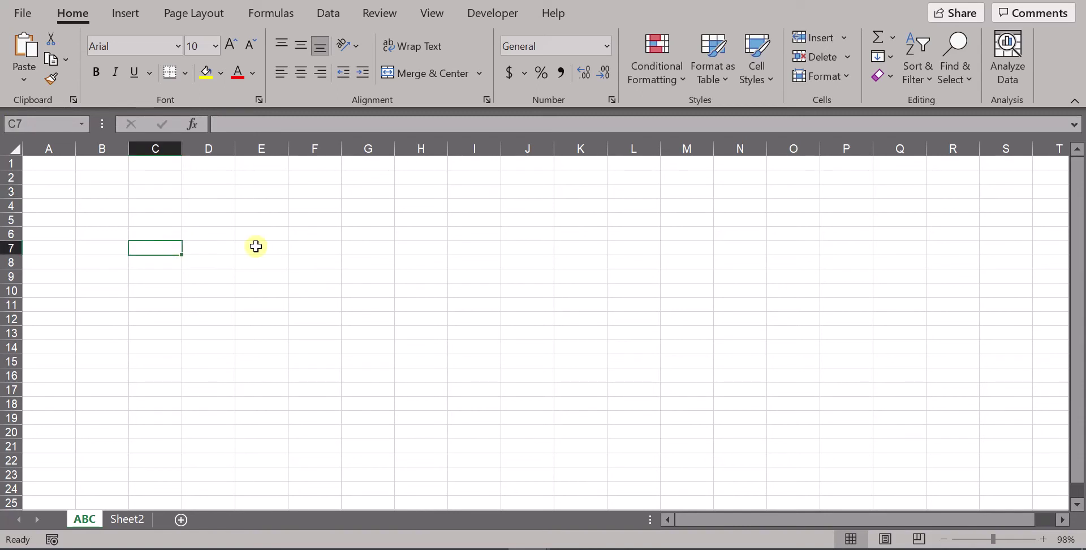
pyautogui.click(260, 245)
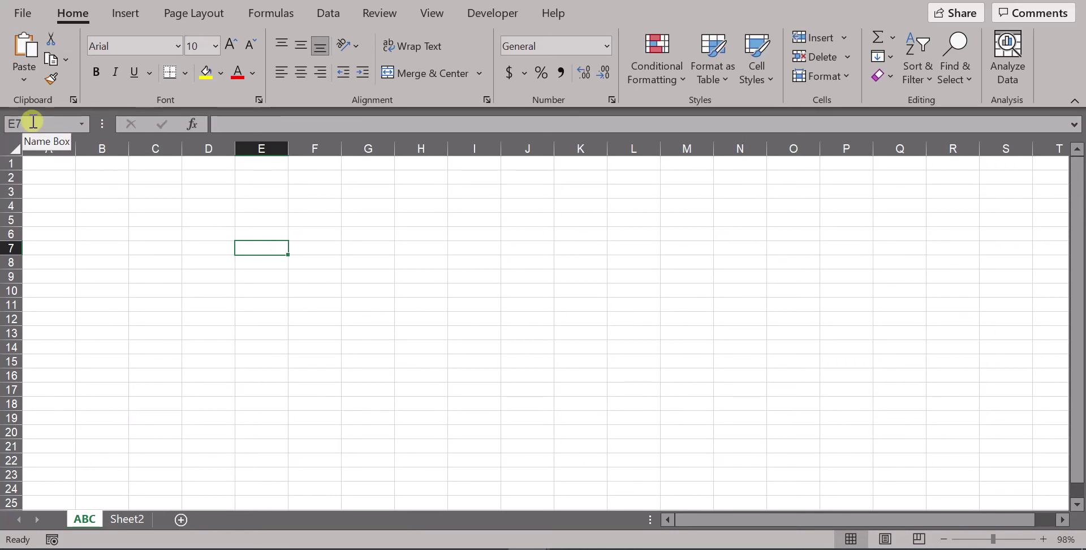
pyautogui.click(11, 124)
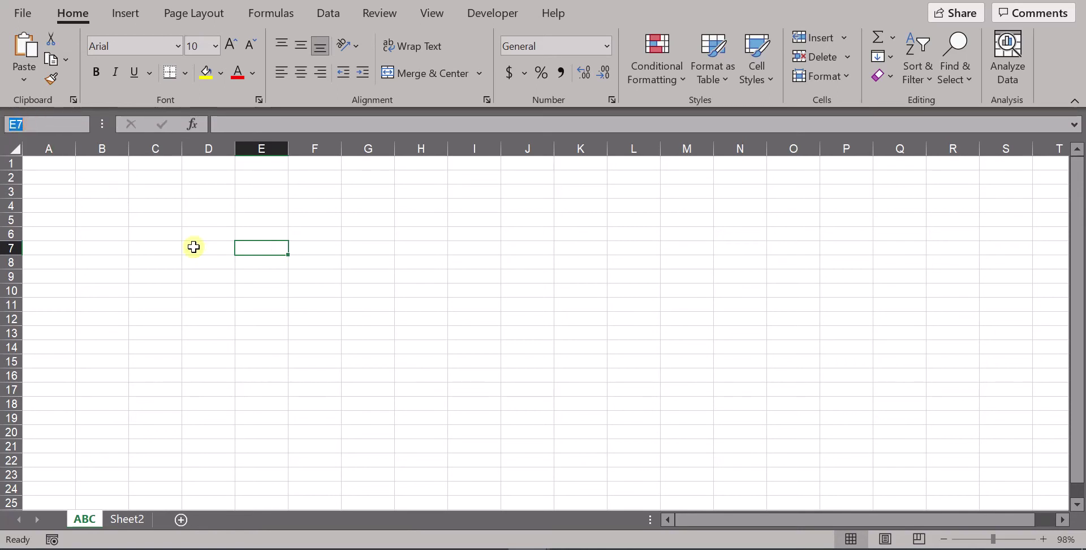
pyautogui.click(146, 248)
pyautogui.click(260, 251)
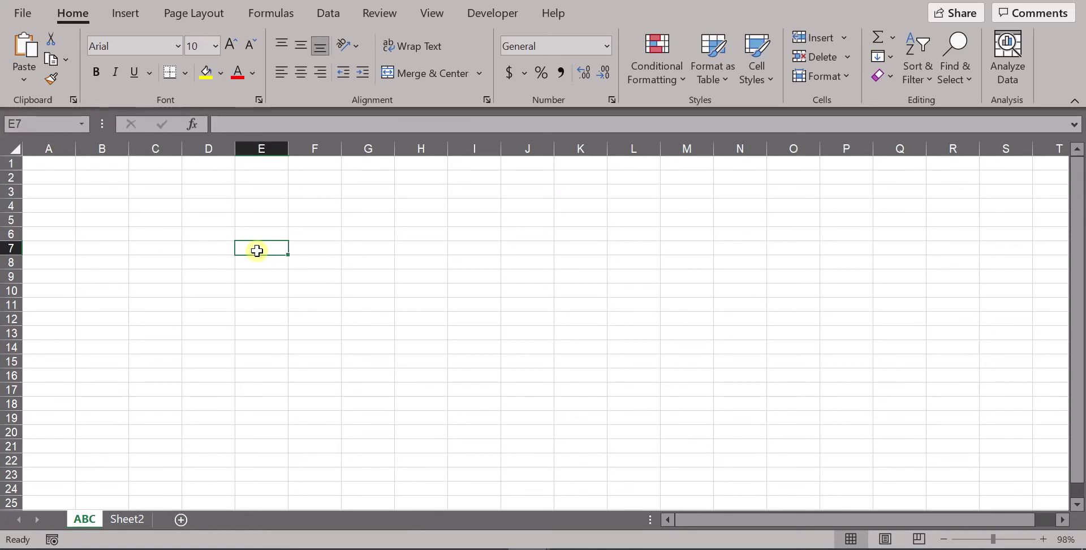
pyautogui.click(173, 249)
pyautogui.click(280, 248)
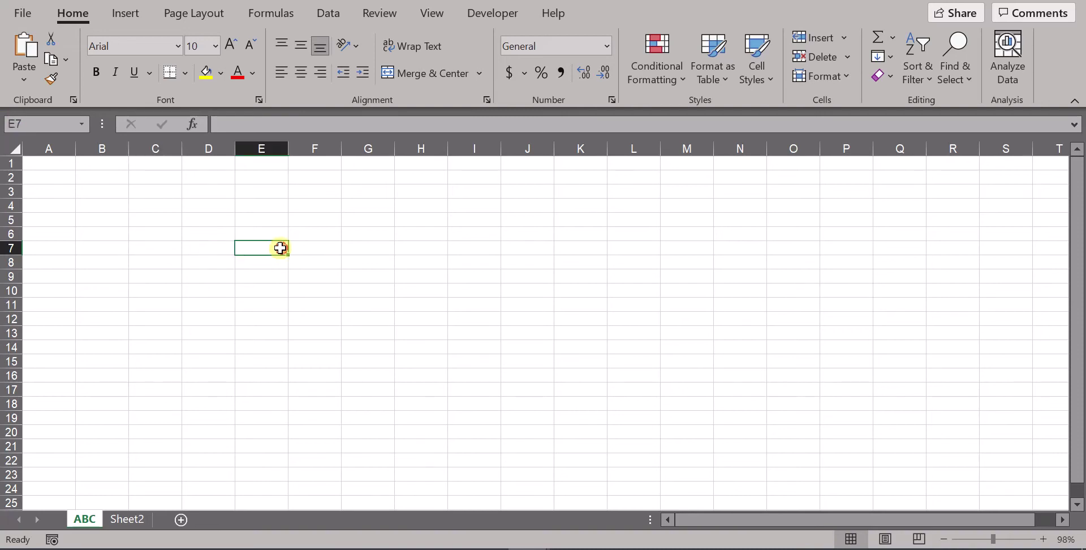
pyautogui.click(162, 216)
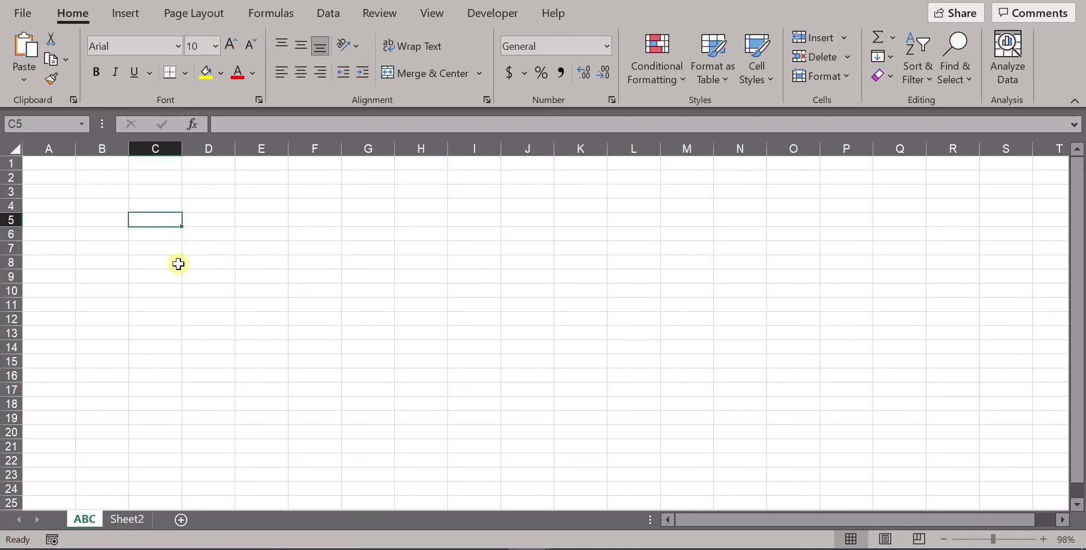
pyautogui.click(168, 194)
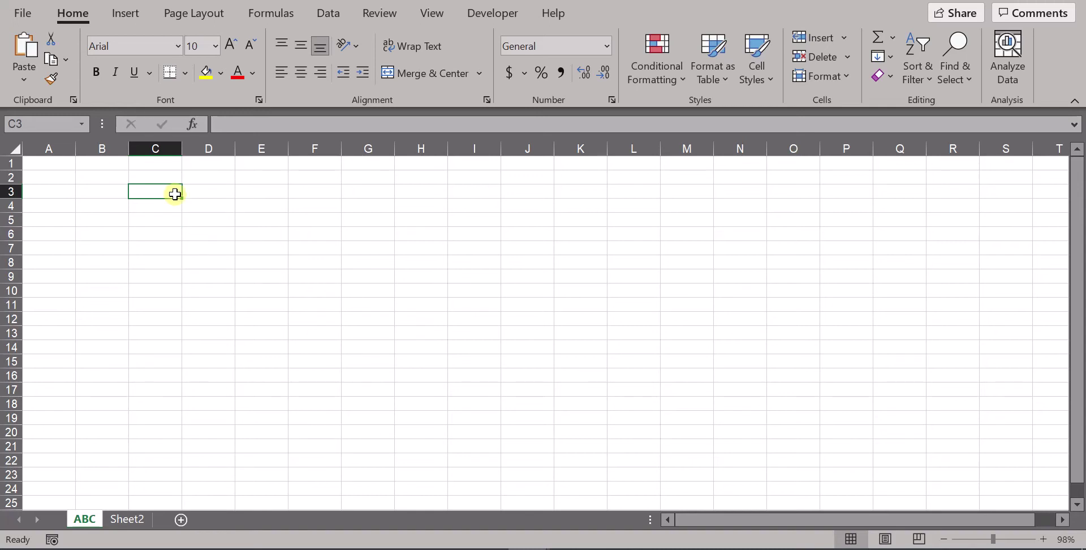
# Enter 56 in C3 and the word 'typing' in D3, then reselect C3
pyautogui.write('56')
pyautogui.press('Return')
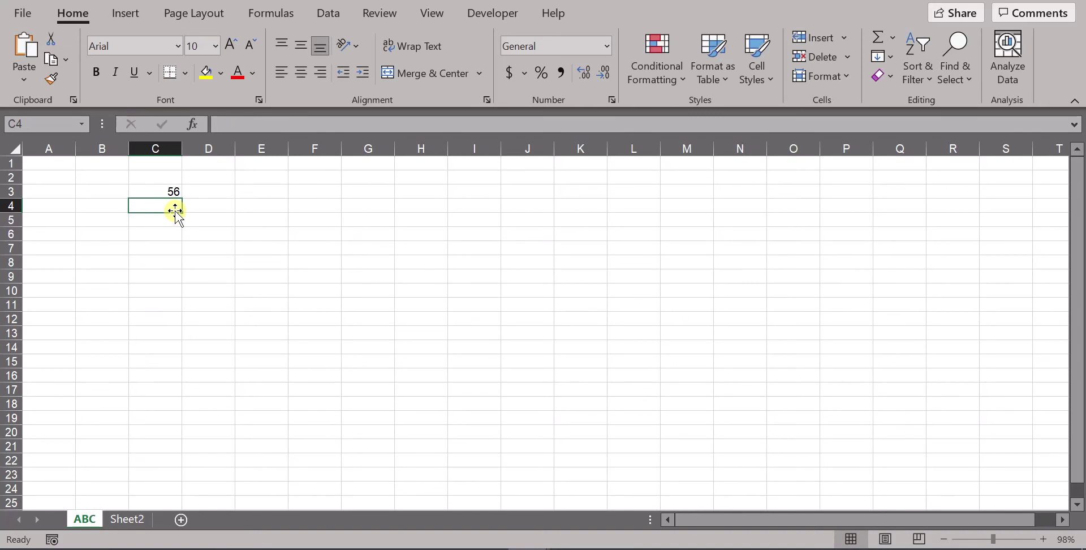
pyautogui.click(208, 193)
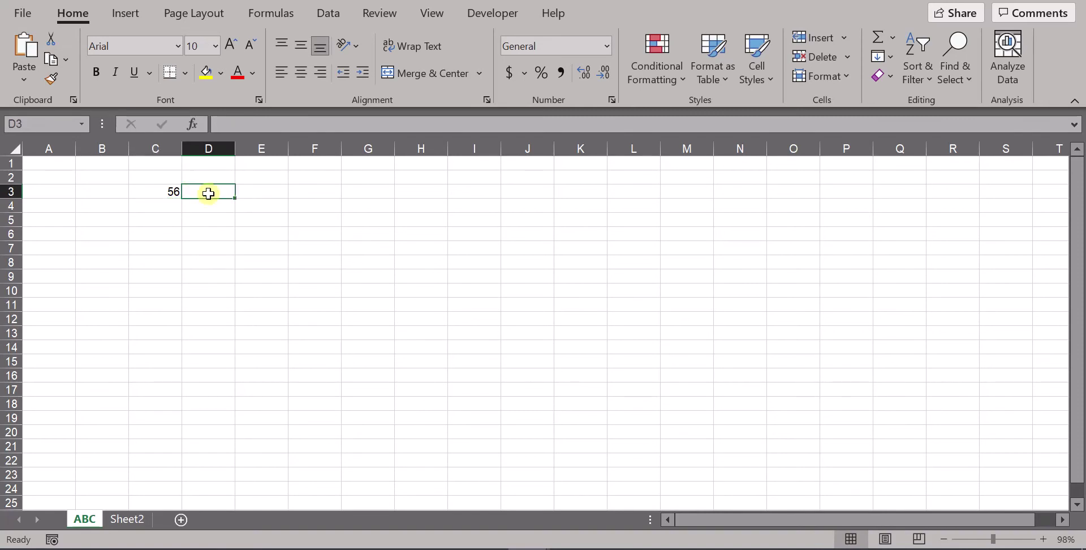
pyautogui.write('typing')
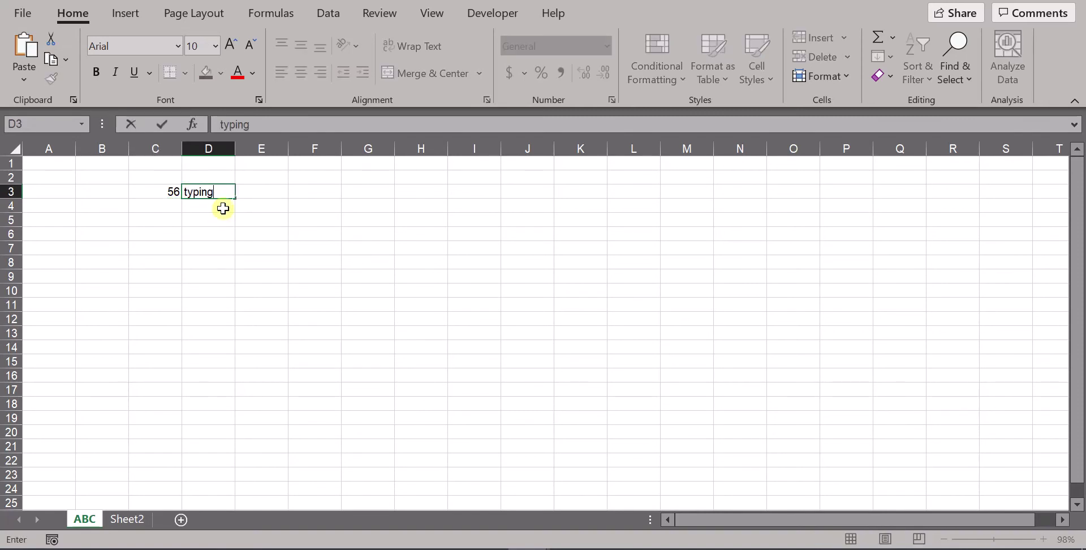
pyautogui.click(207, 208)
pyautogui.click(172, 193)
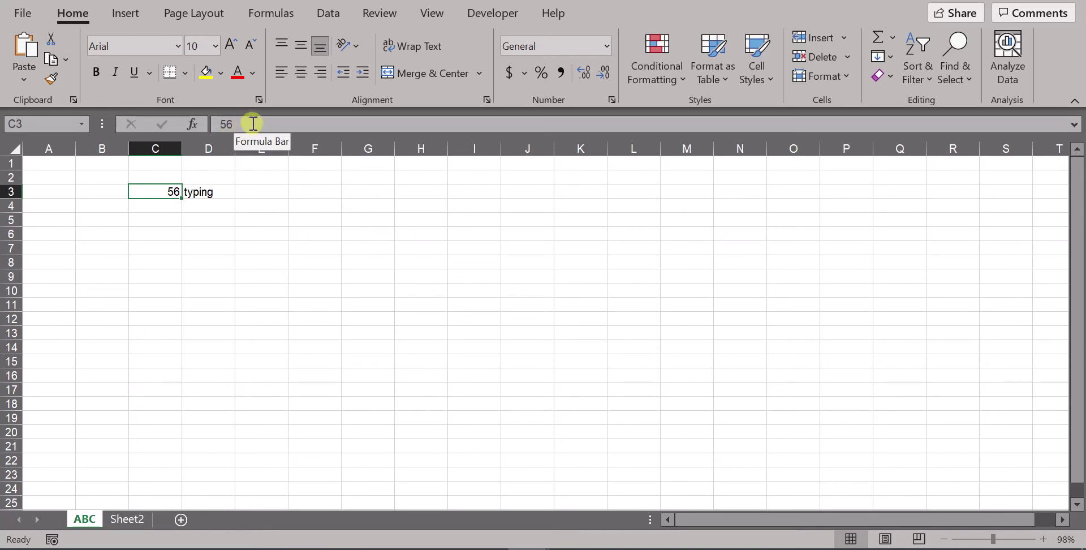
# Edit C3 from 56 to 568 and confirm it, then reselect D3 with 'typing'
pyautogui.click(252, 124)
pyautogui.doubleClick(224, 123)
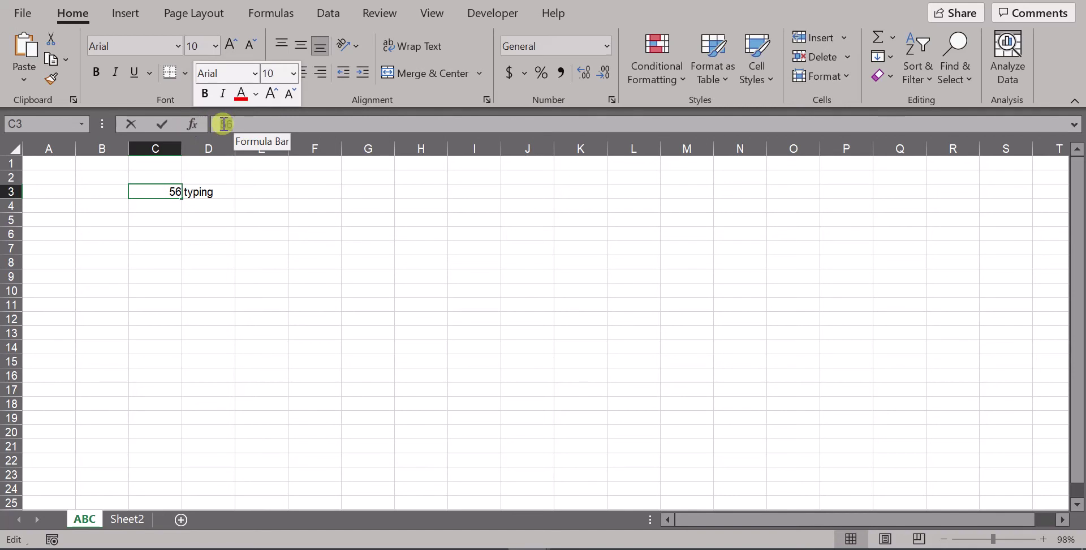
pyautogui.moveTo(219, 123); pyautogui.dragTo(254, 122)
pyautogui.click(254, 122)
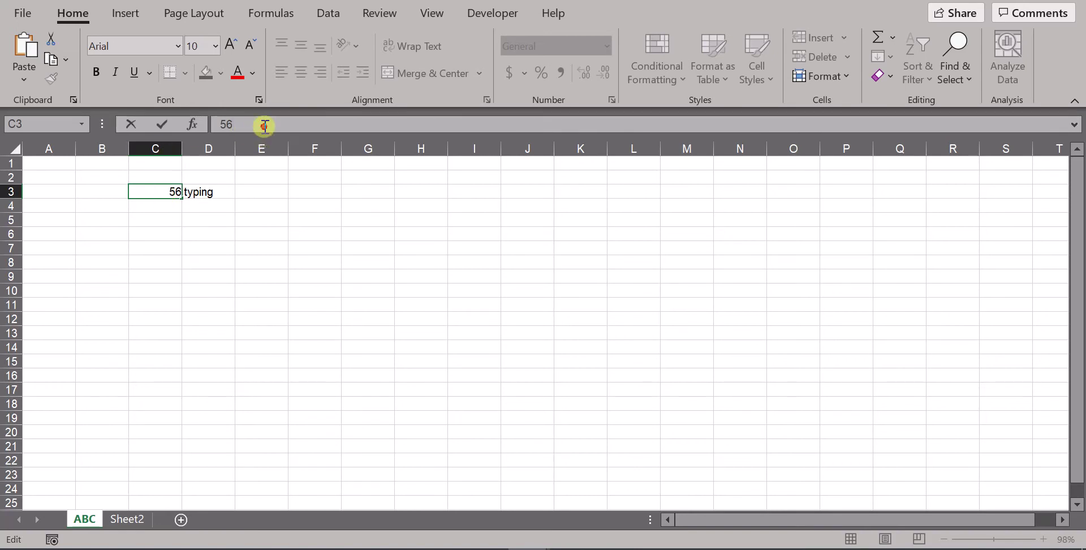
pyautogui.write('-')
pyautogui.click(300, 140)
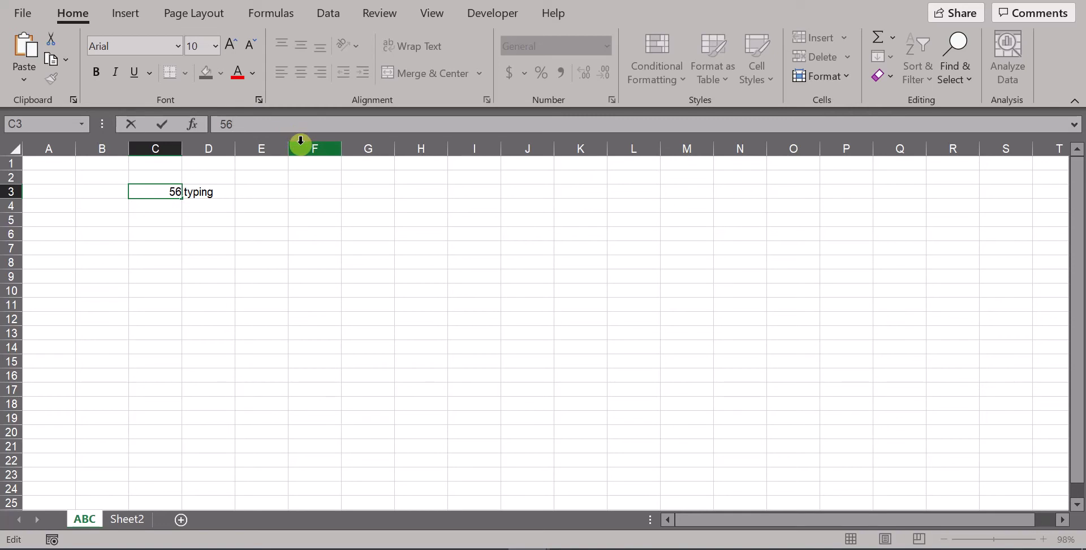
pyautogui.write('8')
pyautogui.press('Return')
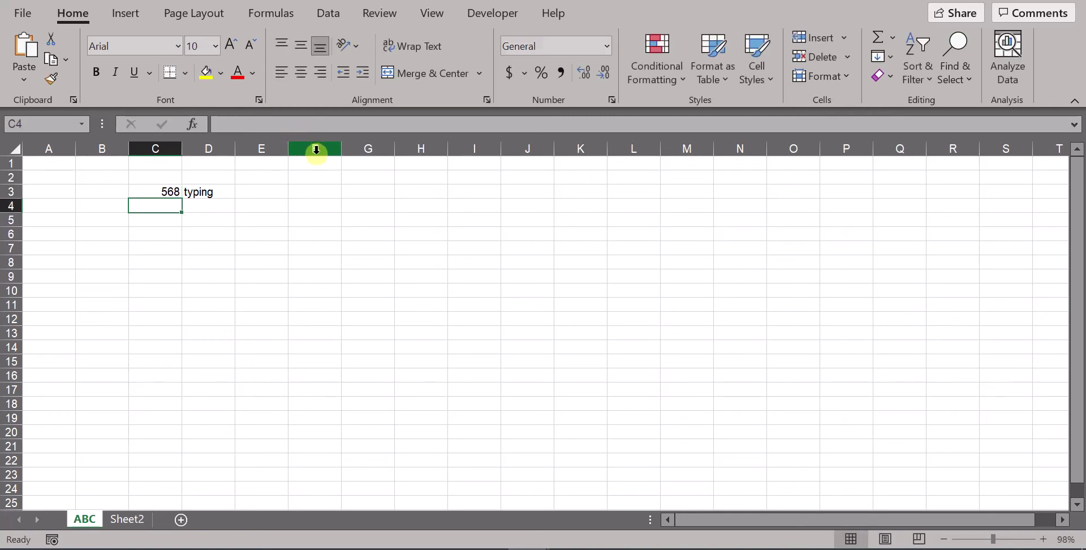
pyautogui.click(217, 193)
pyautogui.click(269, 123)
pyautogui.click(221, 191)
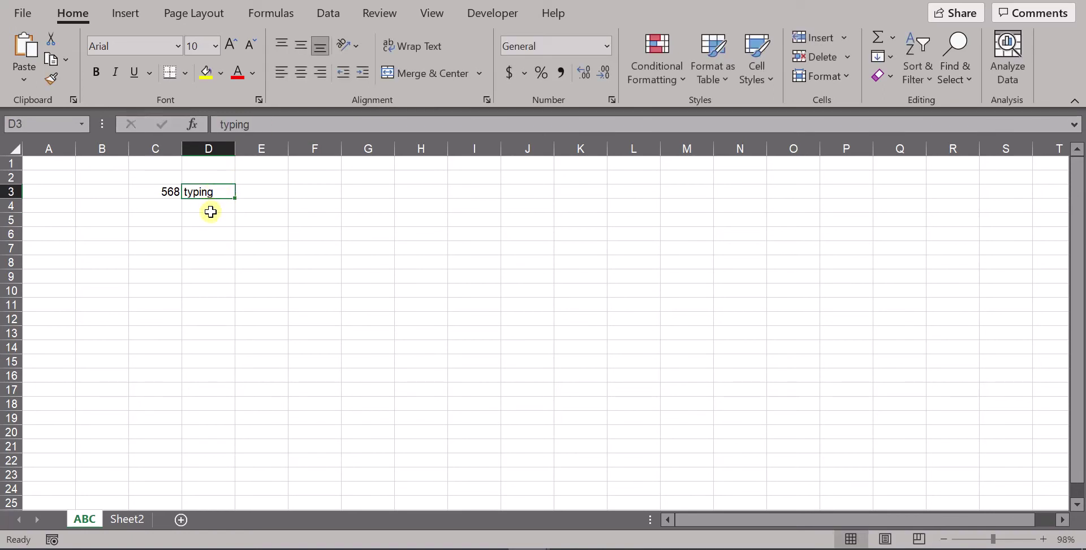
# Move 'typing' from D3 down to D4 and select the C3:D4 range
pyautogui.moveTo(213, 201)
pyautogui.mouseDown()
pyautogui.moveTo(214, 215)
pyautogui.moveTo(212, 186)
pyautogui.mouseUp()
pyautogui.click(212, 179)
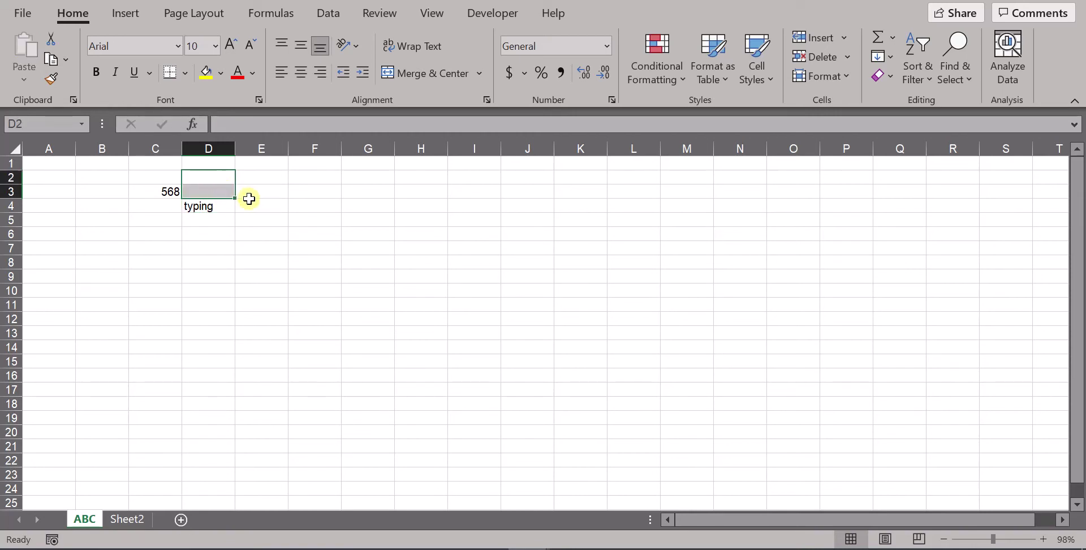
pyautogui.click(225, 210)
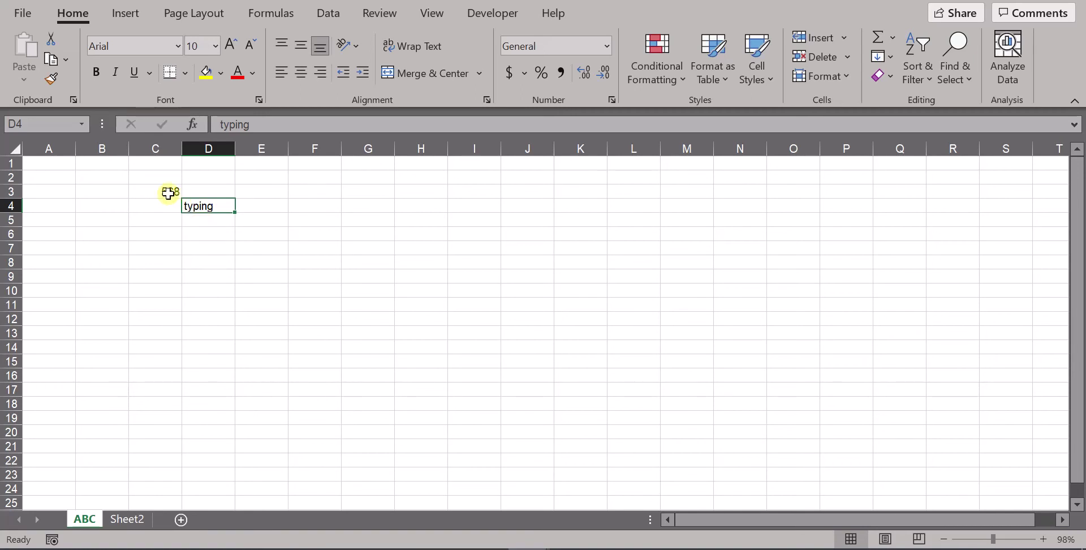
pyautogui.moveTo(169, 194); pyautogui.dragTo(198, 206)
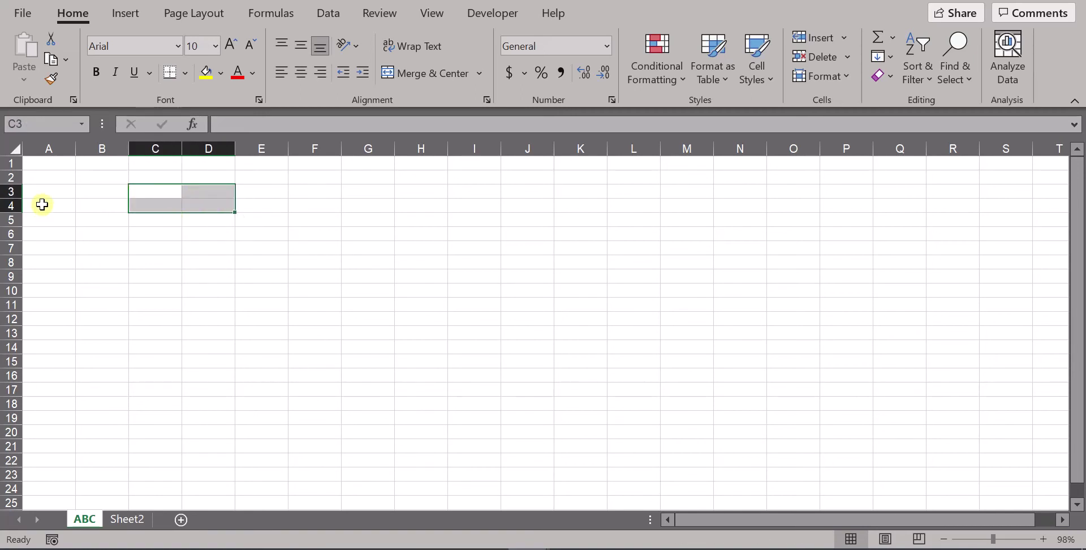
# Type the headers No and Name in A3 and B3, plus a third header in C3
pyautogui.click(55, 189)
pyautogui.write('No')
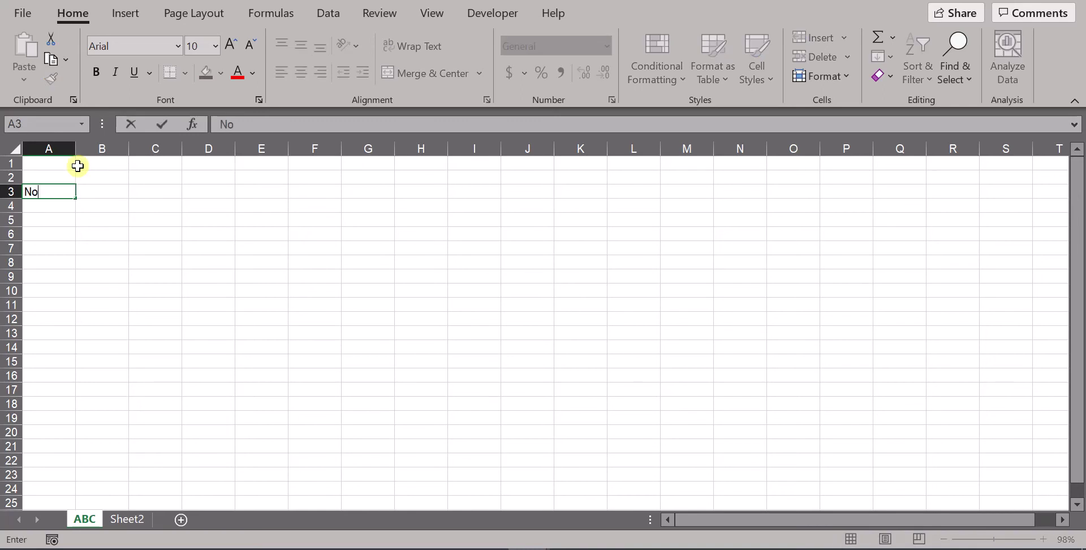
pyautogui.press('Tab')
pyautogui.write('Nam')
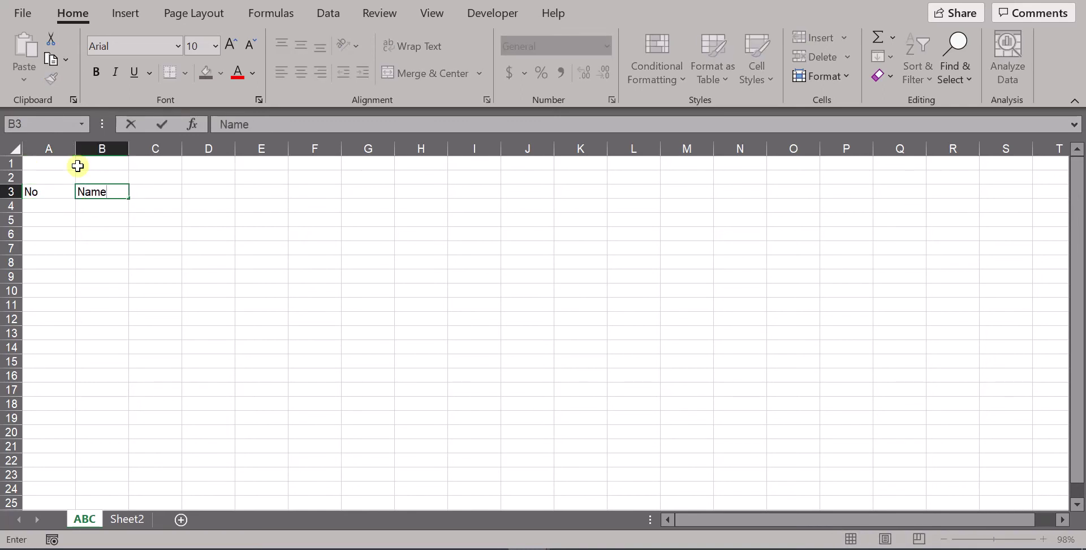
pyautogui.press('Tab')
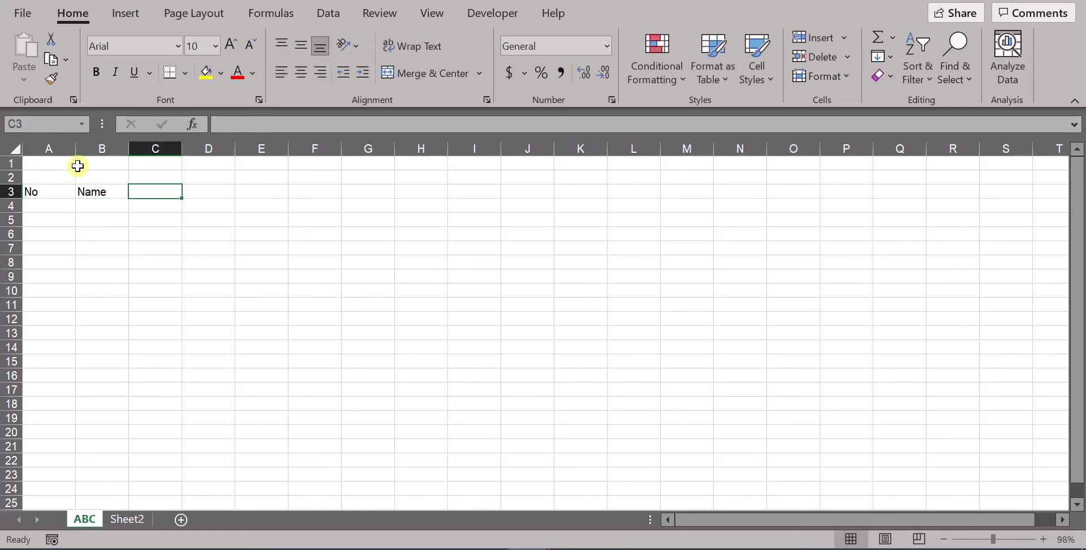
pyautogui.write('e')
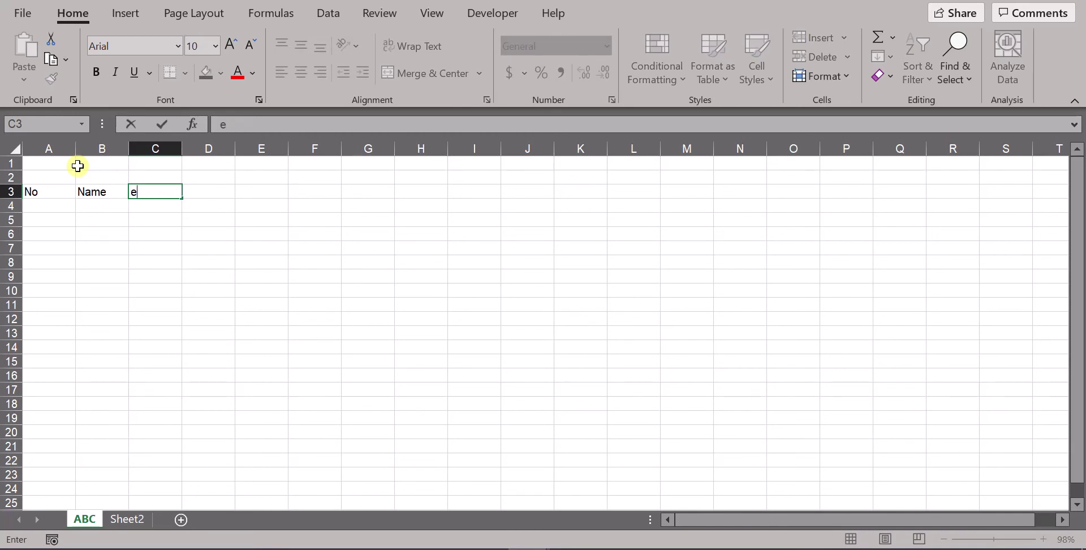
pyautogui.press('Tab')
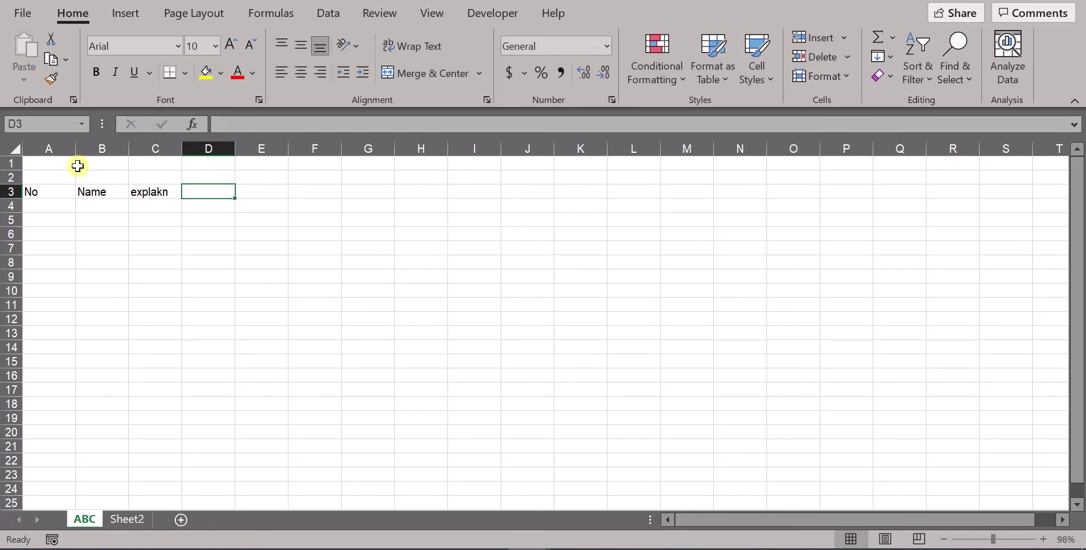
# Replace C3's header with Remark and move it over to D3
pyautogui.click(151, 191)
pyautogui.write('Remark')
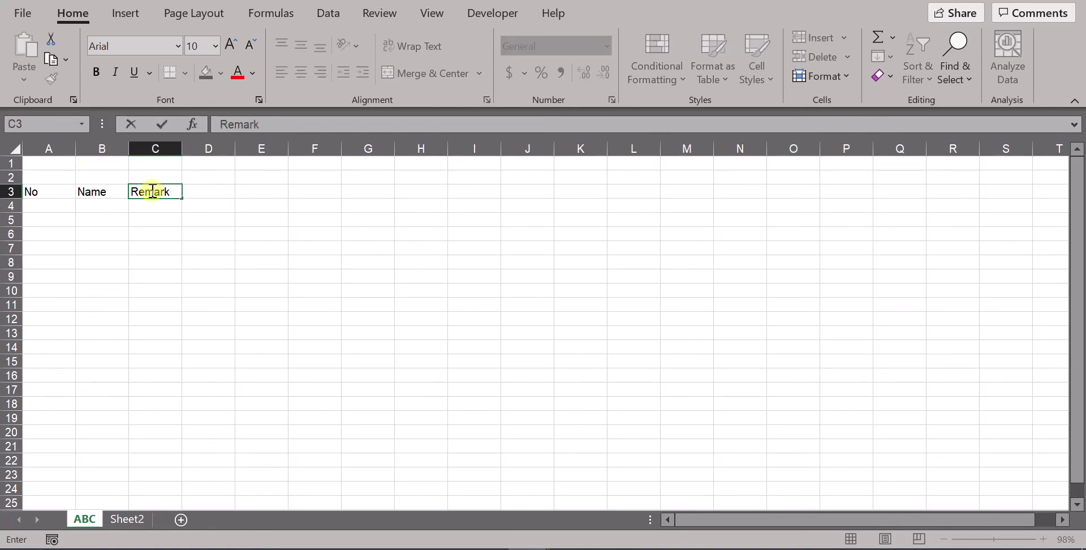
pyautogui.press('Tab')
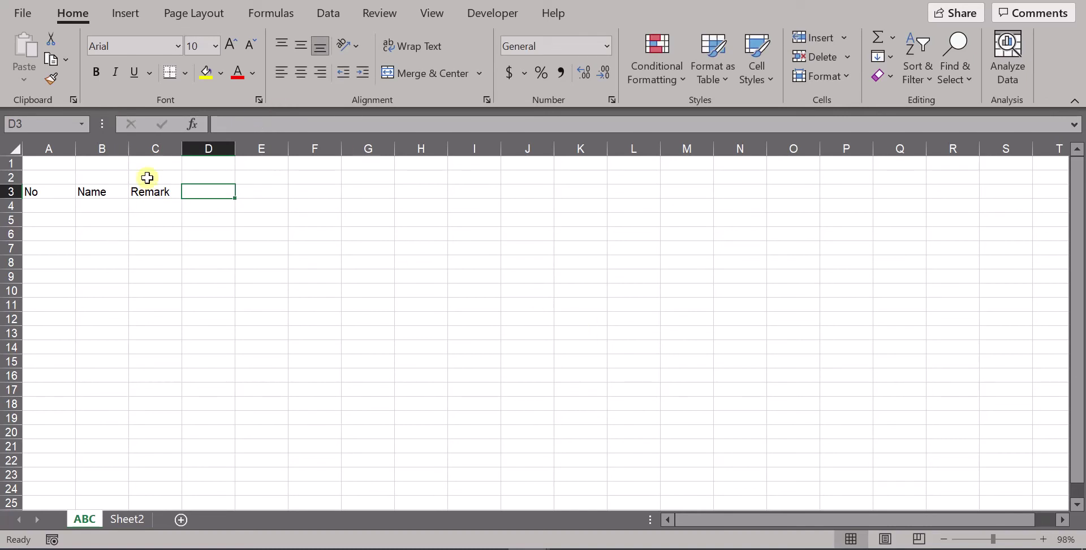
pyautogui.click(165, 193)
pyautogui.moveTo(165, 196); pyautogui.dragTo(218, 207)
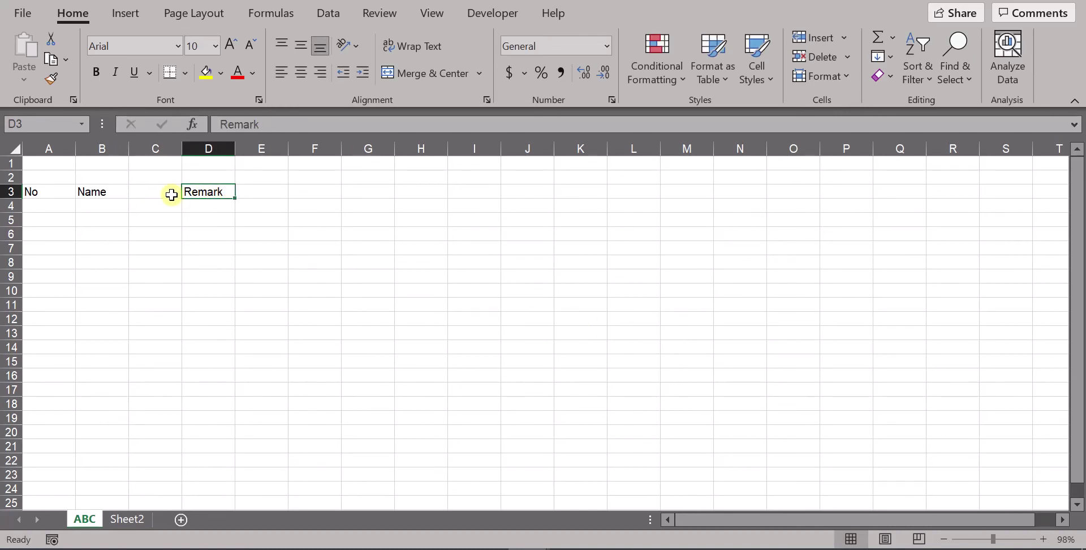
# Enter DOB as the C3 header and the first name A in B4
pyautogui.write('DOB')
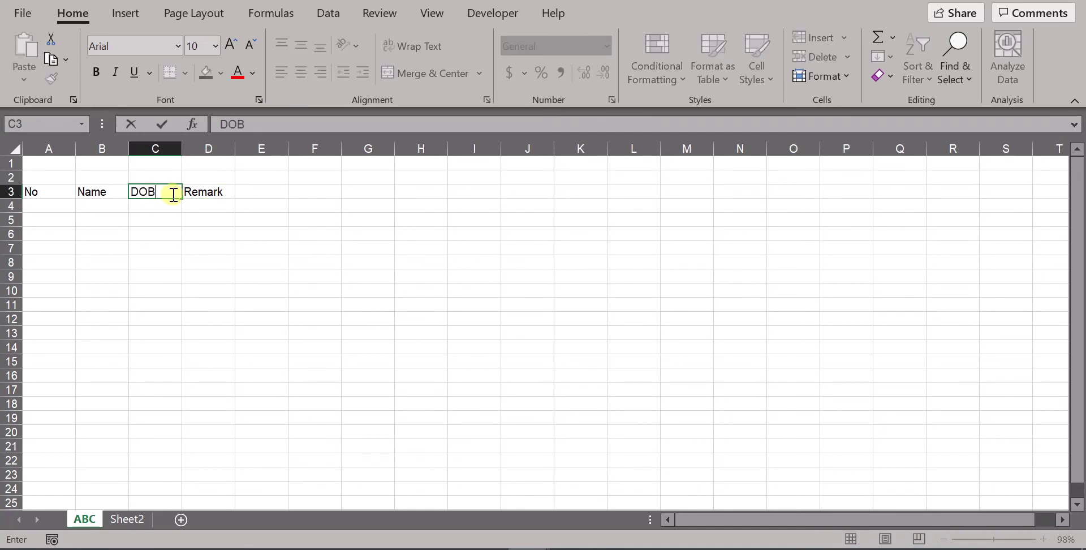
pyautogui.click(99, 206)
pyautogui.write('A')
pyautogui.press('Tab')
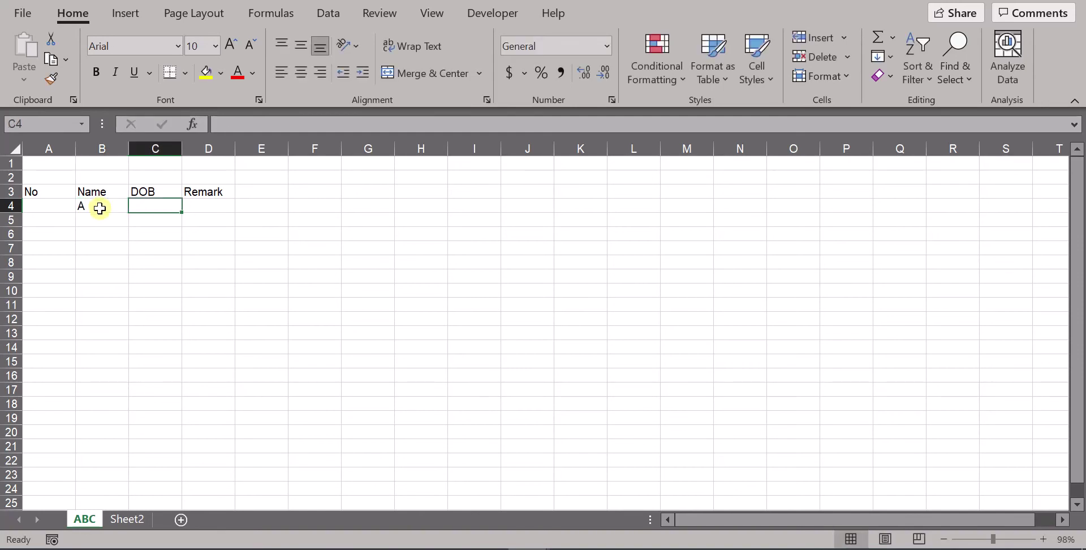
# Complete the first record with date 10-Dec-21 in C4 and number 1 in A4
pyautogui.write('10-Dec-202')
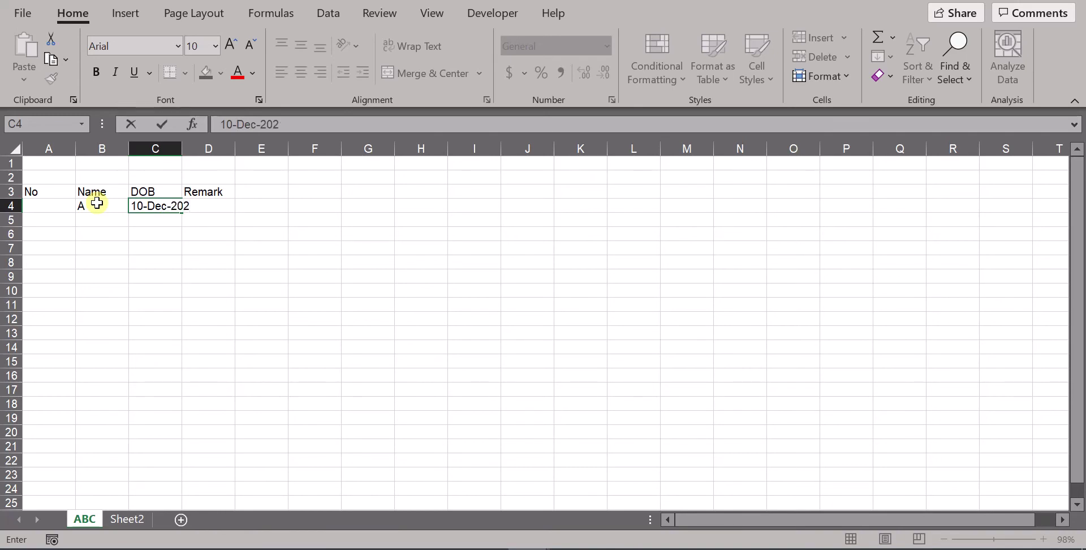
pyautogui.press('Return')
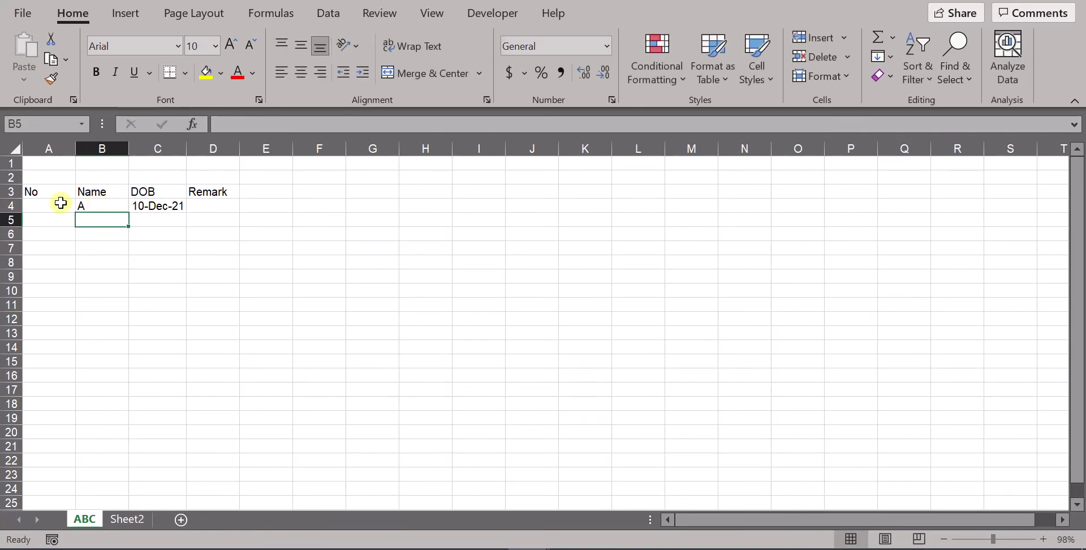
pyautogui.click(37, 208)
pyautogui.write('1')
pyautogui.press('Return')
# Enter the second record: 2 in A5, B in B5 and 30-Nov-21 in C5
pyautogui.write('12')
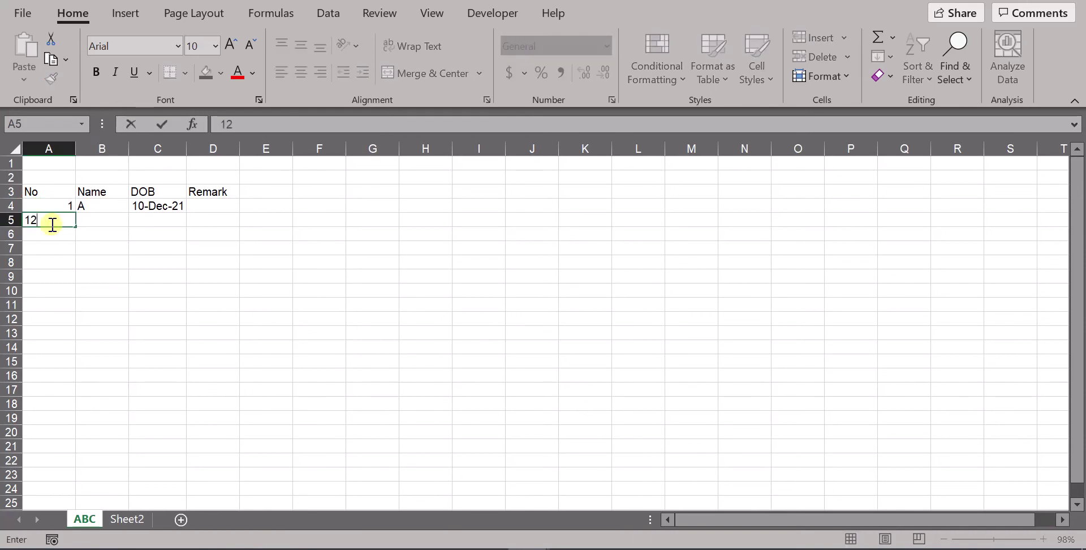
pyautogui.doubleClick(45, 219)
pyautogui.write('2')
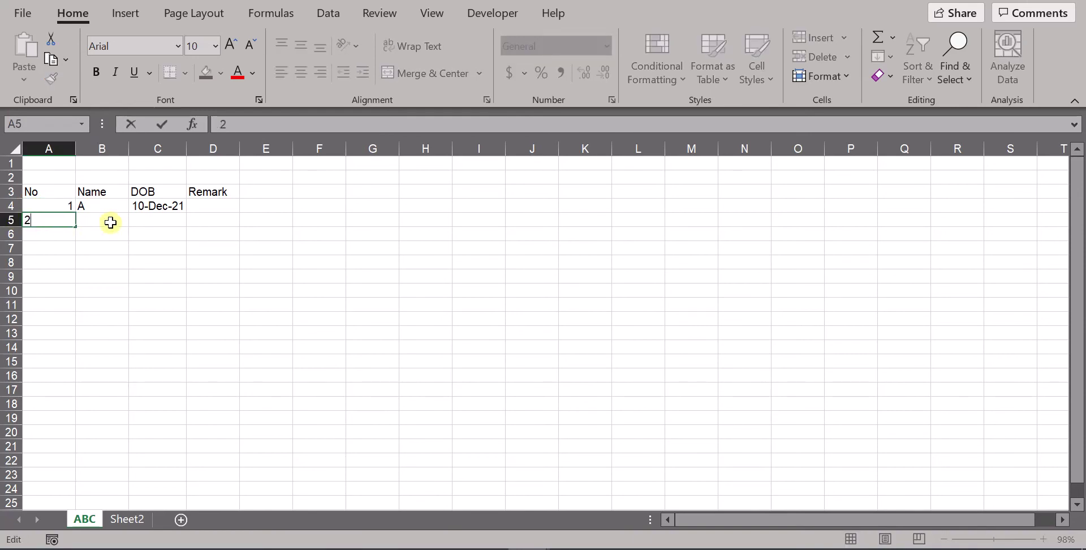
pyautogui.click(109, 222)
pyautogui.write('B')
pyautogui.press('Tab')
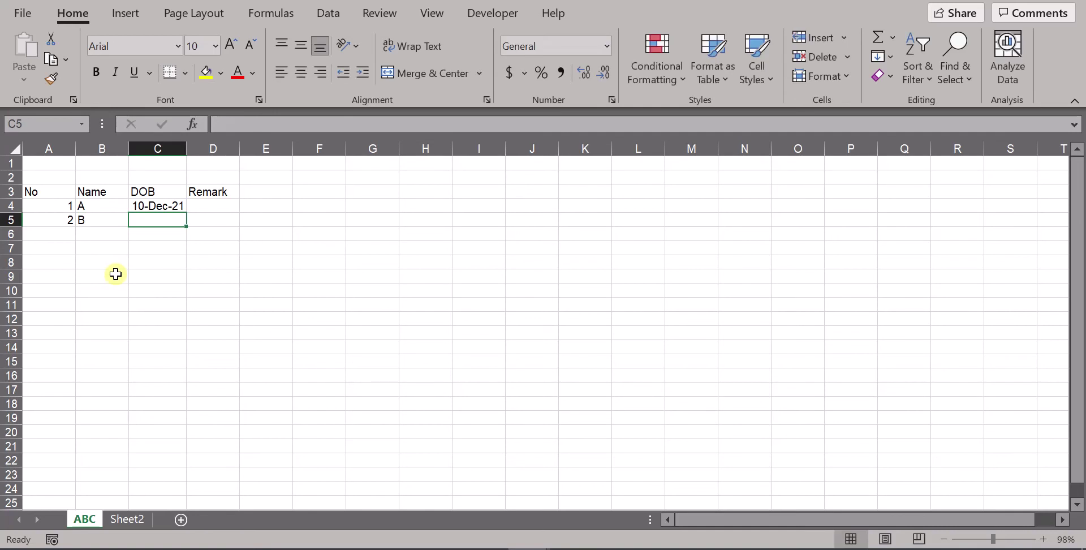
pyautogui.write('30-Nov-21')
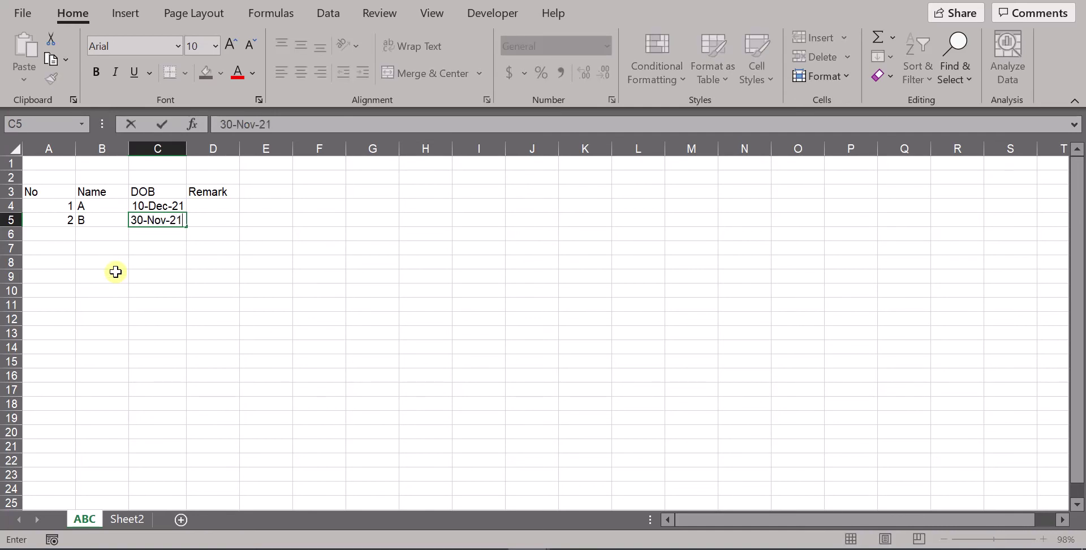
pyautogui.press('Tab')
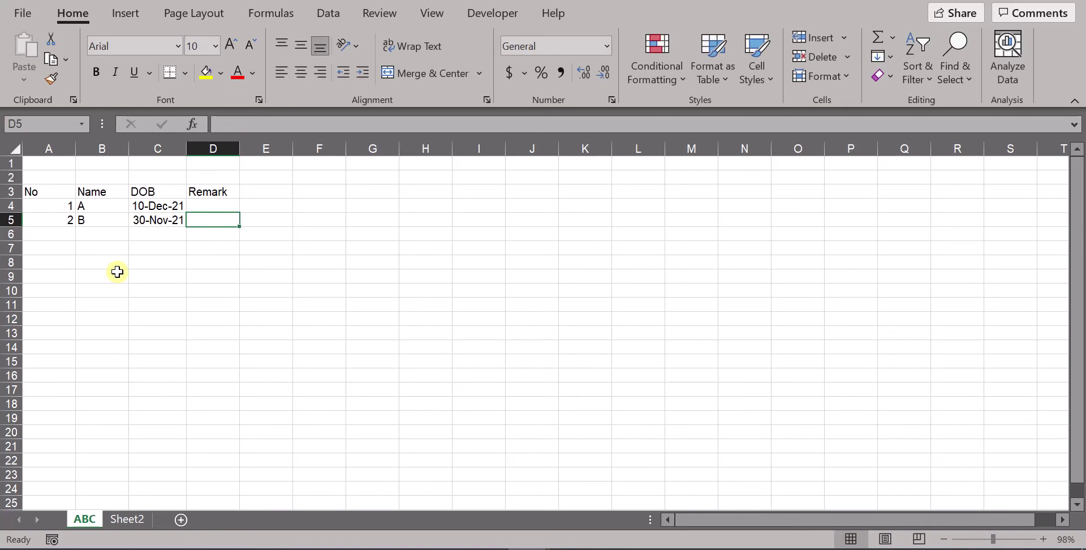
pyautogui.click(135, 248)
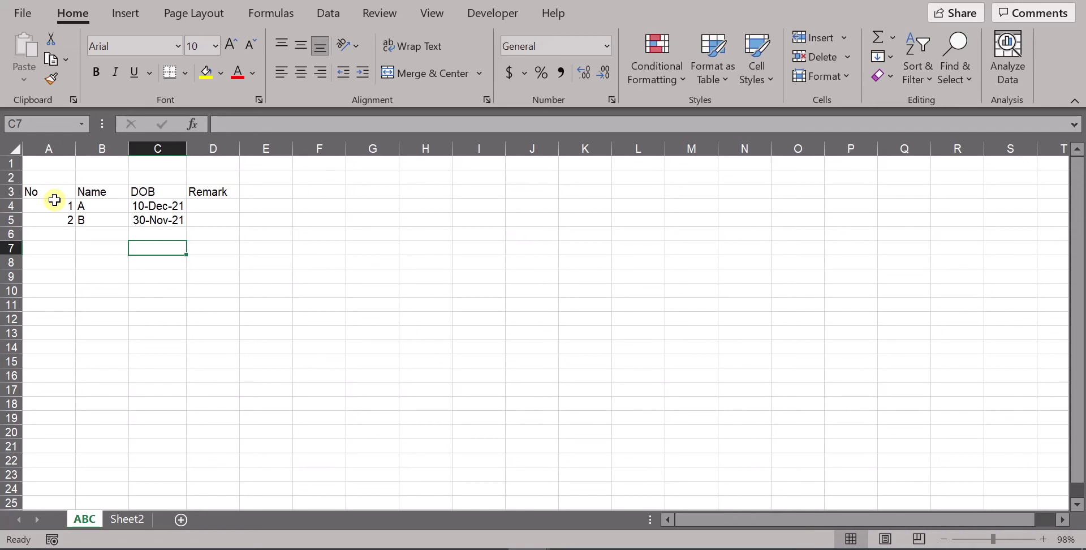
# Format the header cells No, Name, DOB, Remark (A3:D3) as 12-point bold
pyautogui.moveTo(56, 191); pyautogui.dragTo(202, 189)
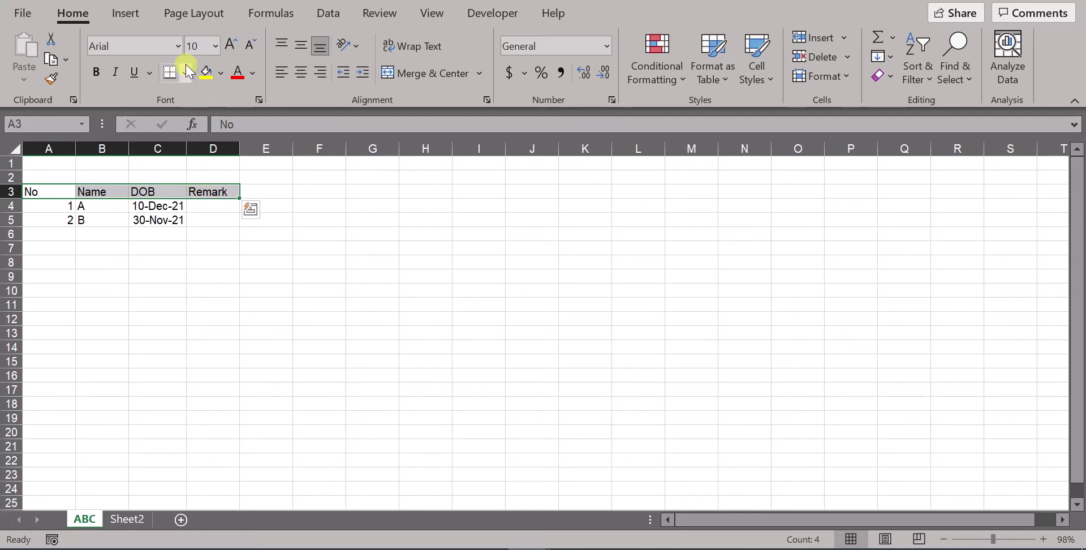
pyautogui.click(216, 47)
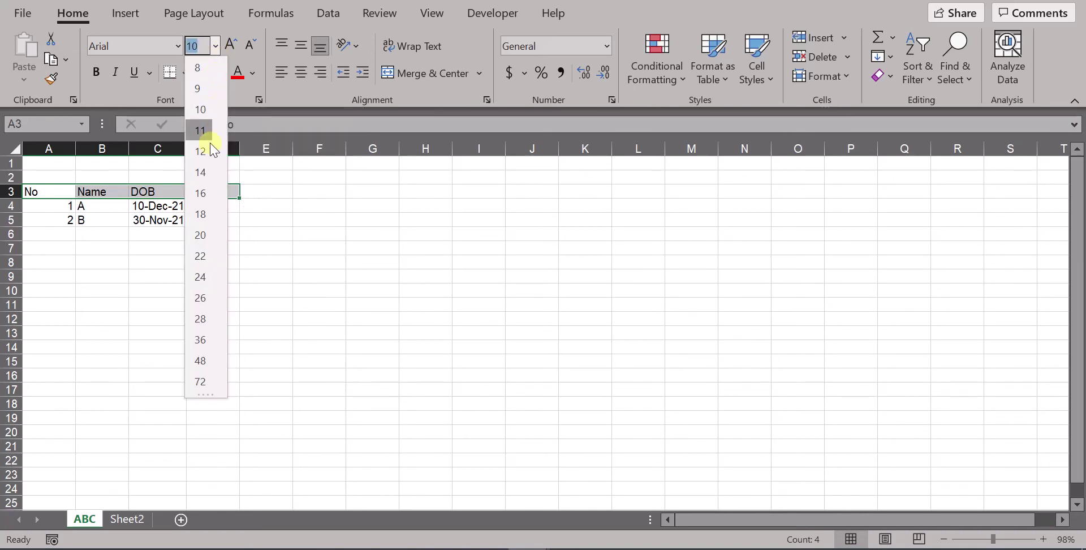
pyautogui.click(211, 158)
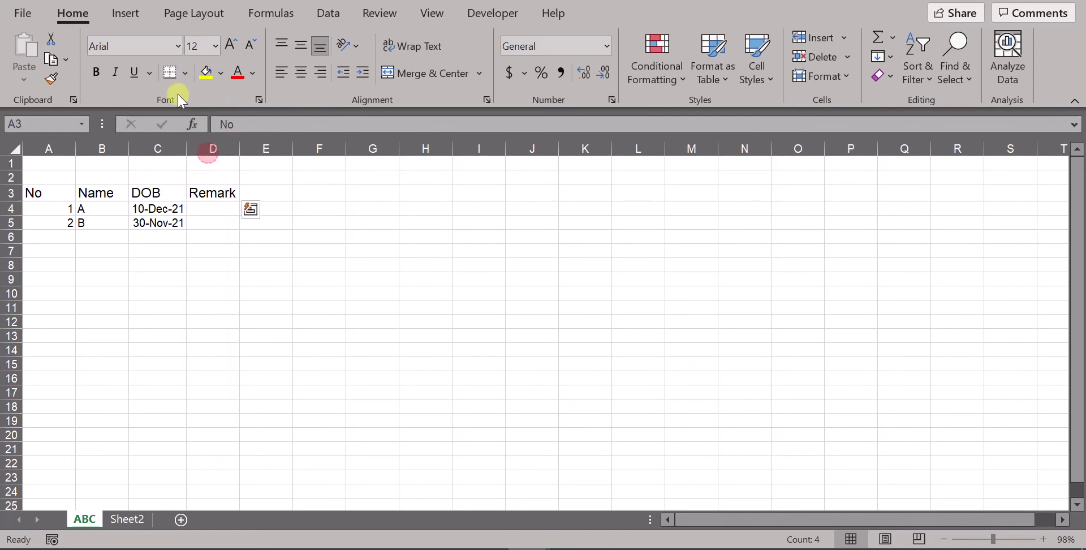
pyautogui.click(96, 72)
pyautogui.click(153, 221)
pyautogui.moveTo(33, 195)
pyautogui.mouseDown()
pyautogui.moveTo(212, 202)
pyautogui.moveTo(54, 192)
pyautogui.mouseUp()
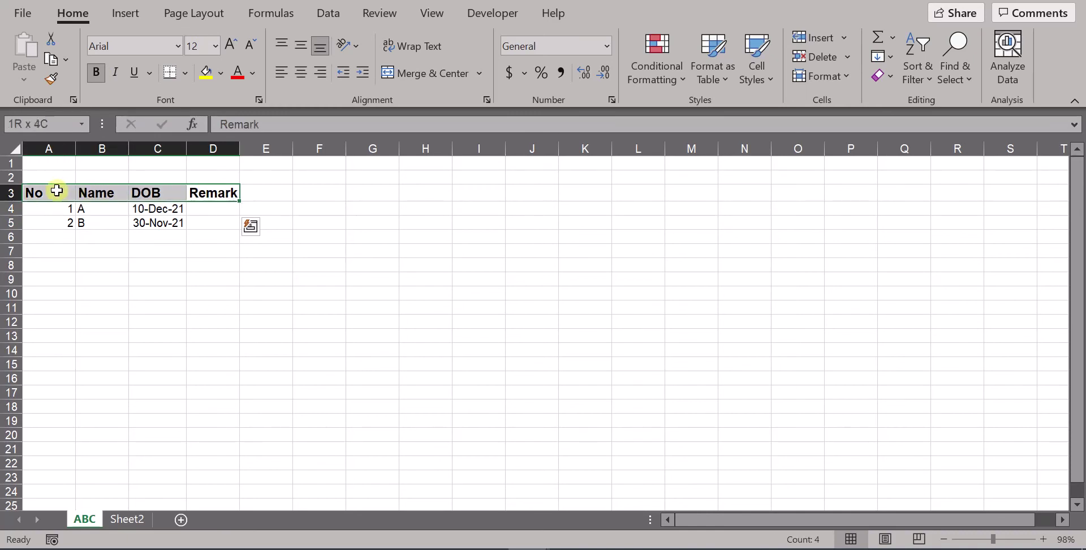
# Fill the header row A3:D3 with light blue
pyautogui.click(219, 72)
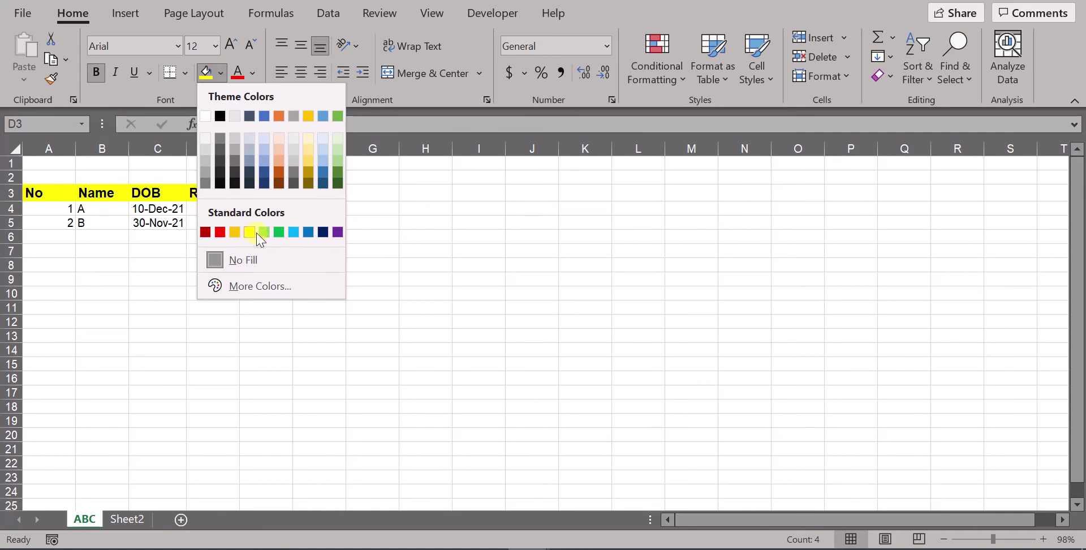
pyautogui.click(293, 232)
pyautogui.click(144, 223)
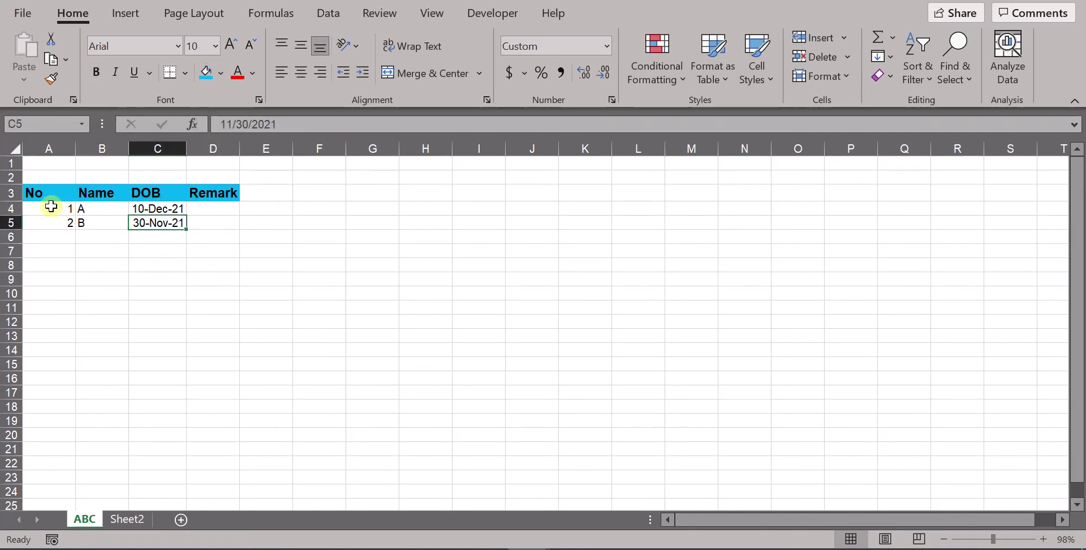
# Apply All Borders to every cell of the table A3:D5
pyautogui.moveTo(51, 192); pyautogui.dragTo(213, 222)
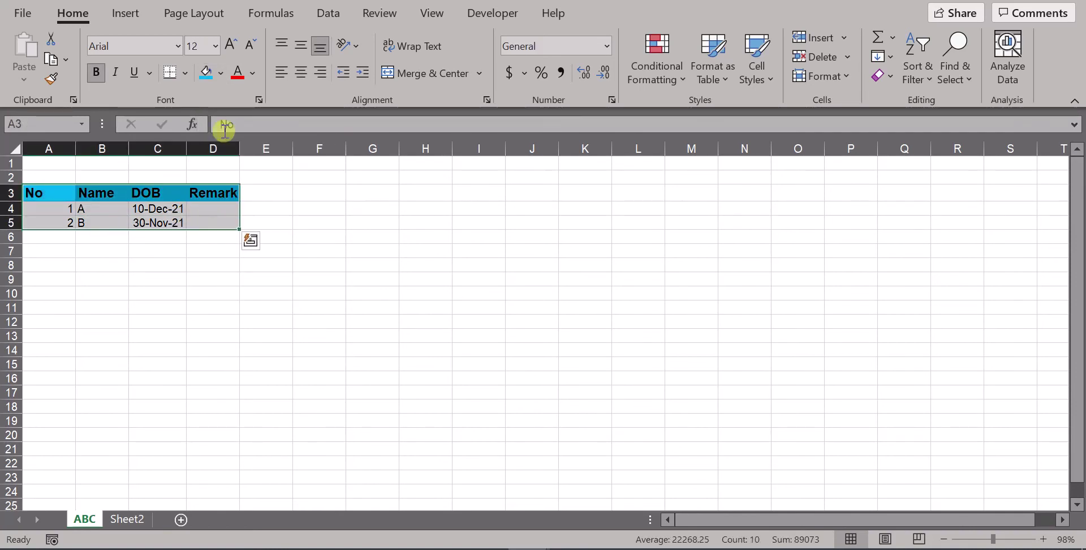
pyautogui.click(185, 72)
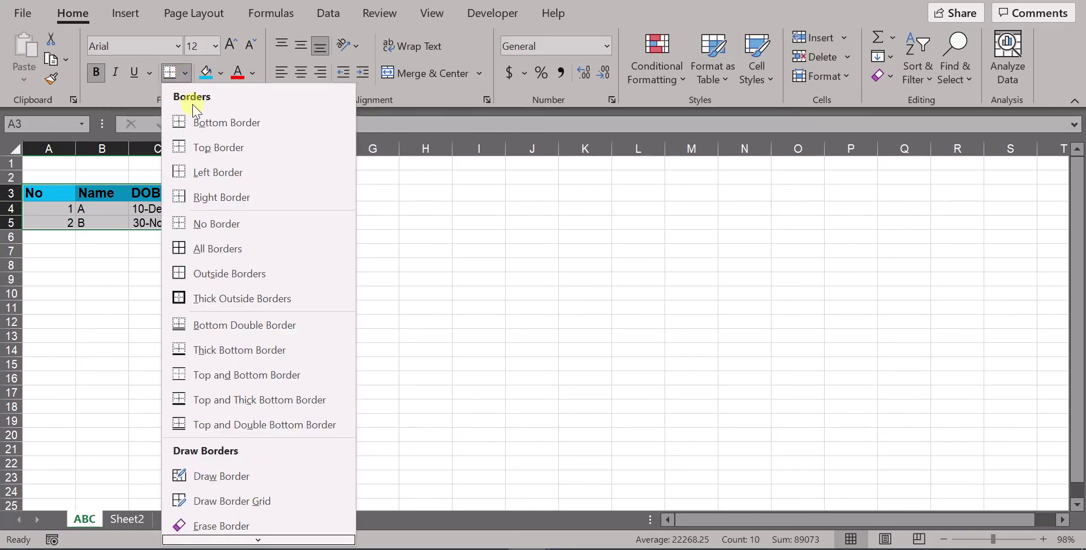
pyautogui.click(220, 252)
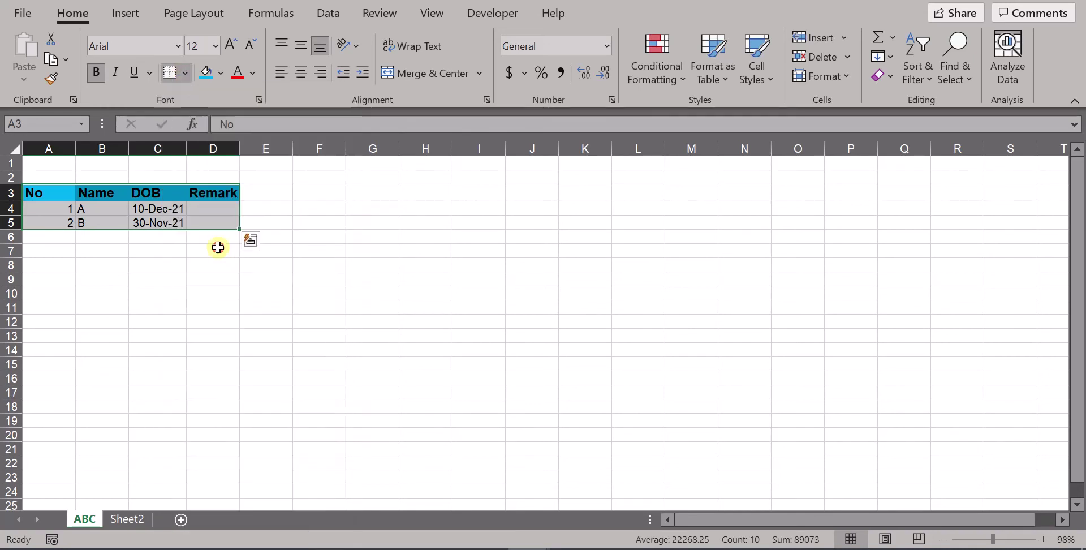
pyautogui.click(170, 249)
pyautogui.click(57, 212)
# Check the borders by selecting cells around the table, then reselect A3:D5
pyautogui.moveTo(58, 213); pyautogui.dragTo(203, 221)
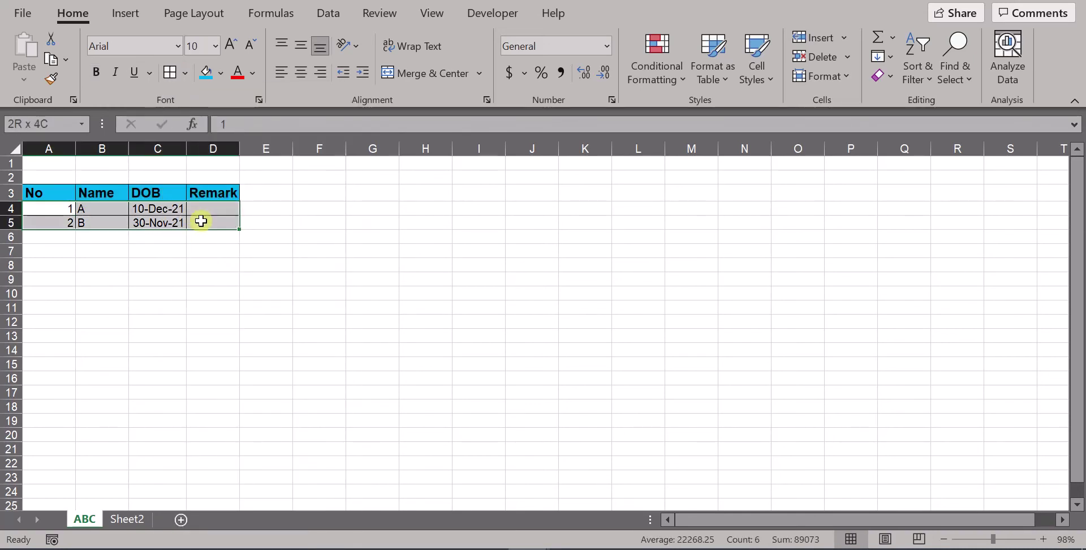
pyautogui.click(204, 222)
pyautogui.click(71, 223)
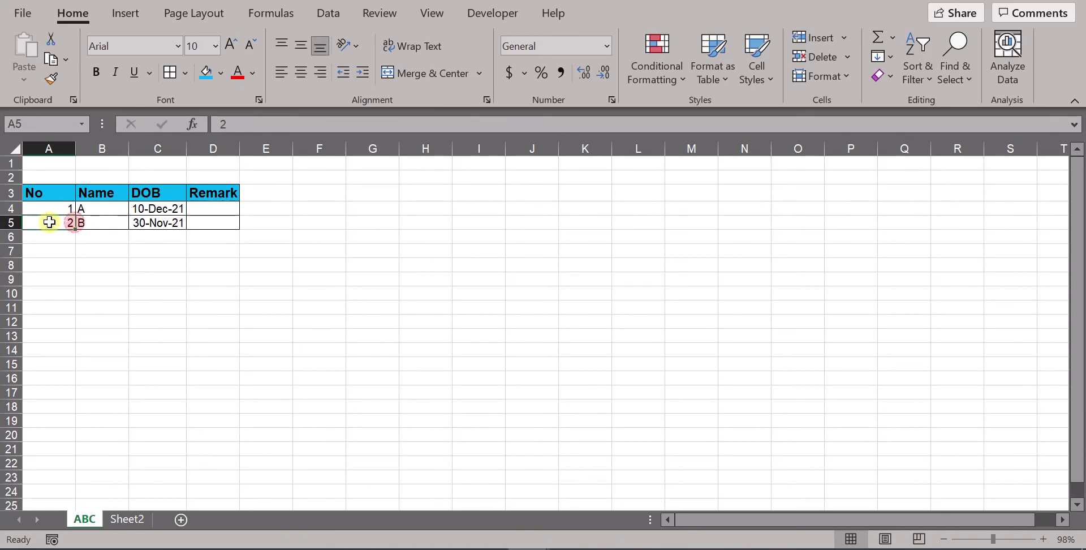
pyautogui.click(203, 220)
pyautogui.click(48, 238)
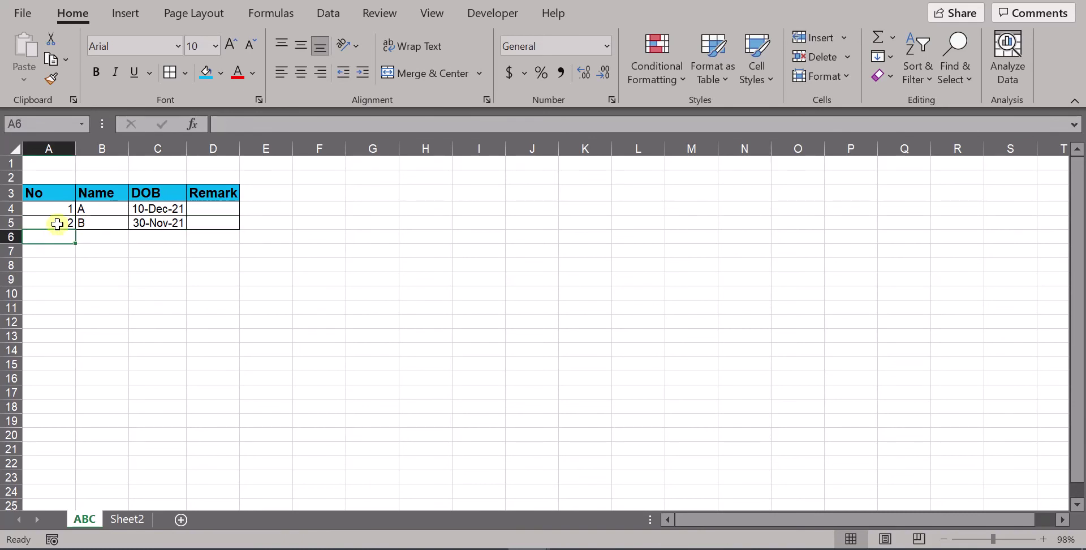
pyautogui.click(51, 218)
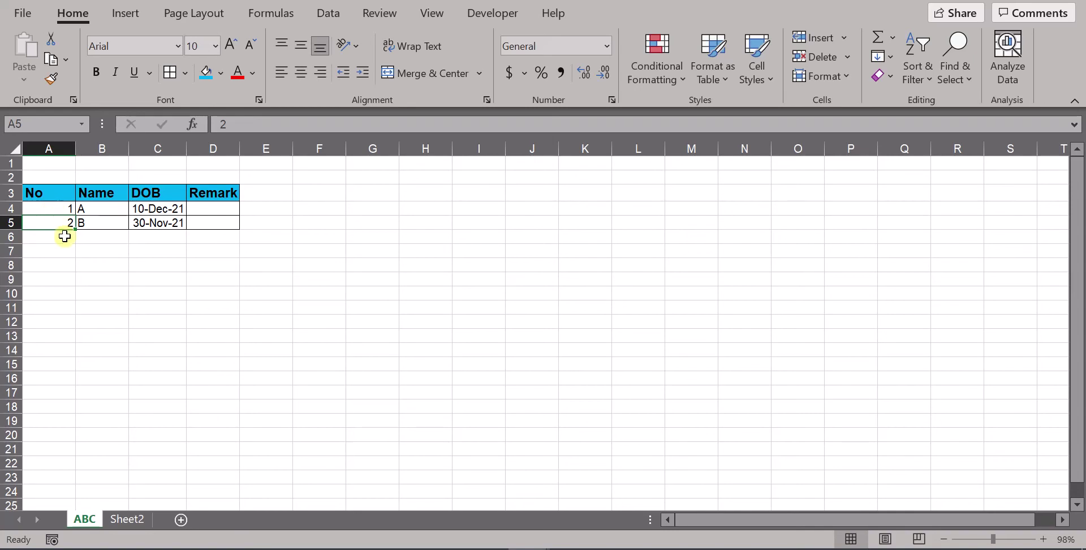
pyautogui.click(185, 74)
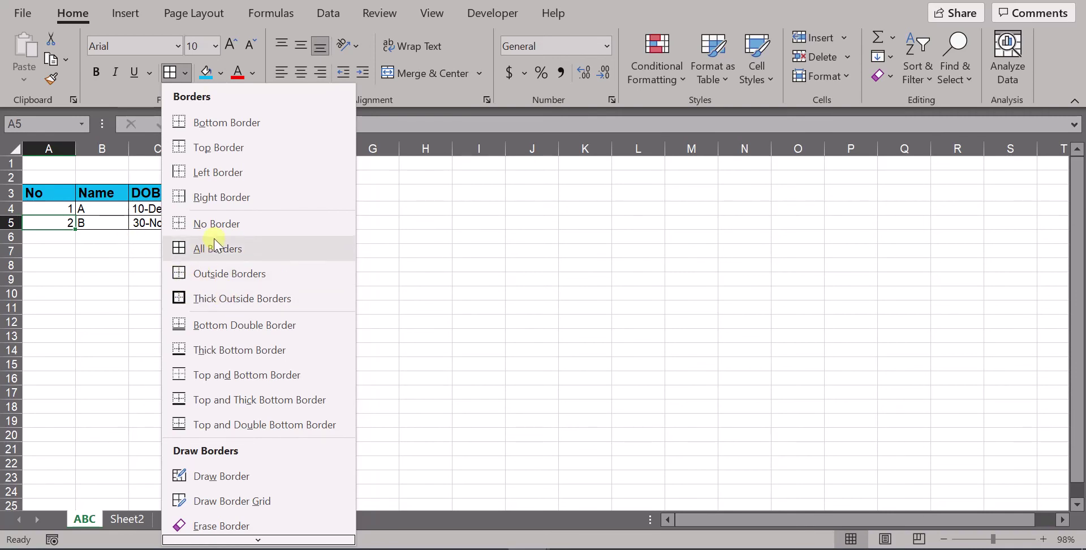
pyautogui.click(90, 262)
pyautogui.moveTo(56, 237); pyautogui.dragTo(209, 252)
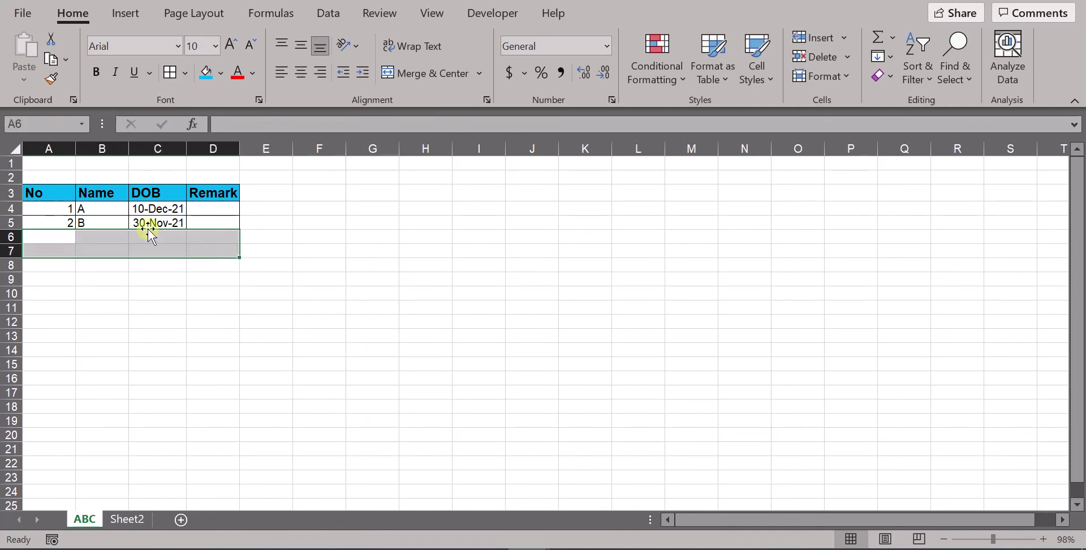
pyautogui.moveTo(62, 195); pyautogui.dragTo(223, 222)
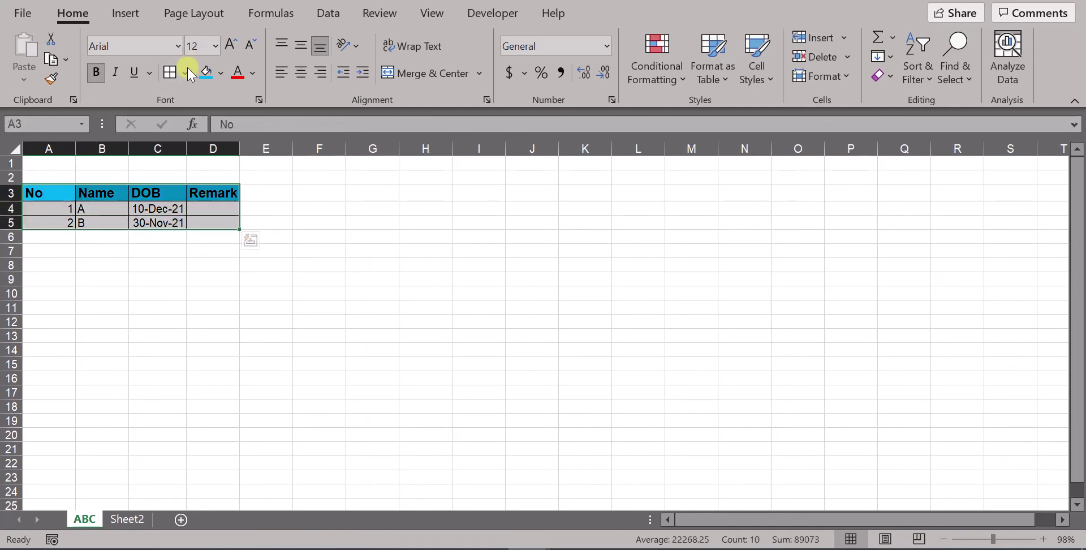
# In the More Borders settings, set the border line colour to red
pyautogui.click(185, 73)
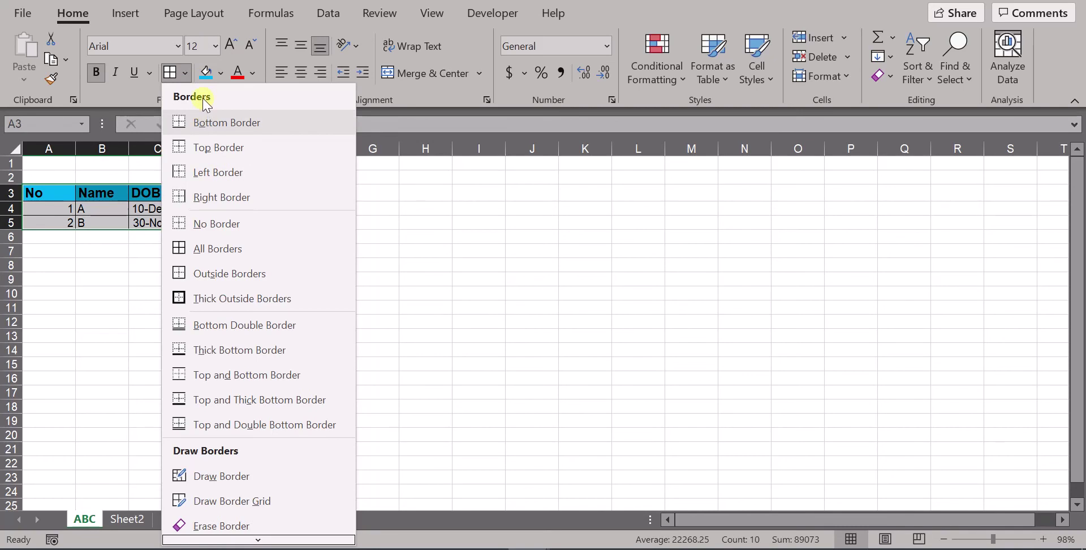
pyautogui.scroll(-1, 271, 385)
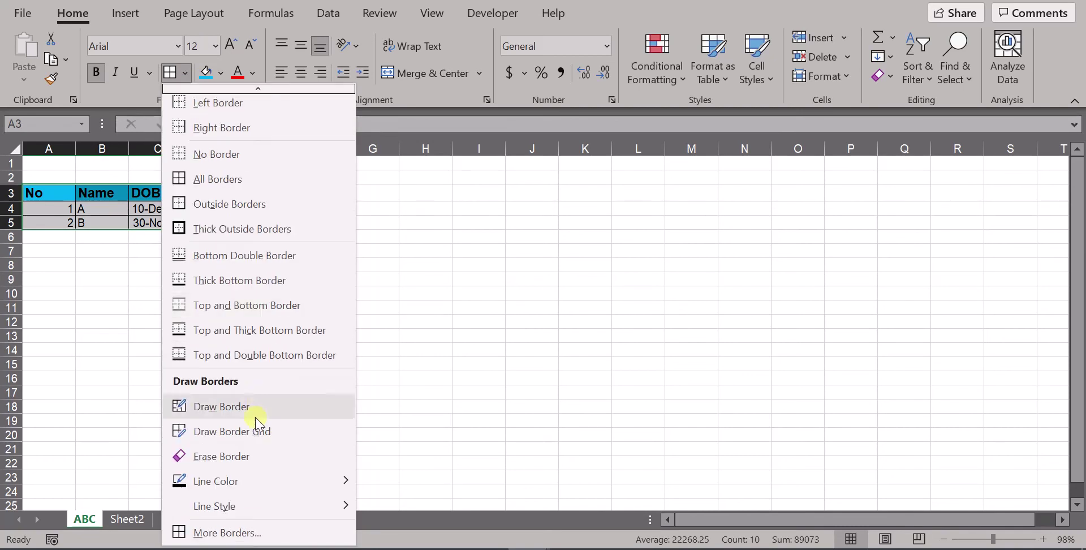
pyautogui.click(247, 532)
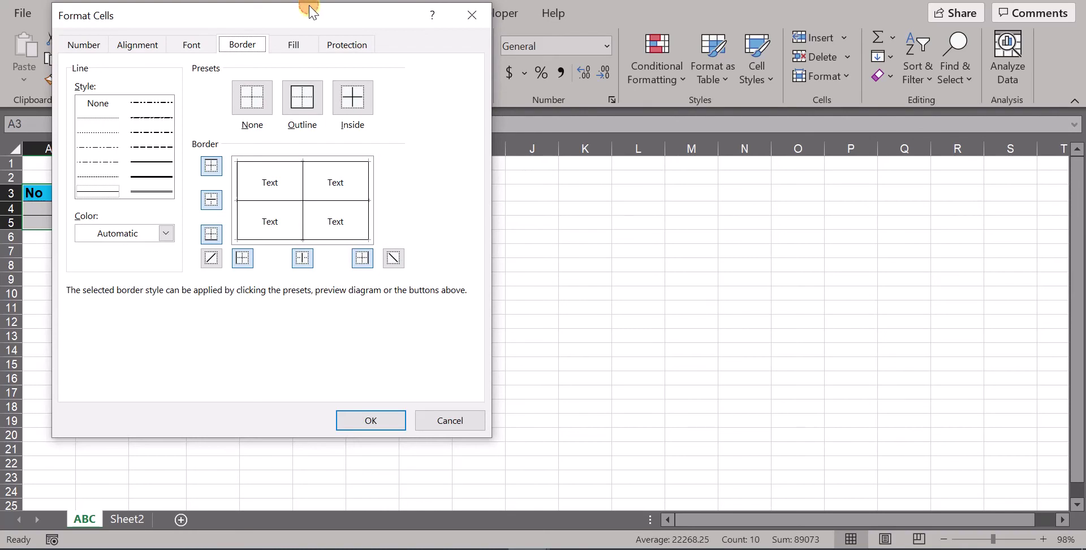
pyautogui.moveTo(310, 12); pyautogui.dragTo(542, 34)
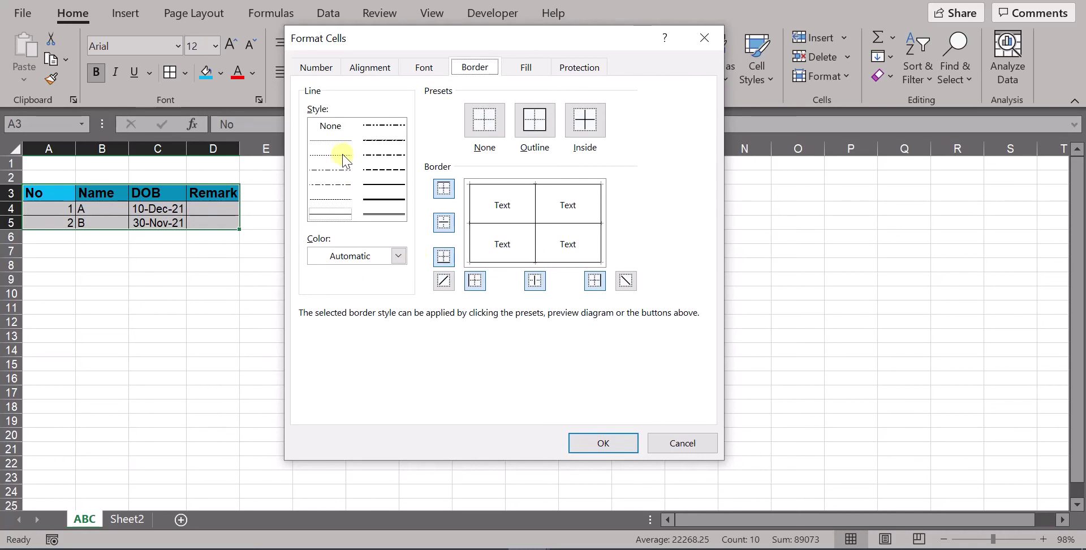
pyautogui.click(396, 257)
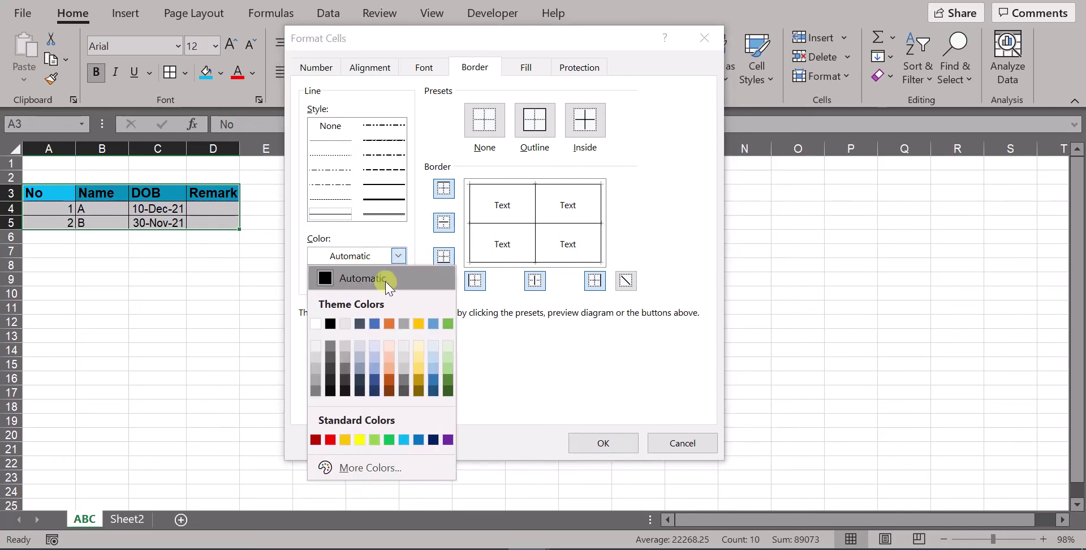
pyautogui.click(331, 439)
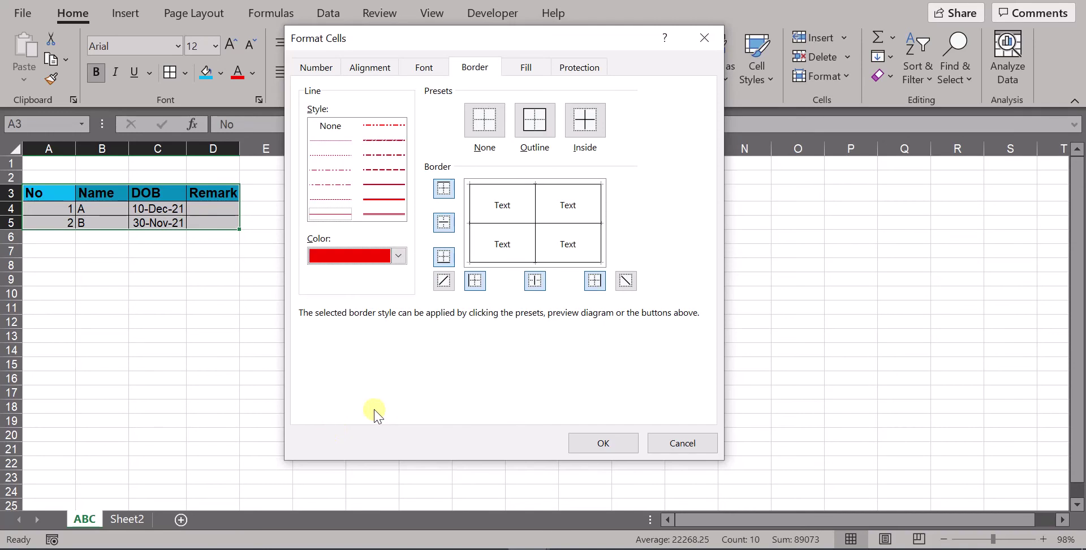
# Stage red dash-dot lines for the inner lines and all four edges
pyautogui.click(339, 169)
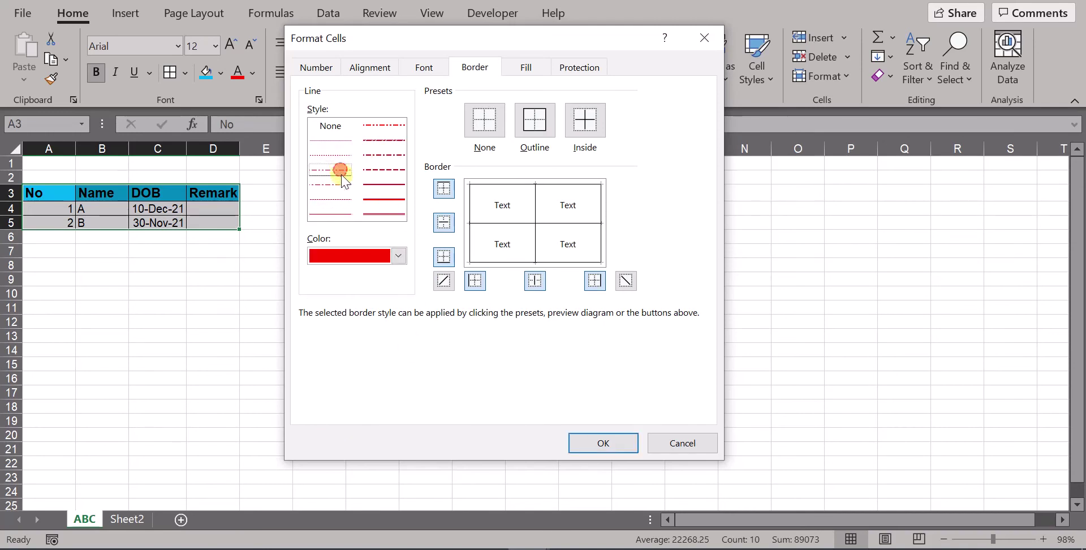
pyautogui.click(512, 225)
pyautogui.click(535, 209)
pyautogui.click(552, 184)
pyautogui.click(599, 208)
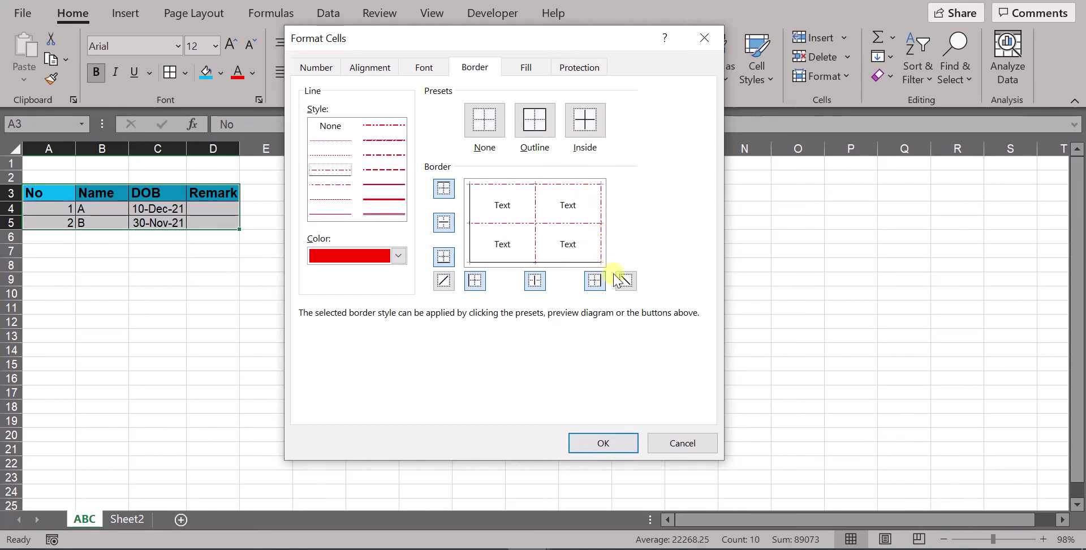
pyautogui.click(571, 262)
pyautogui.click(473, 235)
# Change the four outline edges to thick solid red, keeping the inner lines dash-dot
pyautogui.click(384, 199)
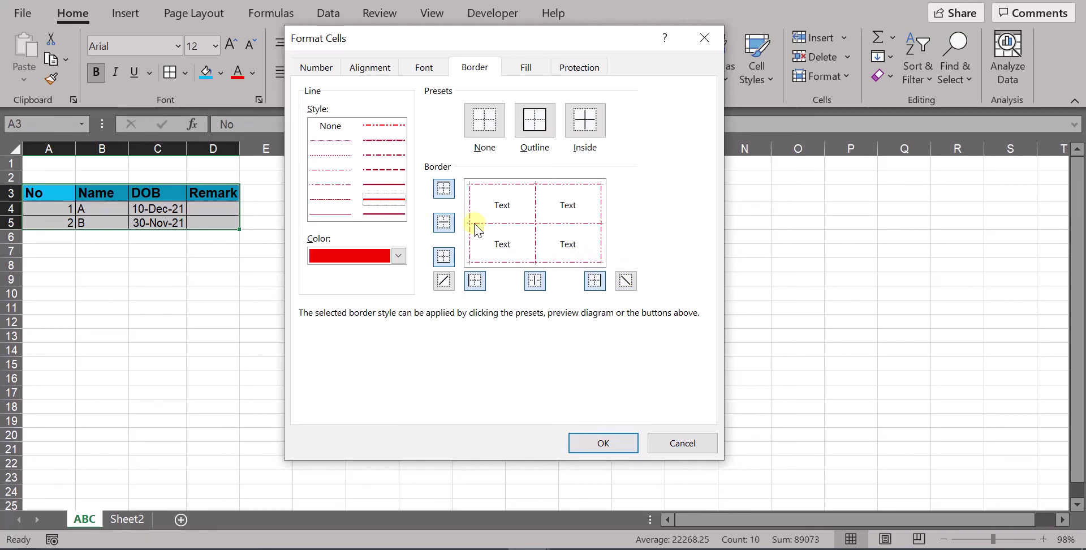
pyautogui.click(469, 213)
pyautogui.click(490, 185)
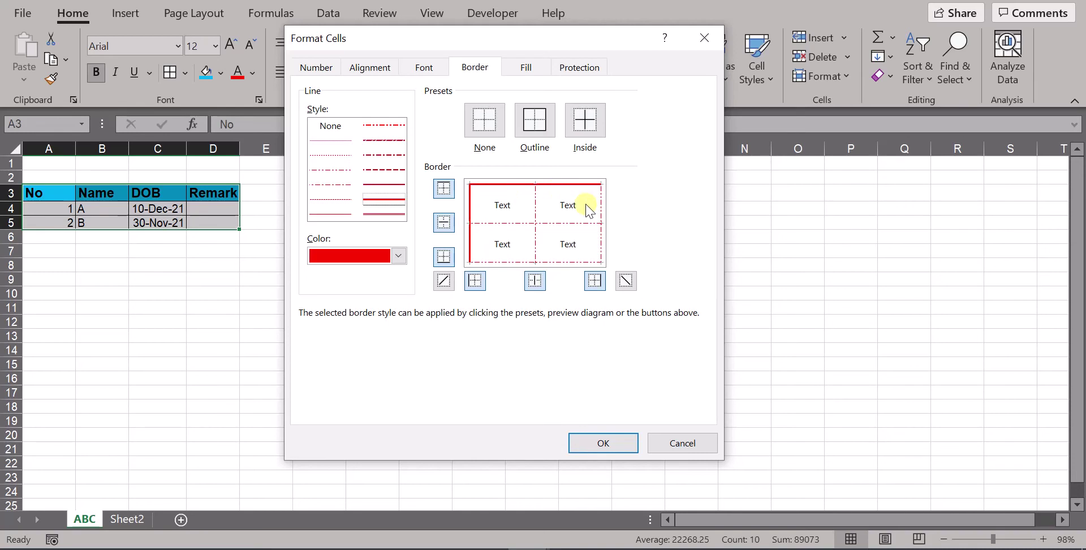
pyautogui.click(603, 234)
pyautogui.click(572, 248)
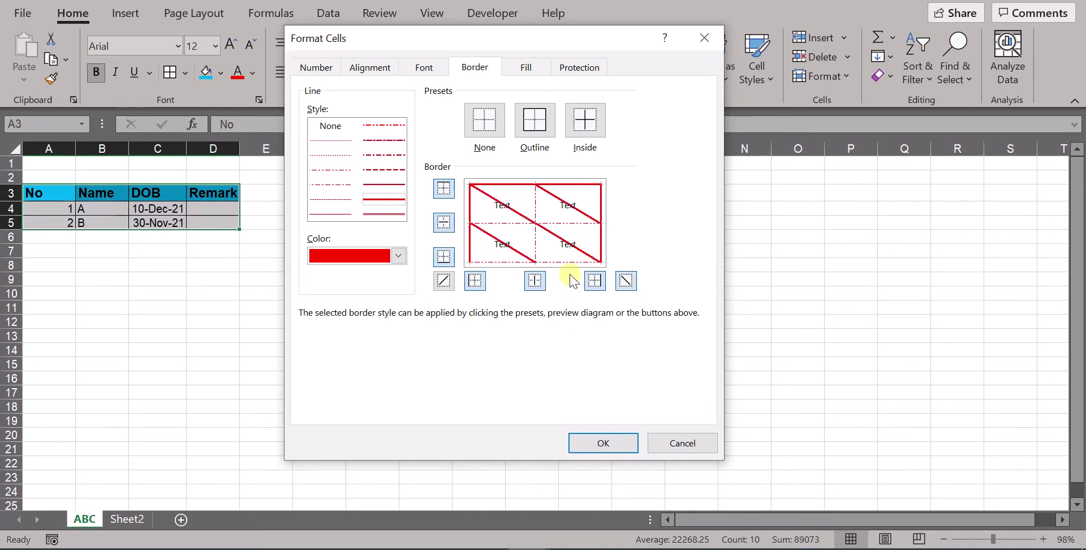
pyautogui.click(573, 250)
pyautogui.click(572, 262)
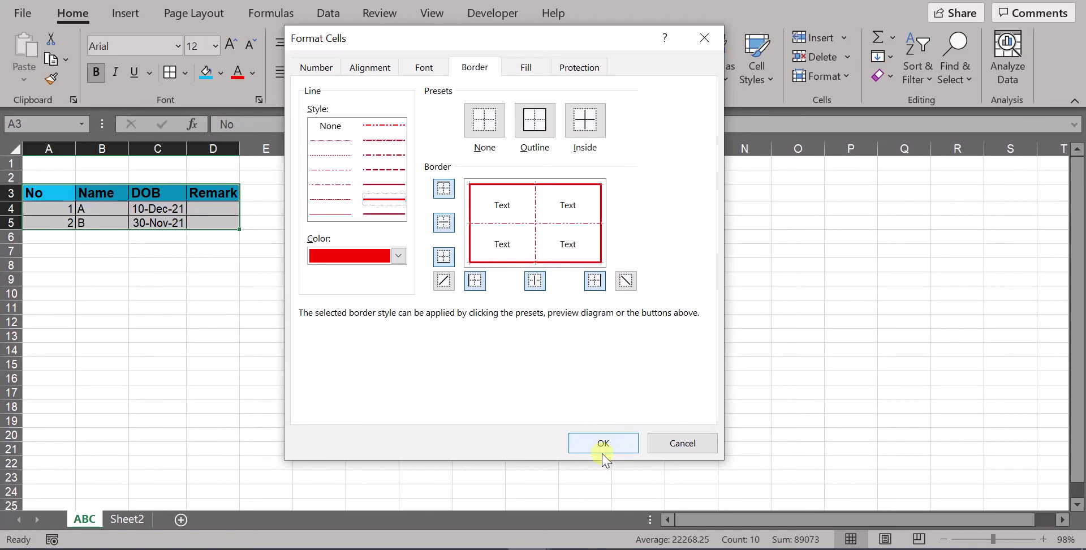
pyautogui.click(526, 68)
# Review the Font and Alignment settings, then confirm the red borders on A3:D5
pyautogui.click(424, 67)
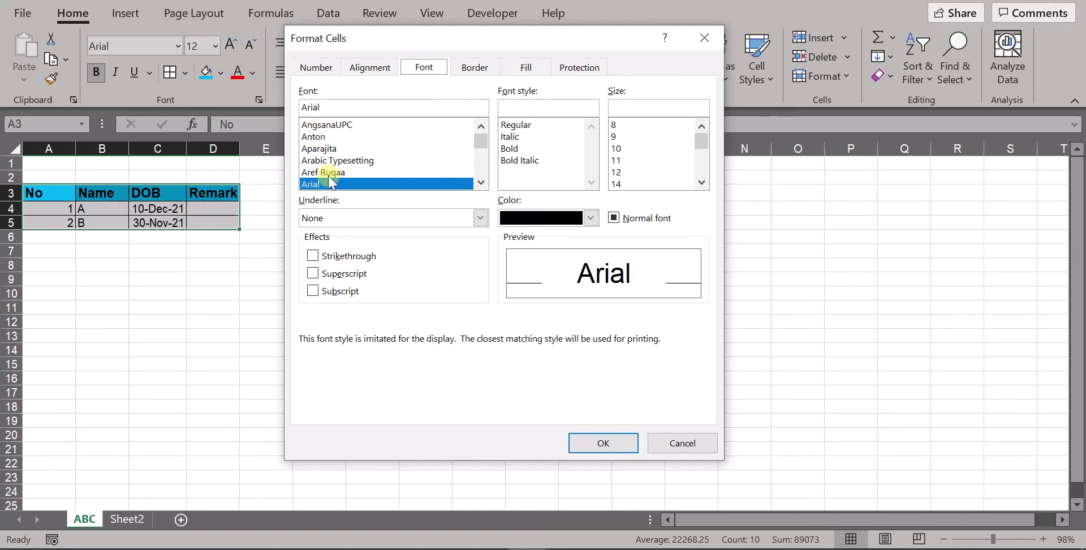
pyautogui.click(361, 73)
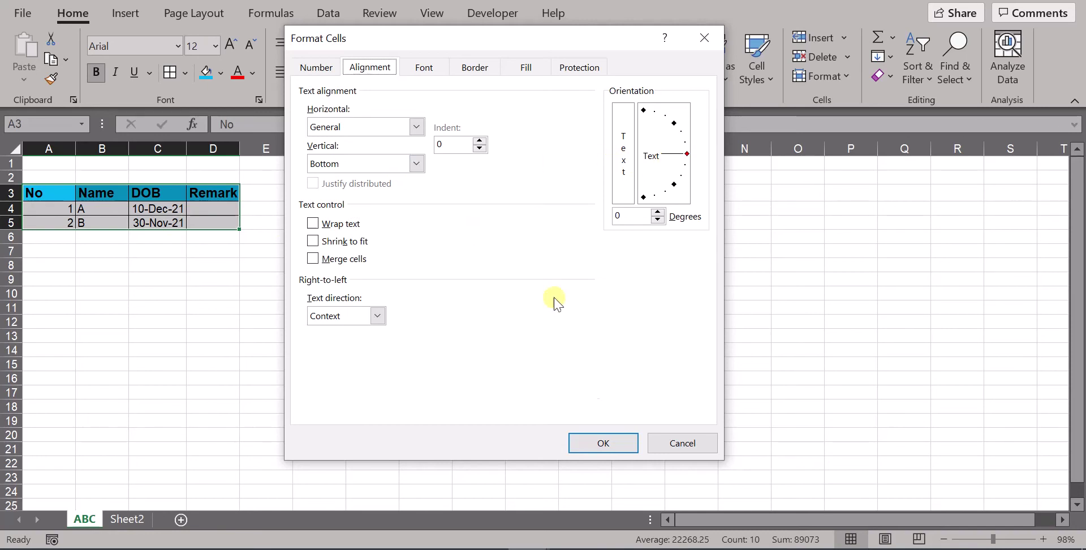
pyautogui.click(602, 443)
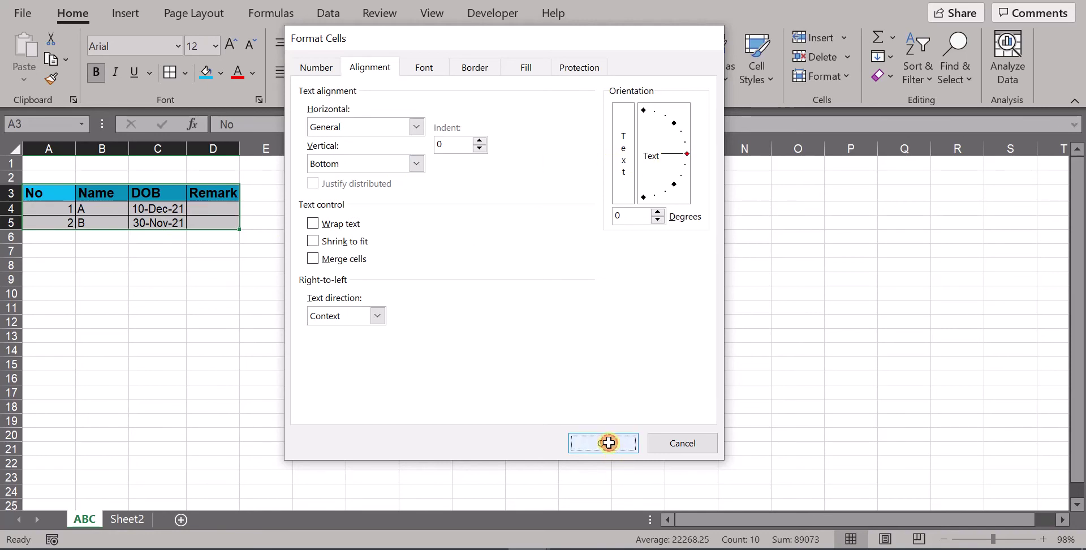
pyautogui.click(177, 292)
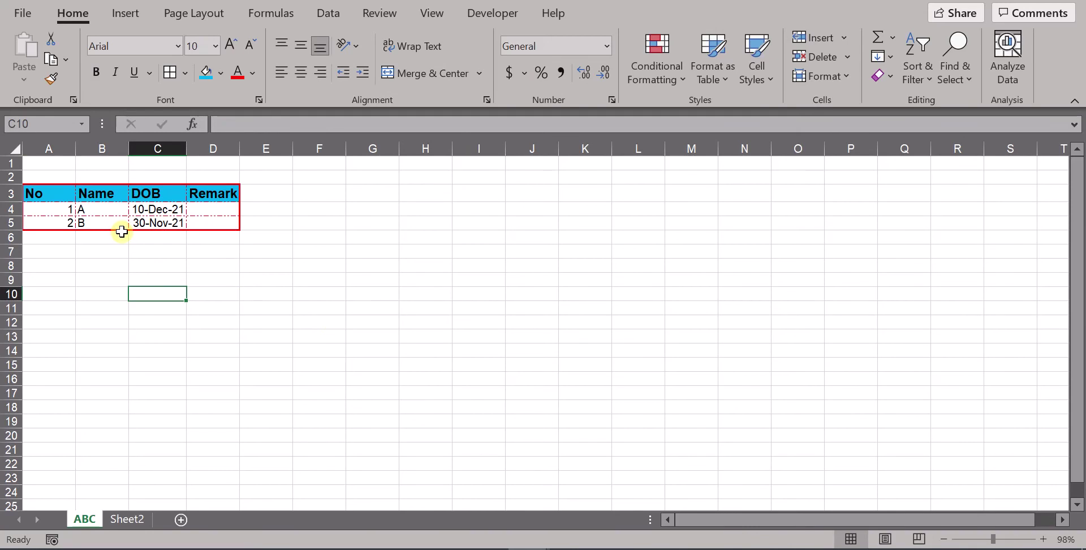
# Drag row 3's lower edge down so the header row is about 20.50 points tall
pyautogui.click(125, 277)
pyautogui.click(151, 254)
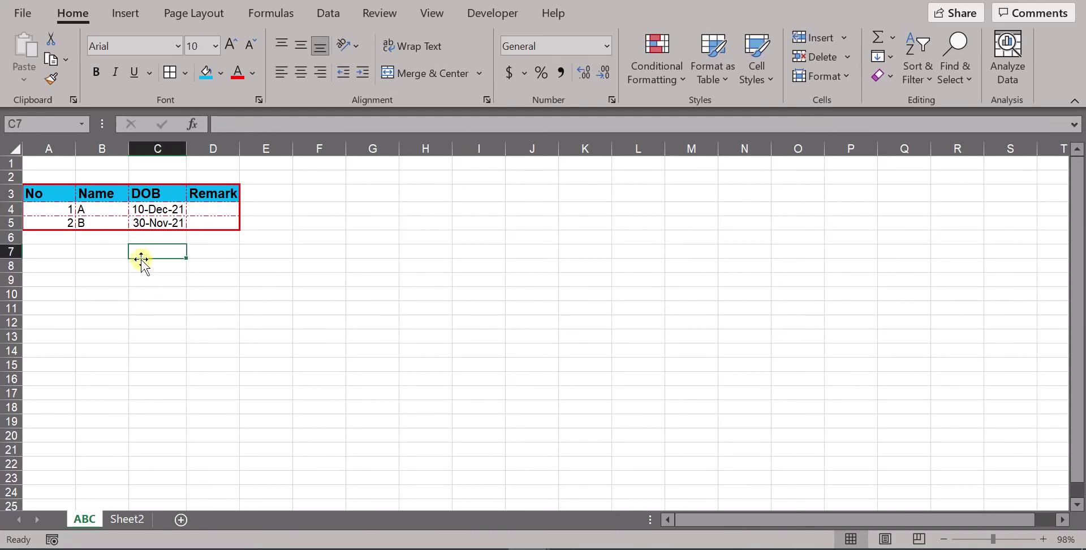
pyautogui.click(158, 265)
pyautogui.click(161, 253)
pyautogui.click(208, 196)
pyautogui.moveTo(10, 202)
pyautogui.mouseDown()
pyautogui.moveTo(11, 224)
pyautogui.moveTo(218, 204)
pyautogui.mouseUp()
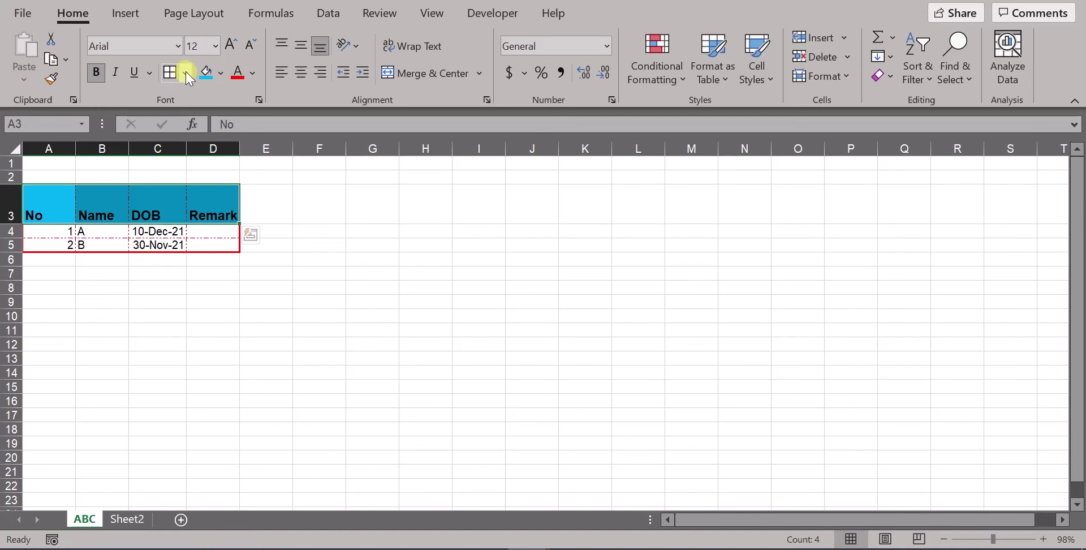
# Set the A3:D3 header text orientation to 90 degrees in Format Cells Alignment
pyautogui.click(185, 72)
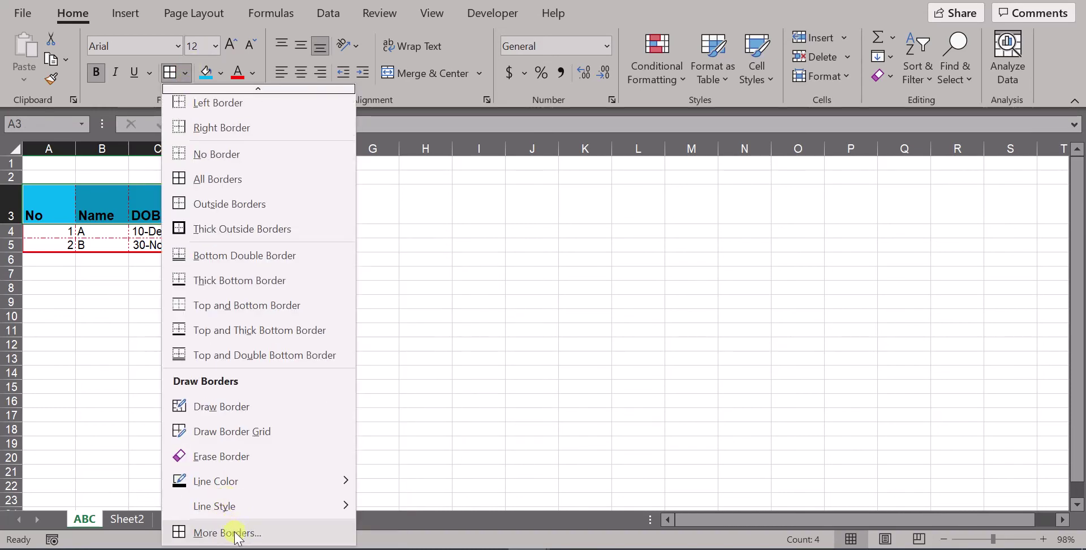
pyautogui.click(234, 532)
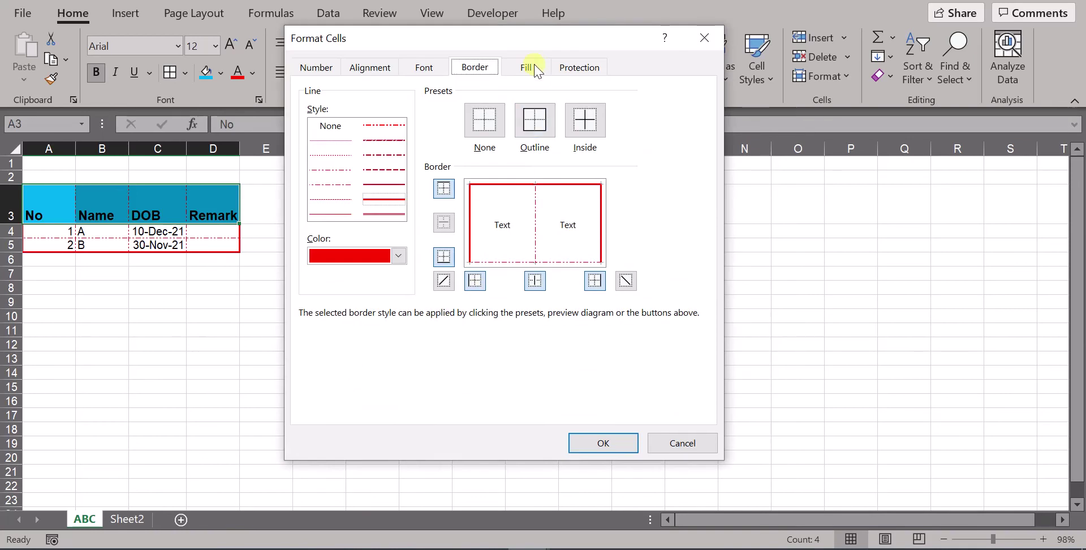
pyautogui.click(378, 68)
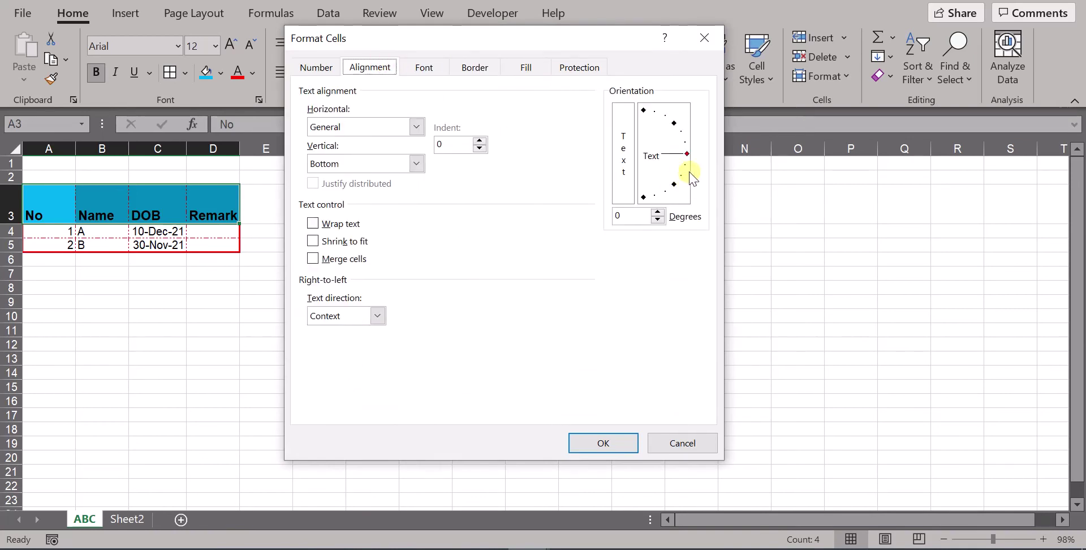
pyautogui.moveTo(685, 160); pyautogui.dragTo(642, 116)
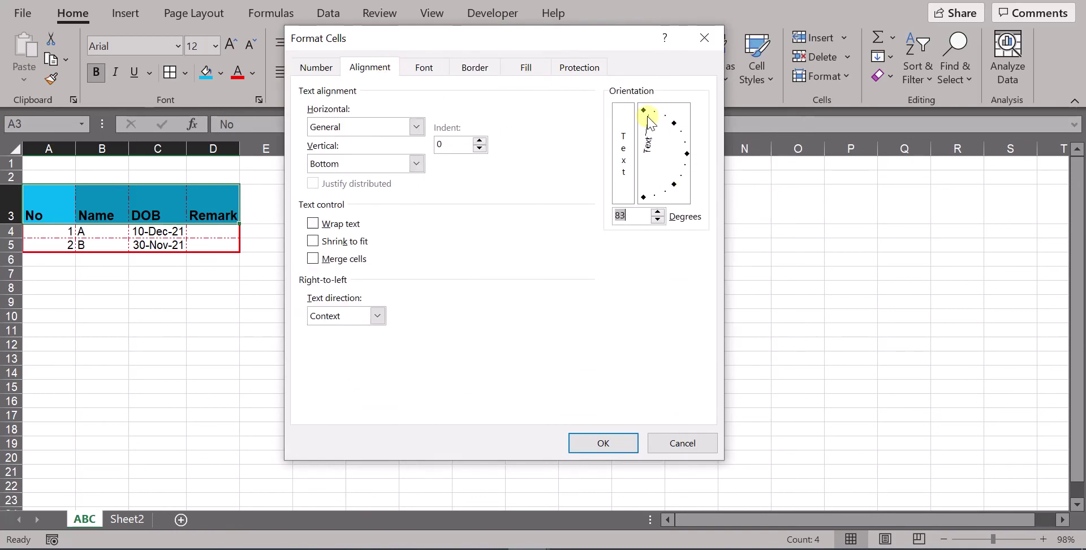
pyautogui.click(609, 436)
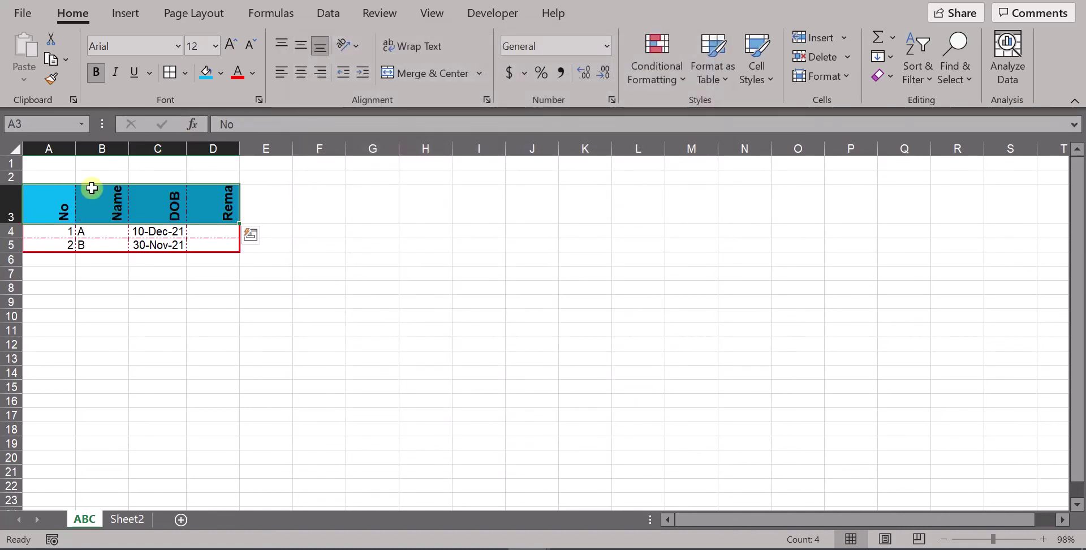
pyautogui.click(57, 201)
pyautogui.click(107, 201)
pyautogui.click(161, 203)
pyautogui.click(222, 202)
pyautogui.click(154, 194)
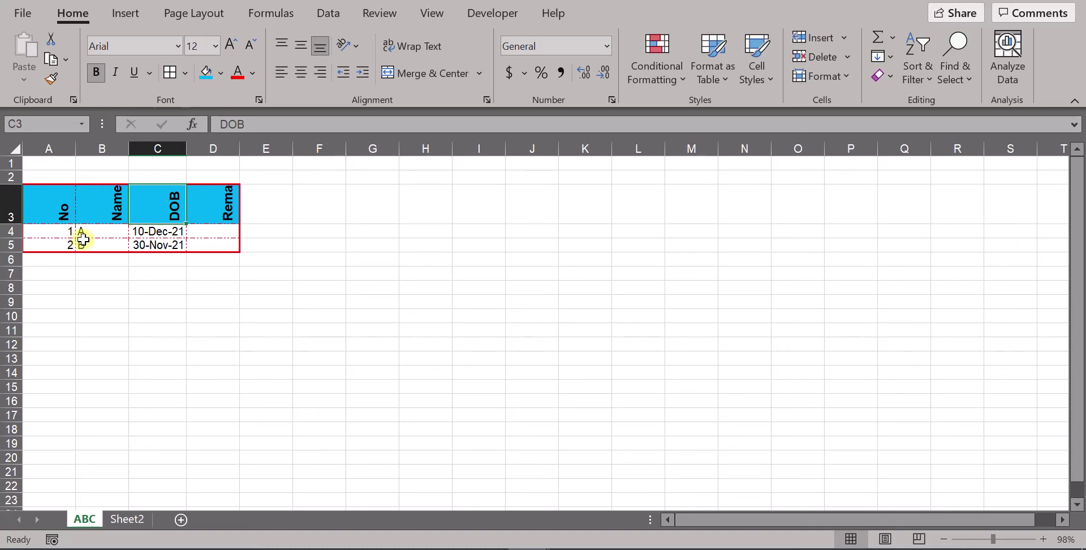
pyautogui.click(152, 285)
pyautogui.click(106, 246)
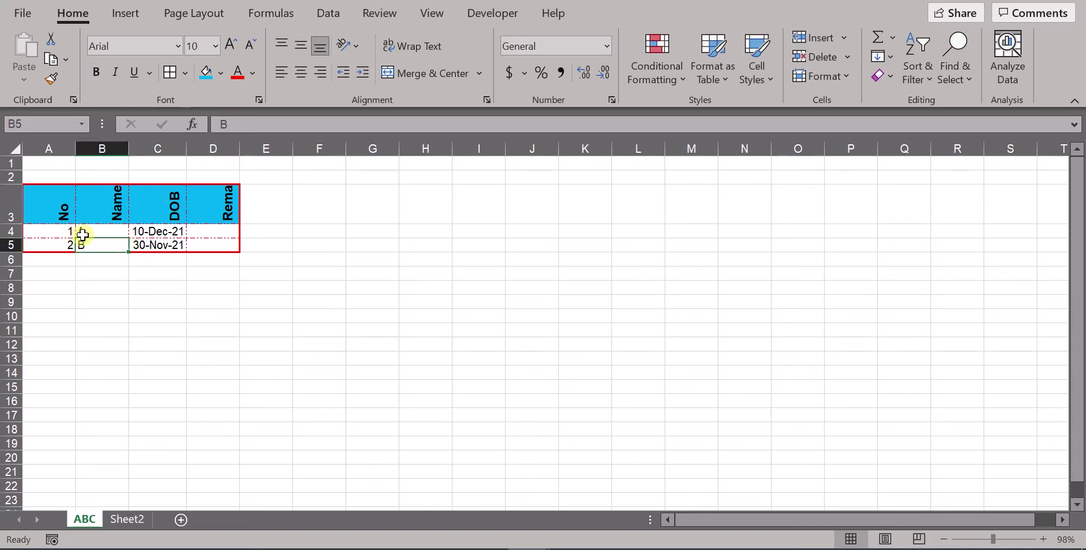
pyautogui.click(84, 231)
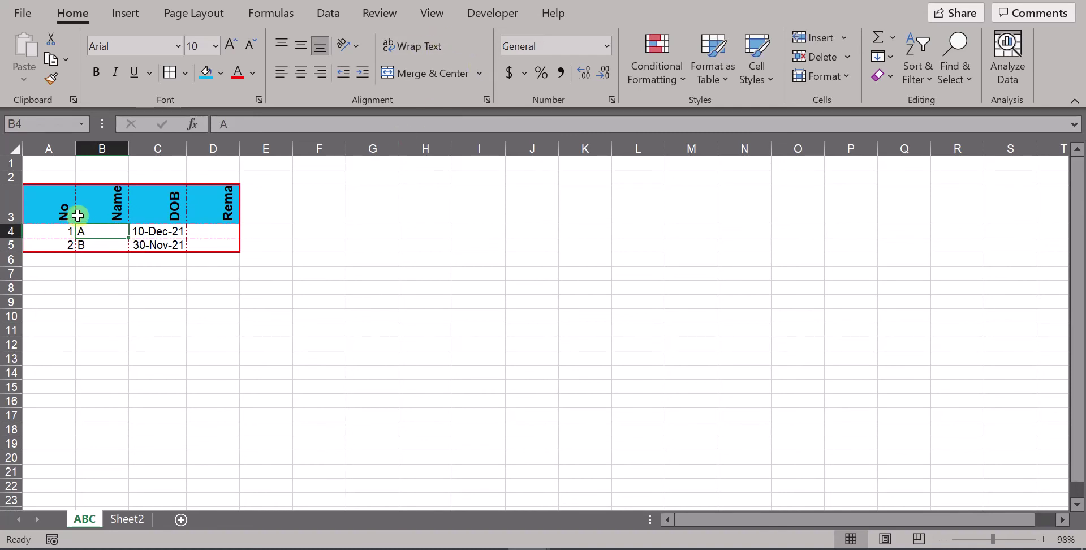
pyautogui.click(406, 46)
pyautogui.click(117, 244)
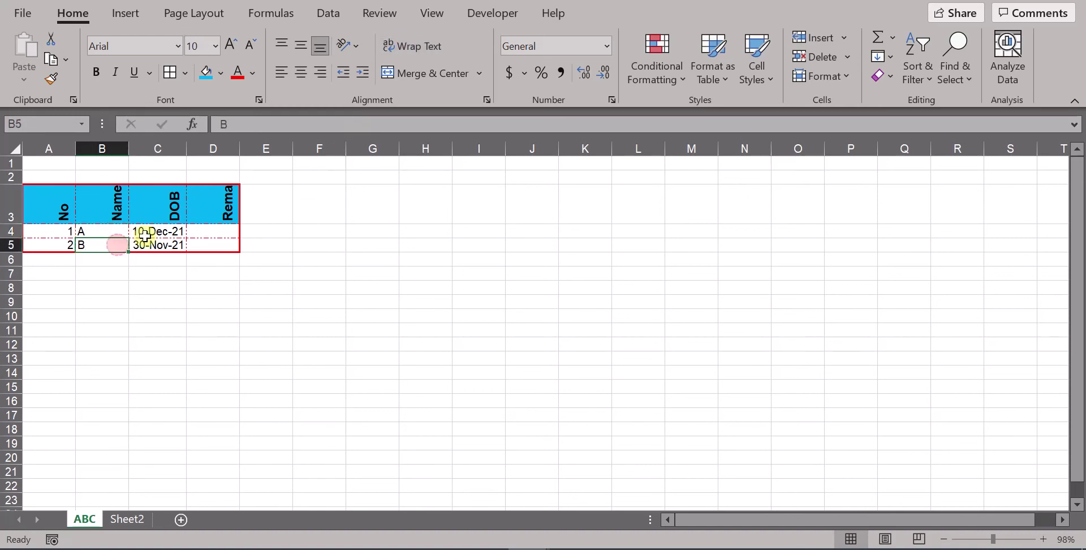
pyautogui.click(144, 233)
pyautogui.click(148, 245)
pyautogui.click(121, 246)
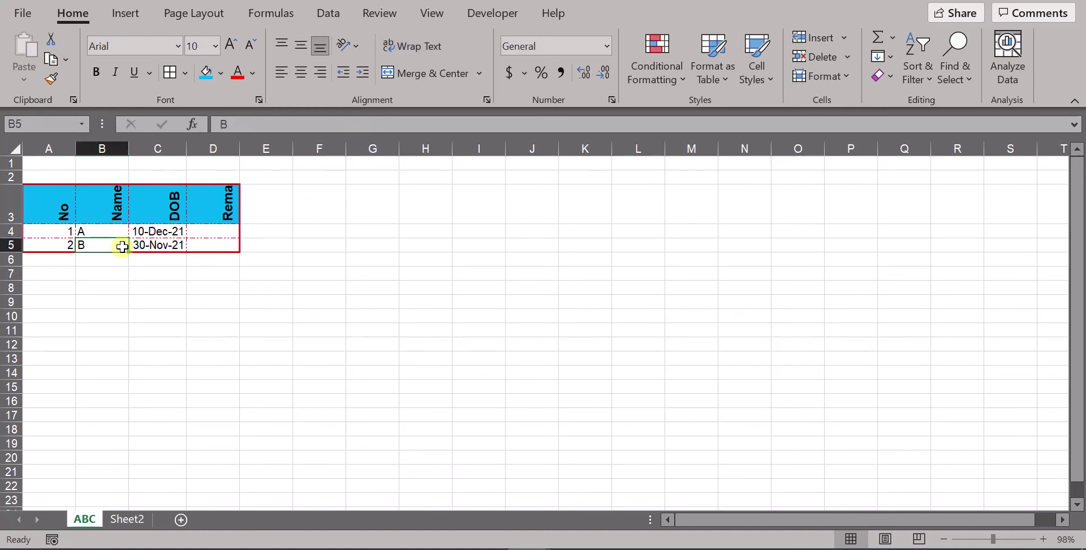
pyautogui.click(104, 293)
pyautogui.click(93, 270)
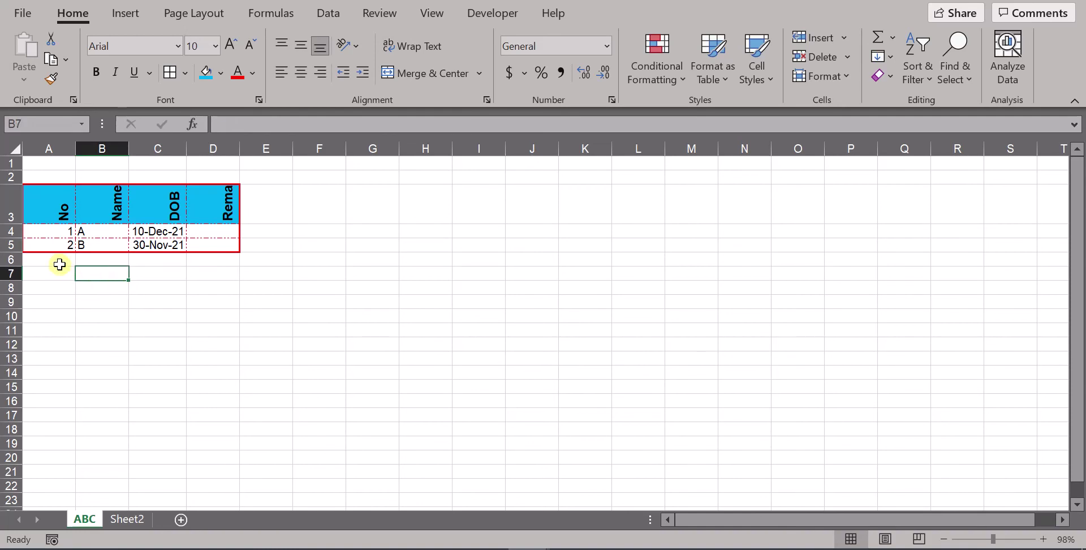
pyautogui.click(60, 262)
# Enter the title 'List of people' in cell A2, then select A2:D2
pyautogui.click(58, 208)
pyautogui.moveTo(59, 208); pyautogui.dragTo(170, 206)
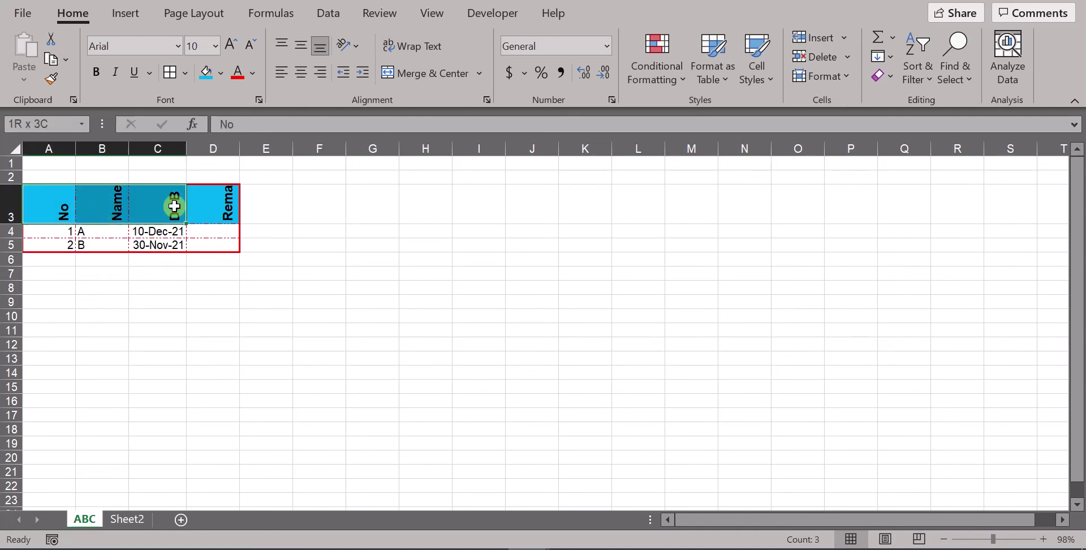
pyautogui.click(85, 176)
pyautogui.click(65, 168)
pyautogui.click(72, 176)
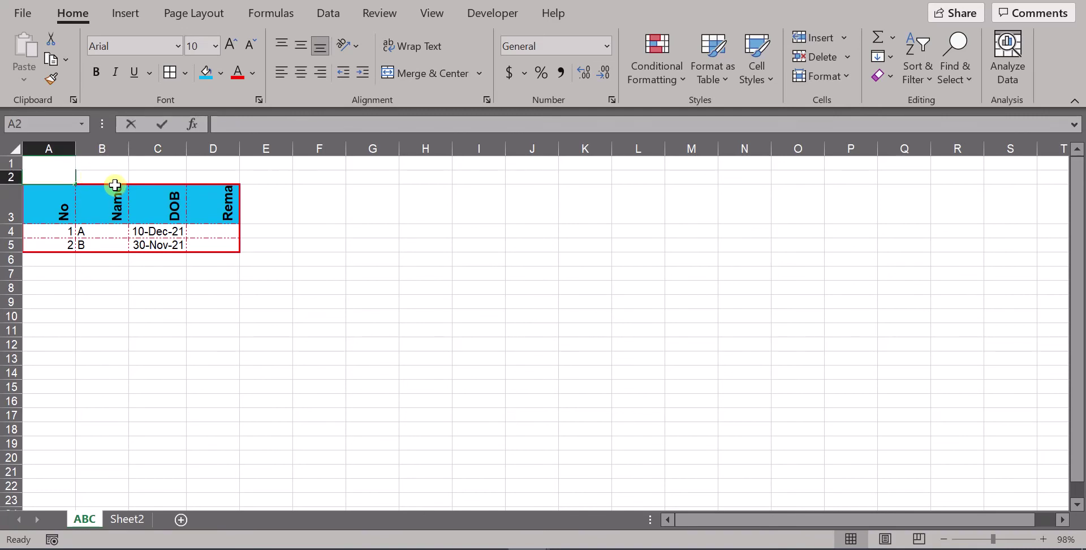
pyautogui.write('List of people')
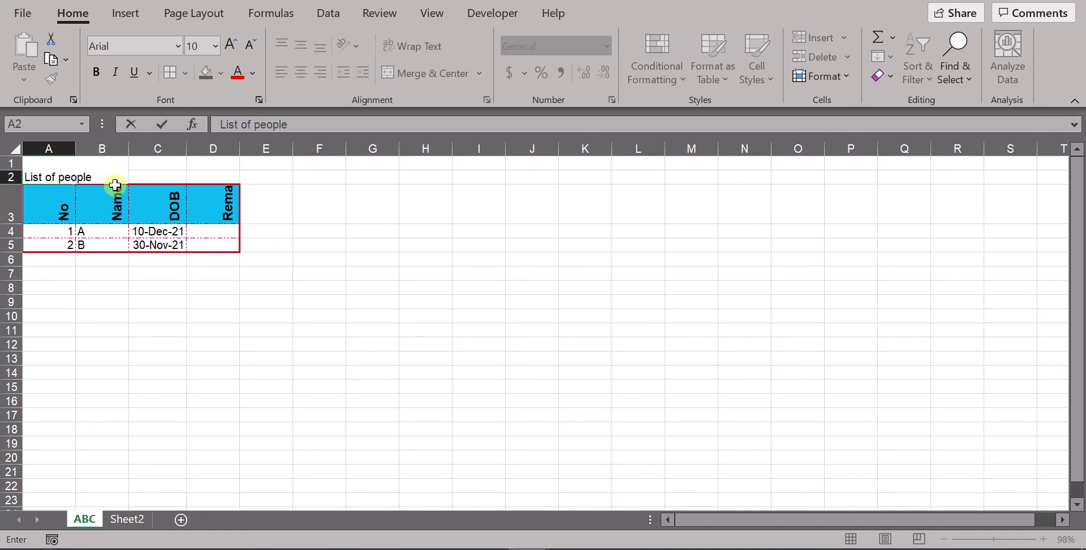
pyautogui.press('Return')
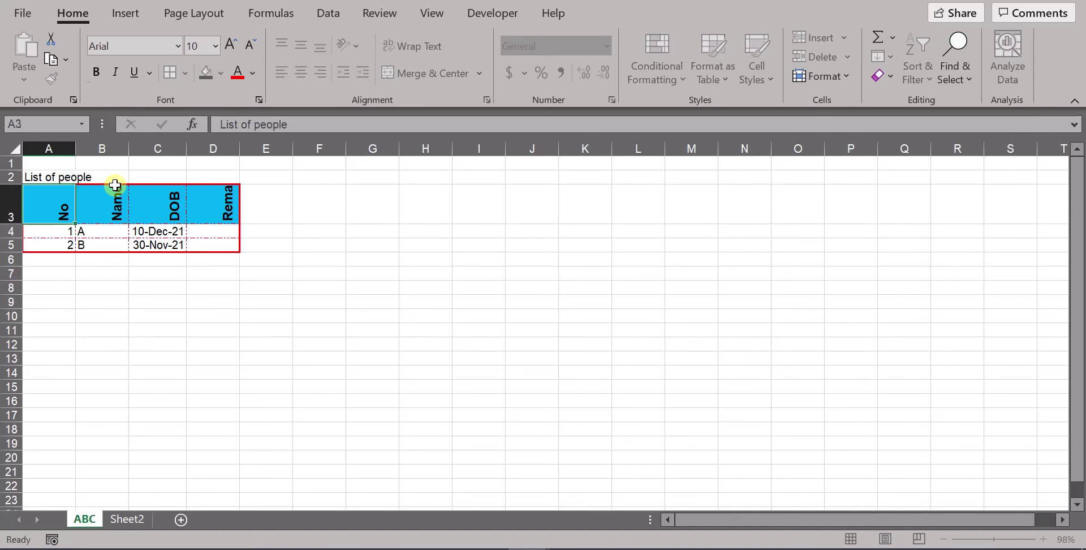
pyautogui.click(62, 177)
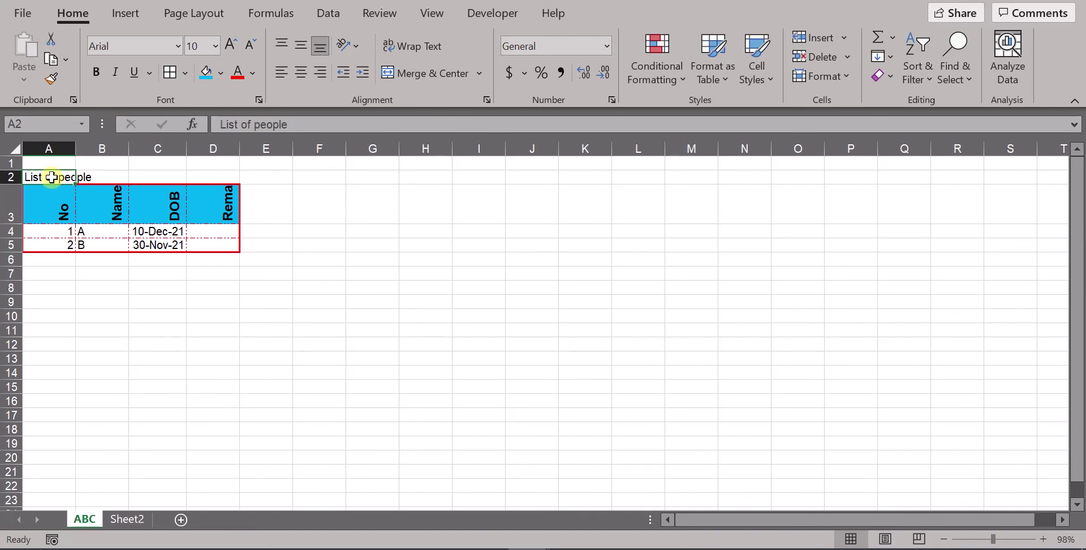
pyautogui.moveTo(74, 177); pyautogui.dragTo(209, 177)
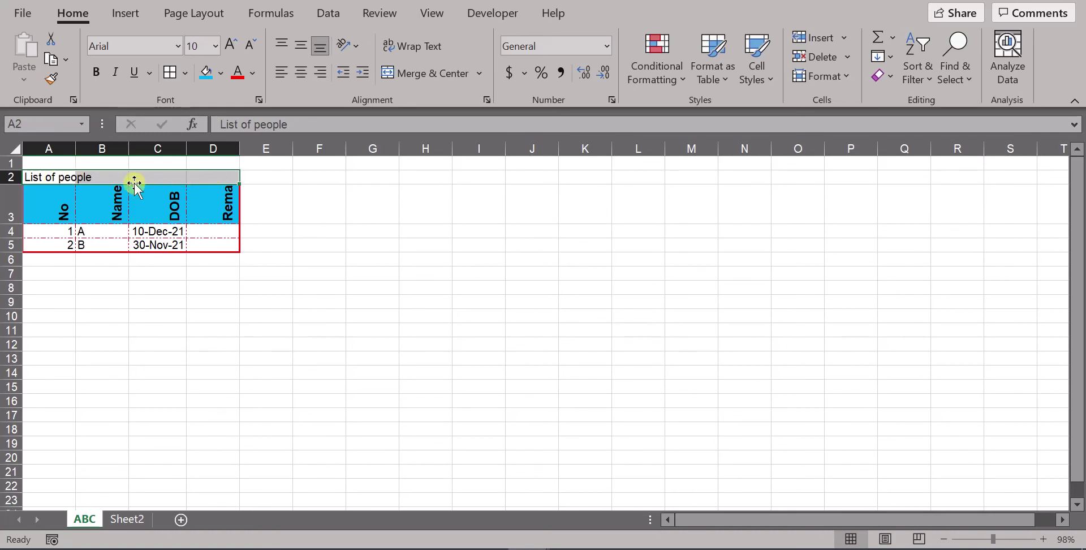
# Merge and centre the title across A2:D2 at font size 12
pyautogui.click(429, 73)
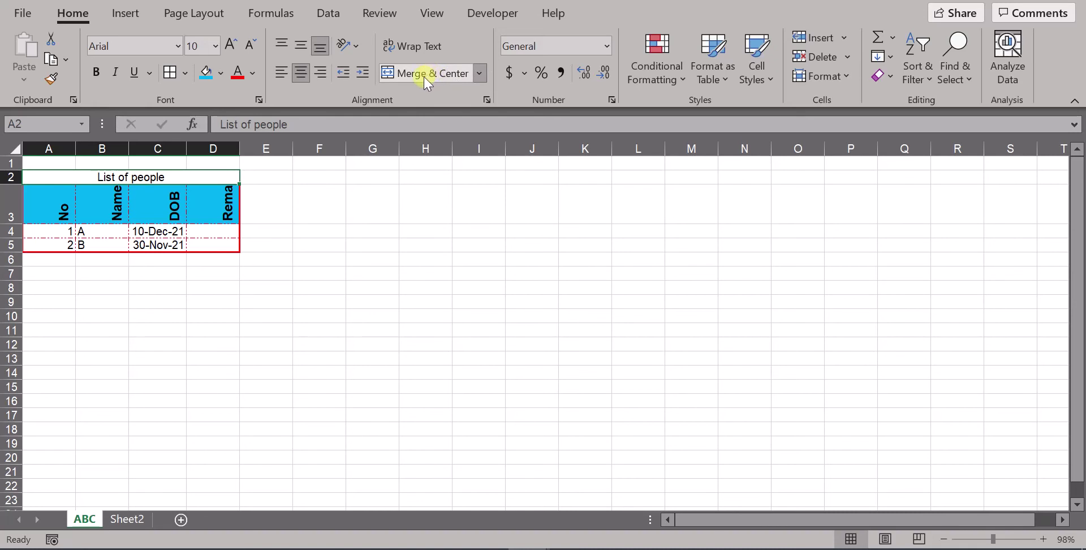
pyautogui.click(299, 73)
pyautogui.click(300, 73)
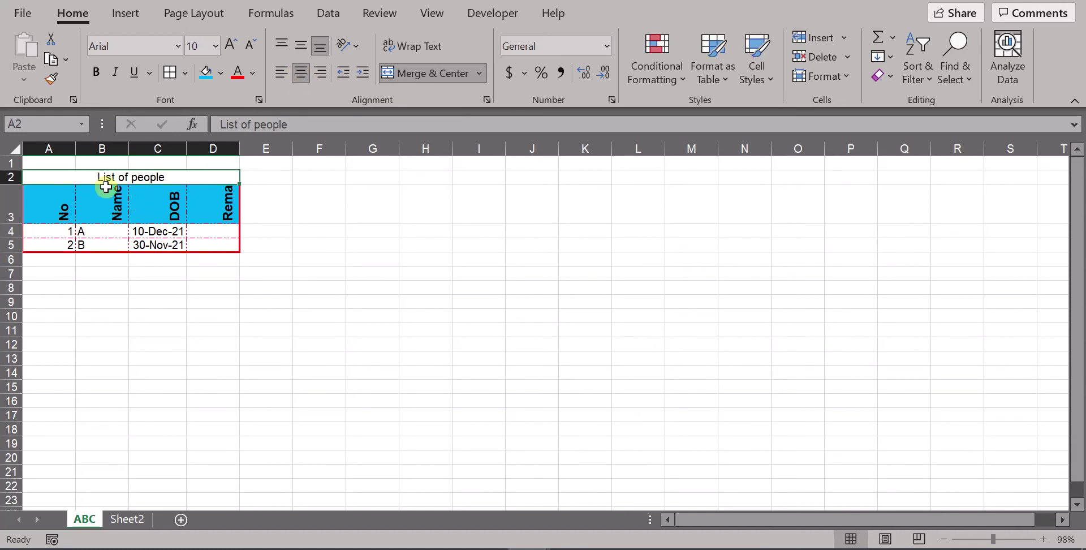
pyautogui.click(229, 47)
pyautogui.click(229, 46)
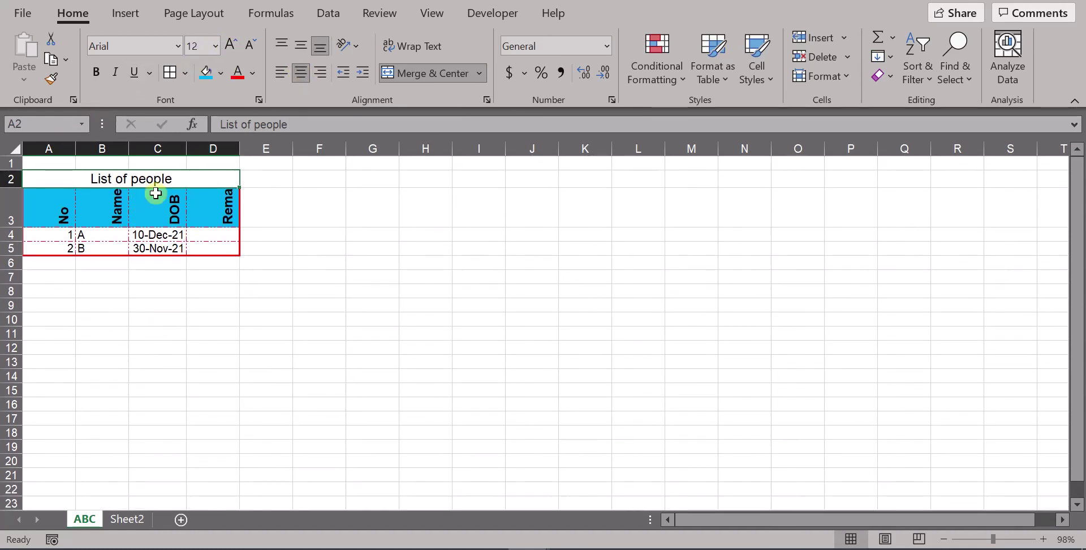
pyautogui.click(146, 327)
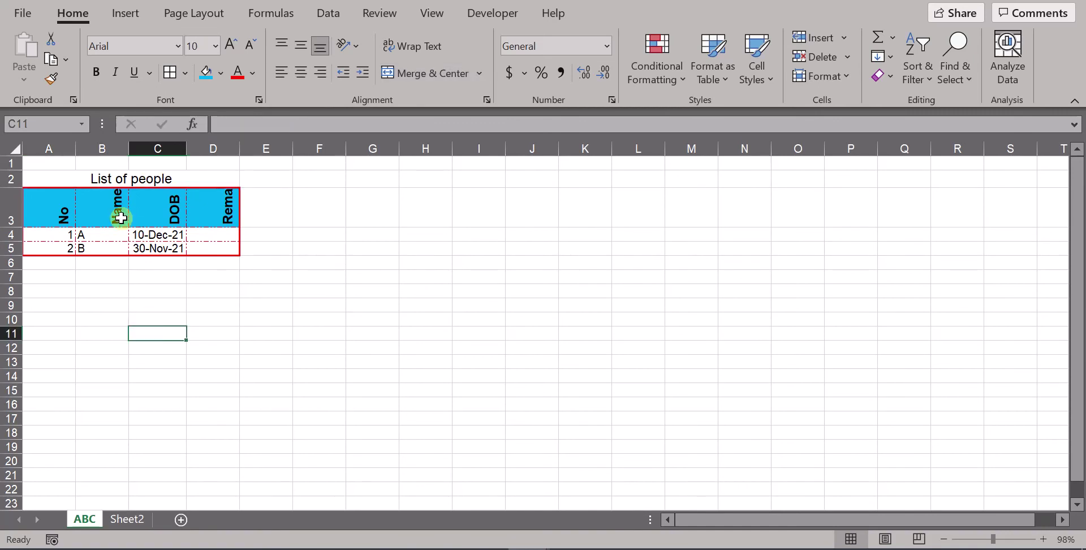
pyautogui.click(98, 177)
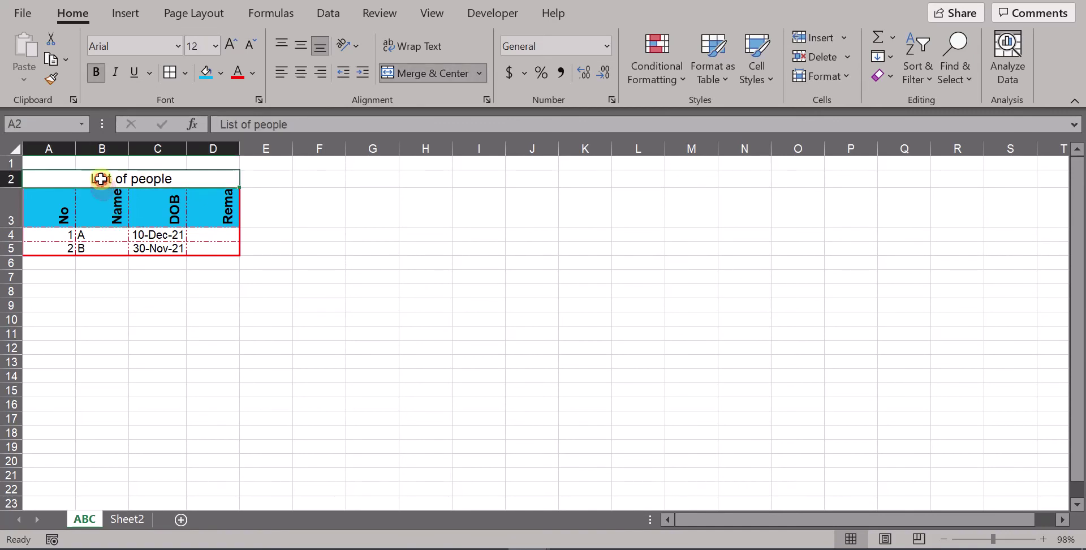
# Give the merged title an outside border and a cyan fill
pyautogui.click(184, 72)
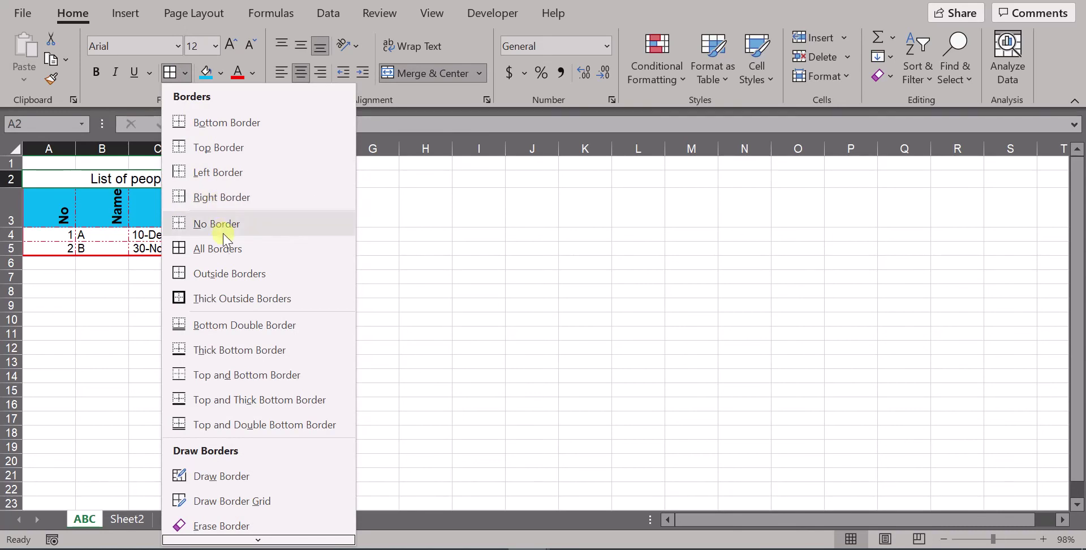
pyautogui.click(233, 273)
pyautogui.click(171, 268)
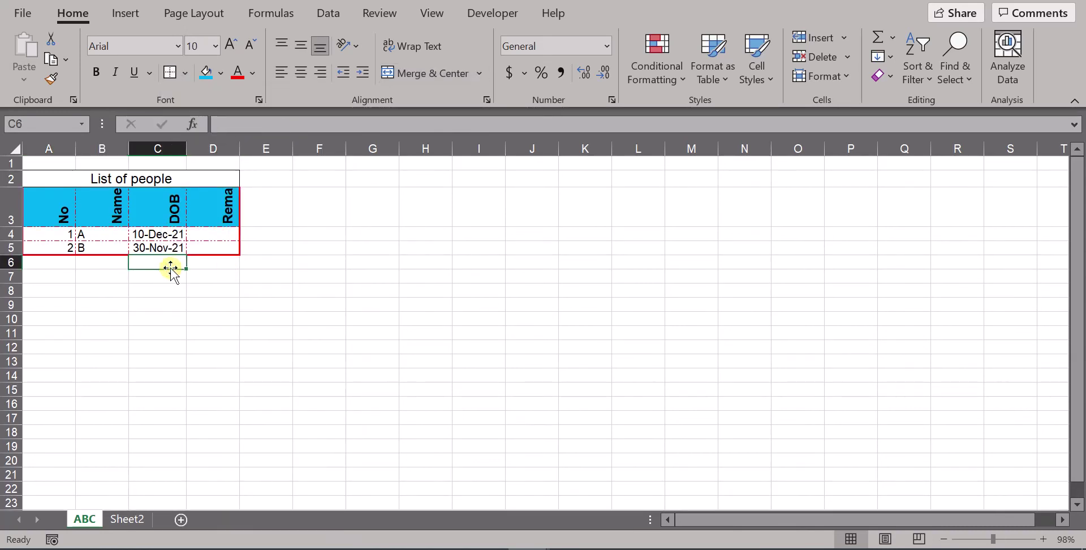
pyautogui.click(164, 178)
pyautogui.click(205, 72)
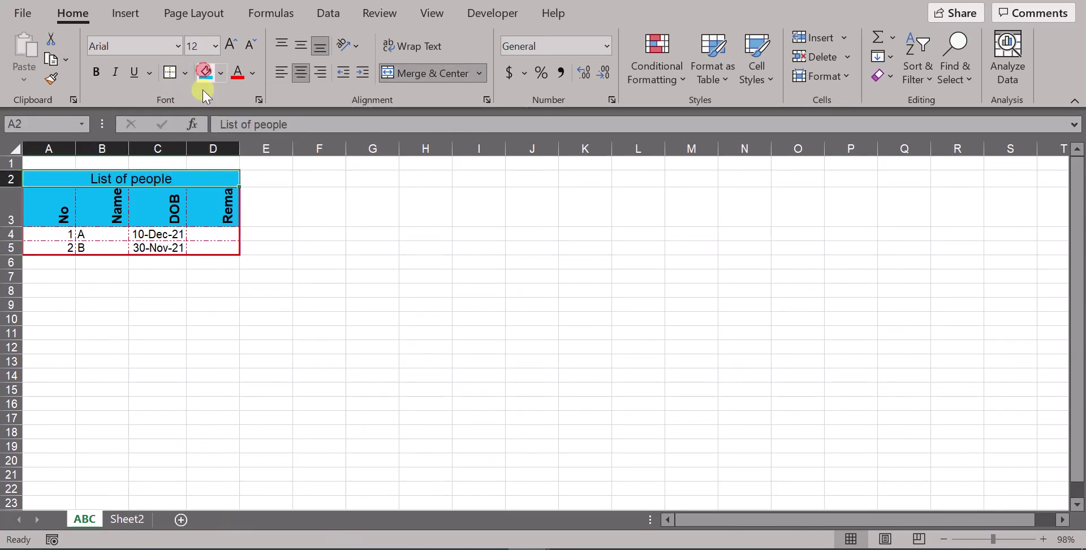
pyautogui.click(223, 316)
# Make the 'List of people' title bold
pyautogui.click(189, 213)
pyautogui.click(150, 176)
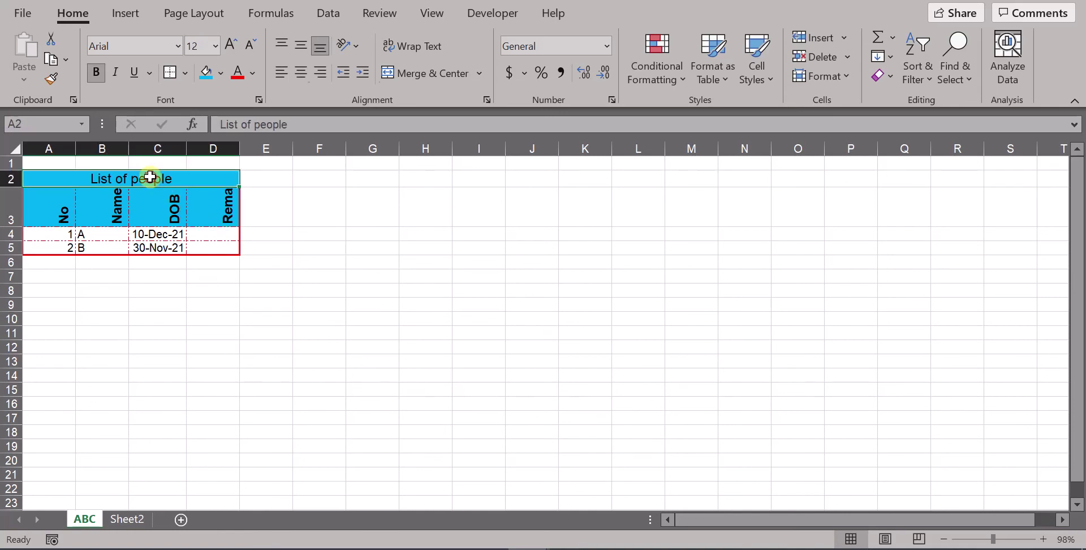
pyautogui.click(96, 72)
pyautogui.click(288, 373)
pyautogui.click(99, 206)
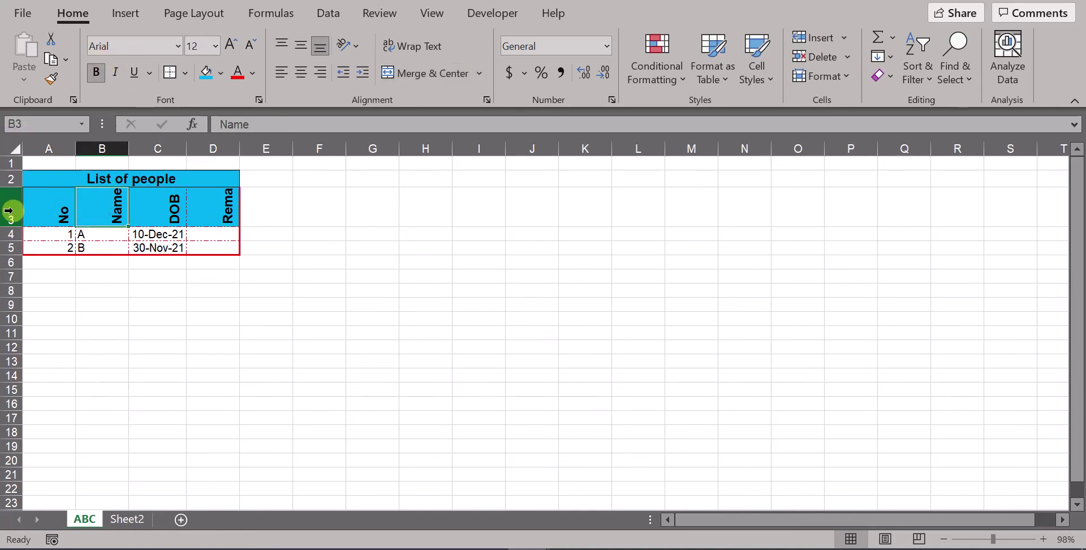
# Heighten row 3, then turn off Rotate Text Up for the A3:D3 headers
pyautogui.click(9, 211)
pyautogui.moveTo(10, 228); pyautogui.dragTo(10, 257)
pyautogui.click(218, 332)
pyautogui.click(174, 233)
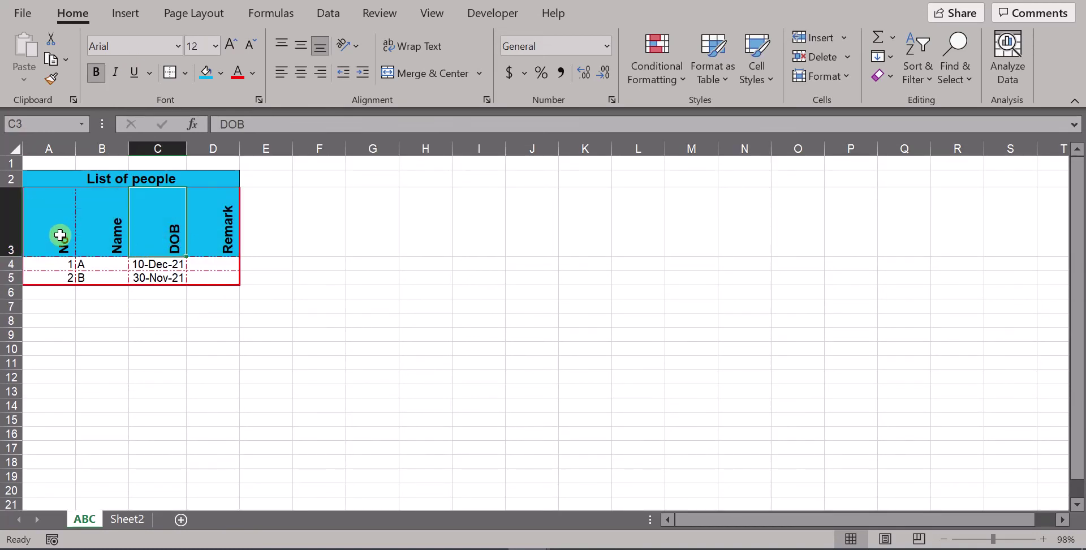
pyautogui.moveTo(61, 235); pyautogui.dragTo(233, 225)
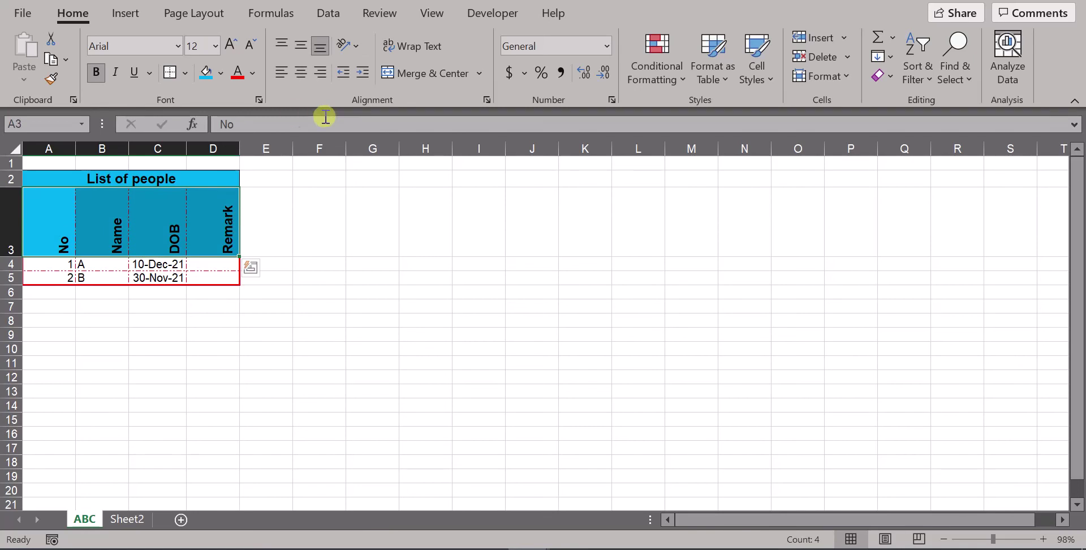
pyautogui.click(356, 46)
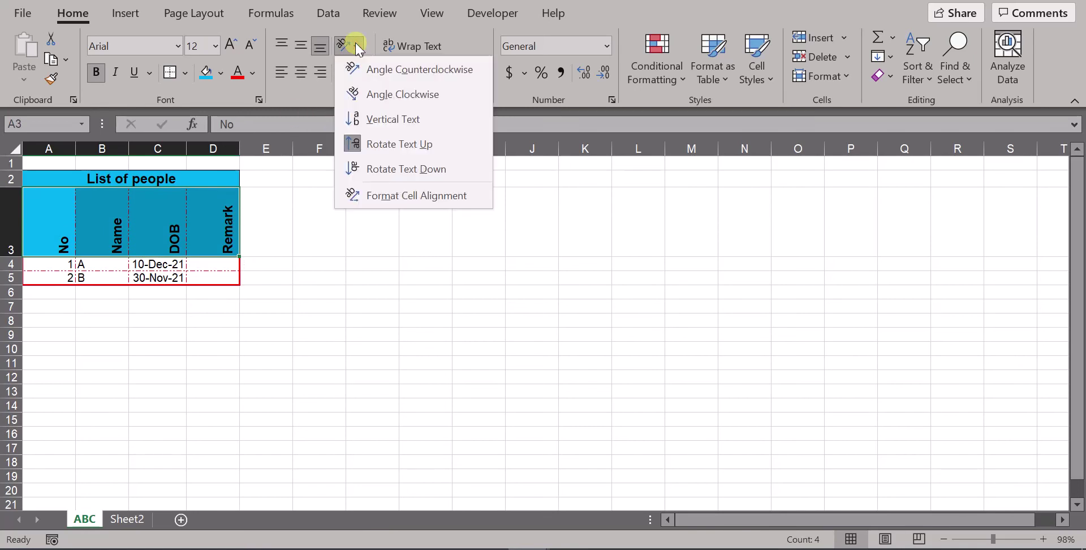
pyautogui.click(355, 146)
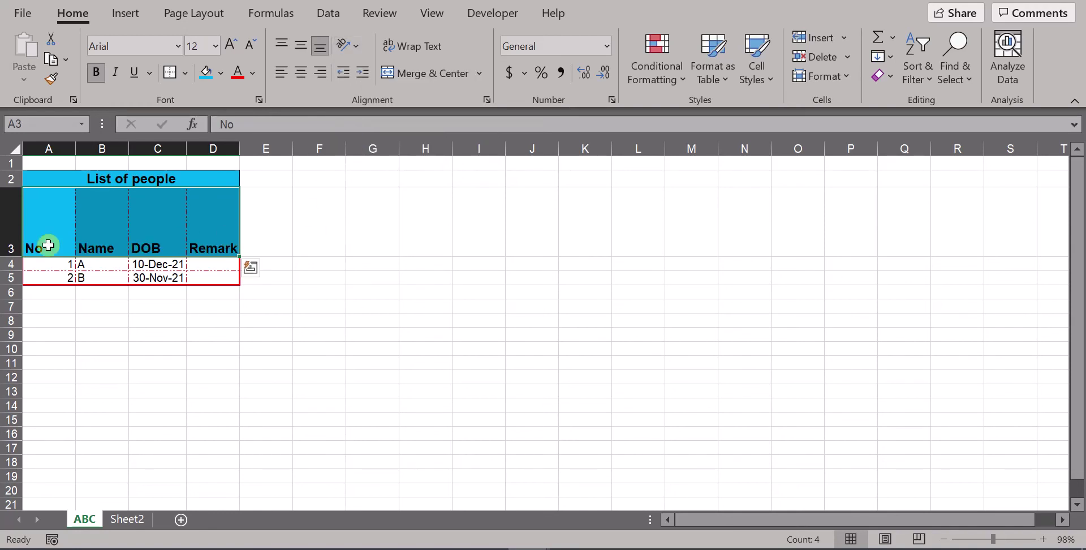
pyautogui.click(8, 224)
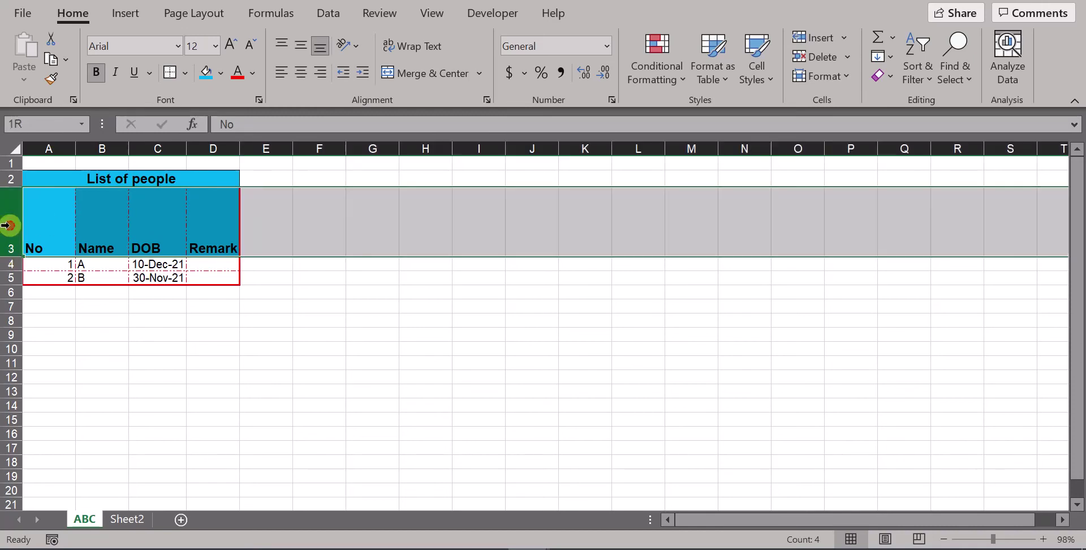
# Resize row 3 by dragging, then AutoFit it back to standard height
pyautogui.click(143, 221)
pyautogui.moveTo(14, 255); pyautogui.dragTo(18, 211)
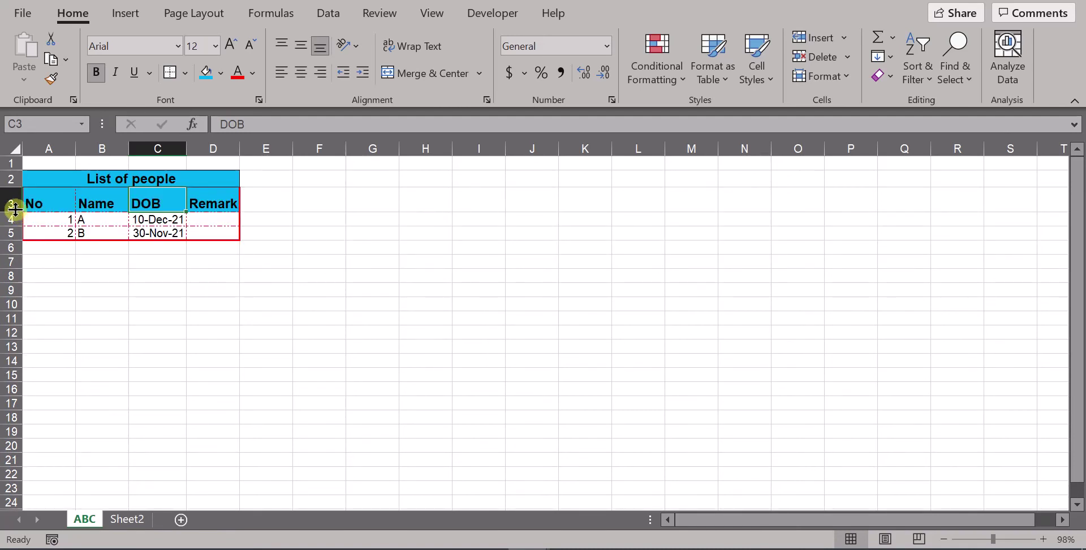
pyautogui.moveTo(13, 212); pyautogui.dragTo(14, 234)
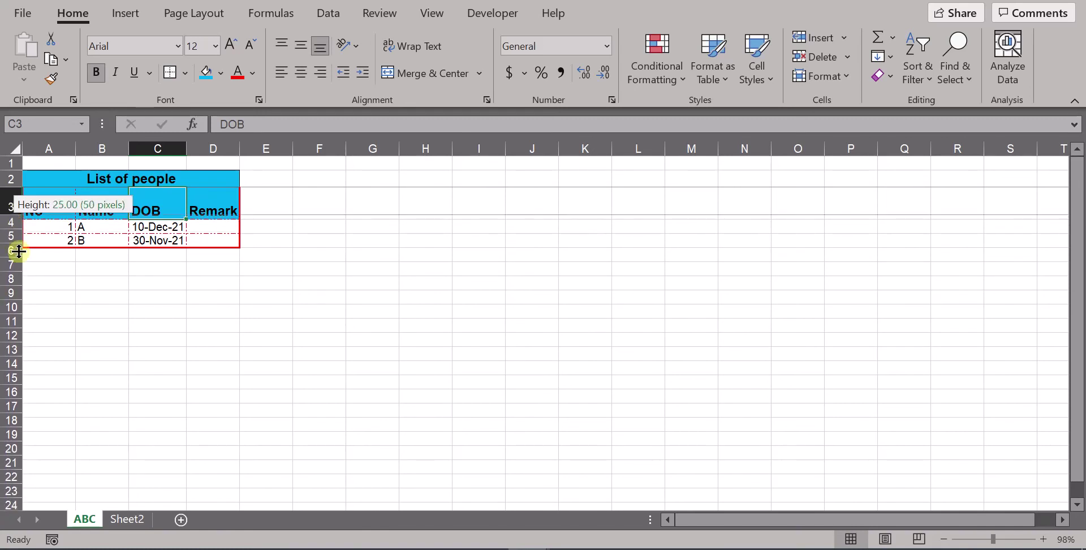
pyautogui.moveTo(14, 234); pyautogui.dragTo(15, 252)
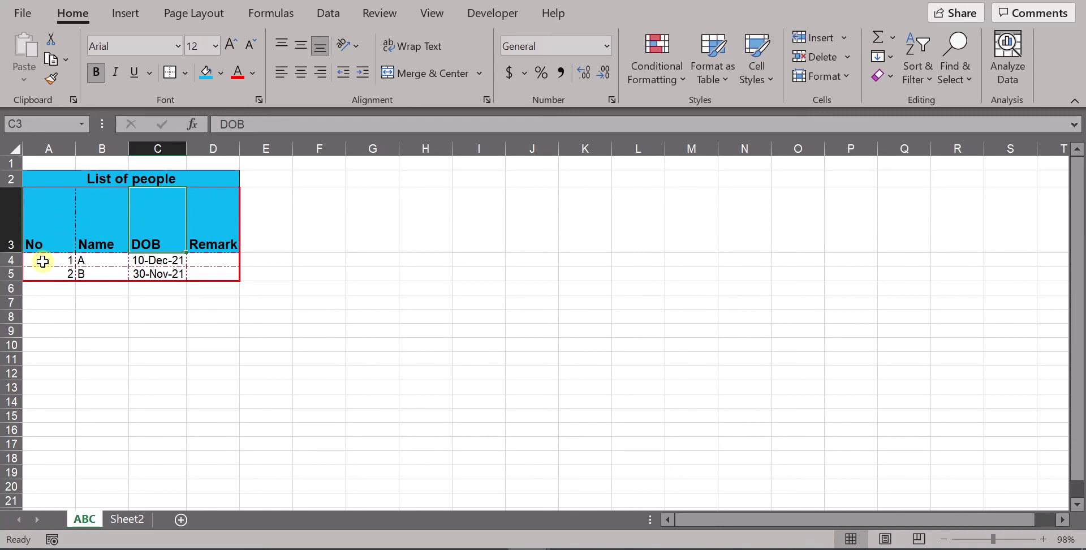
pyautogui.moveTo(10, 251); pyautogui.dragTo(9, 226)
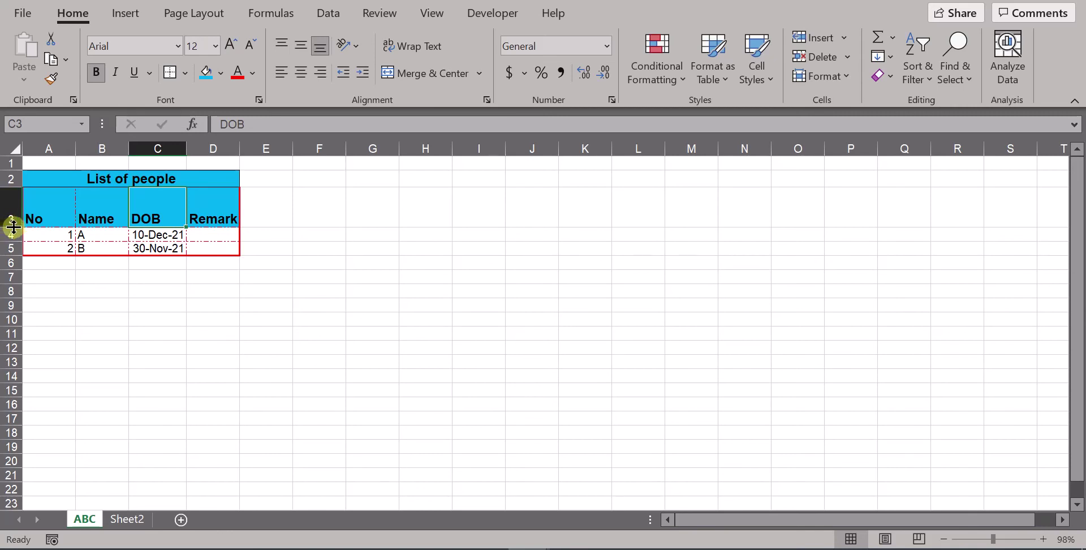
pyautogui.doubleClick(17, 228)
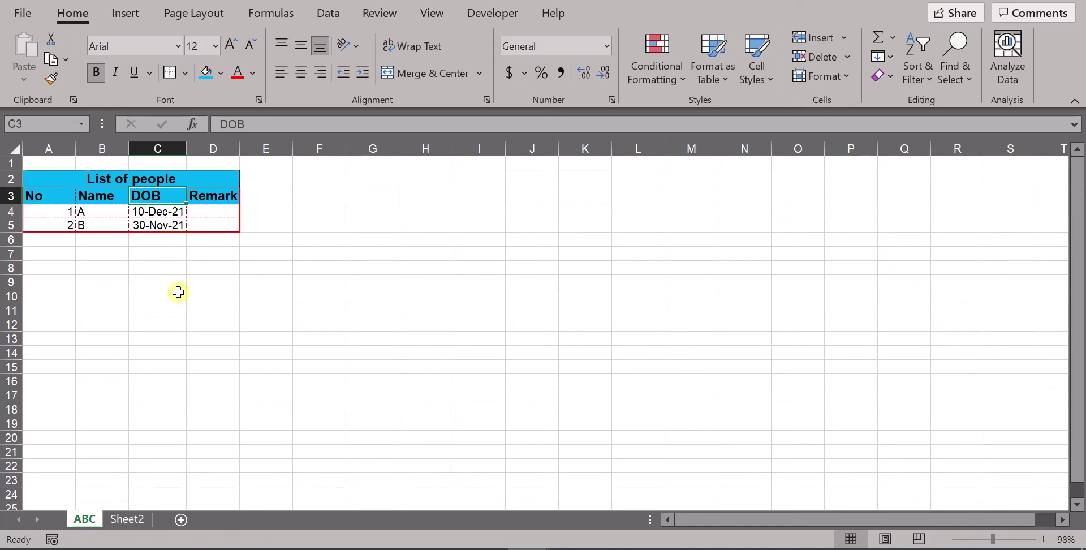
pyautogui.click(229, 268)
pyautogui.click(167, 183)
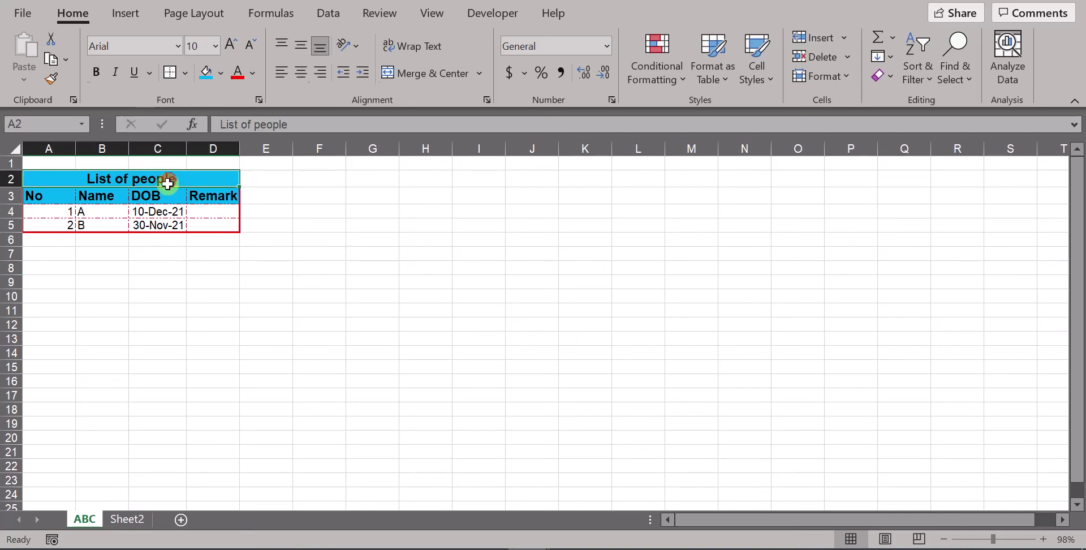
pyautogui.click(146, 266)
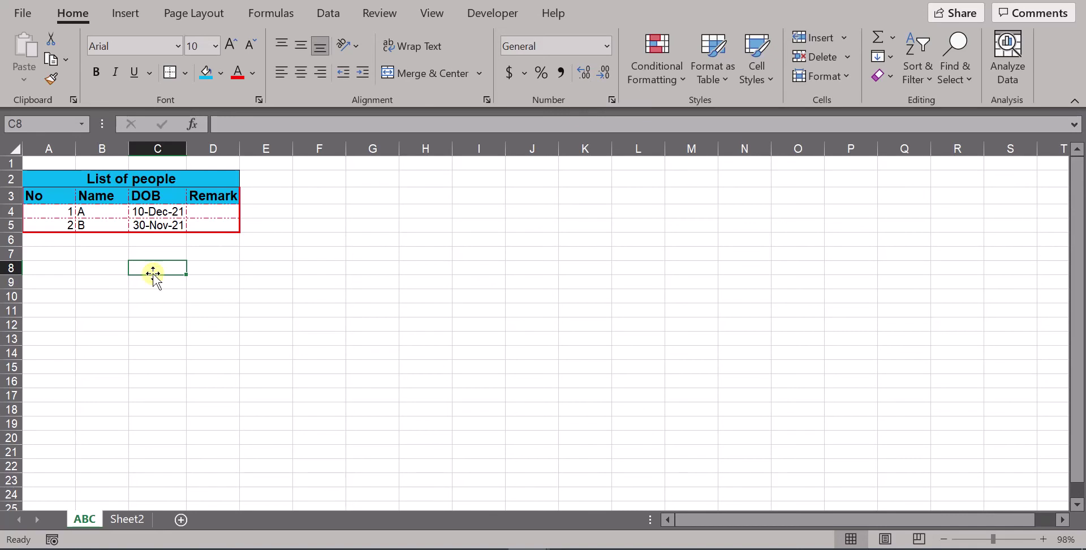
pyautogui.moveTo(154, 276); pyautogui.dragTo(104, 294)
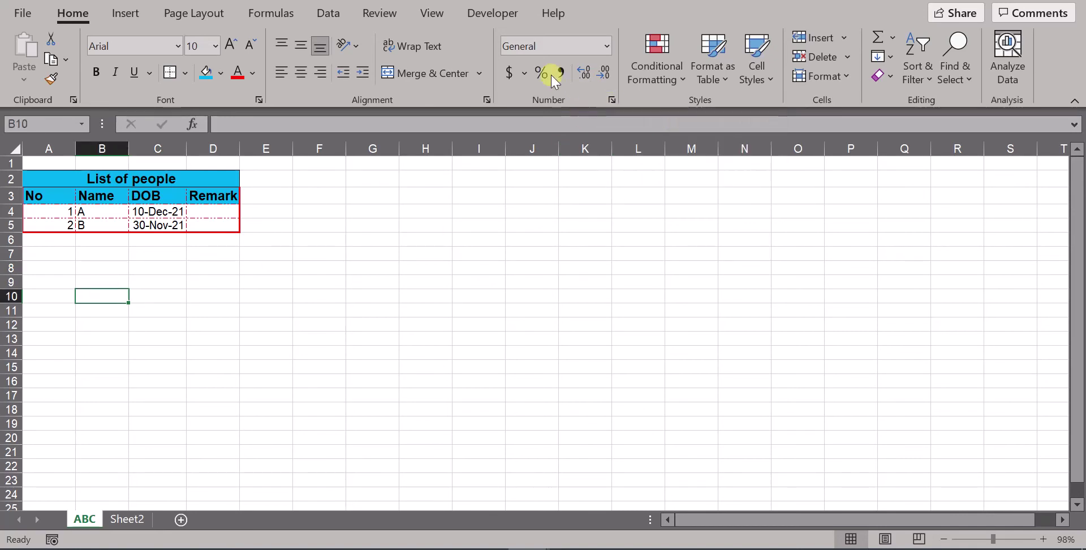
pyautogui.click(170, 280)
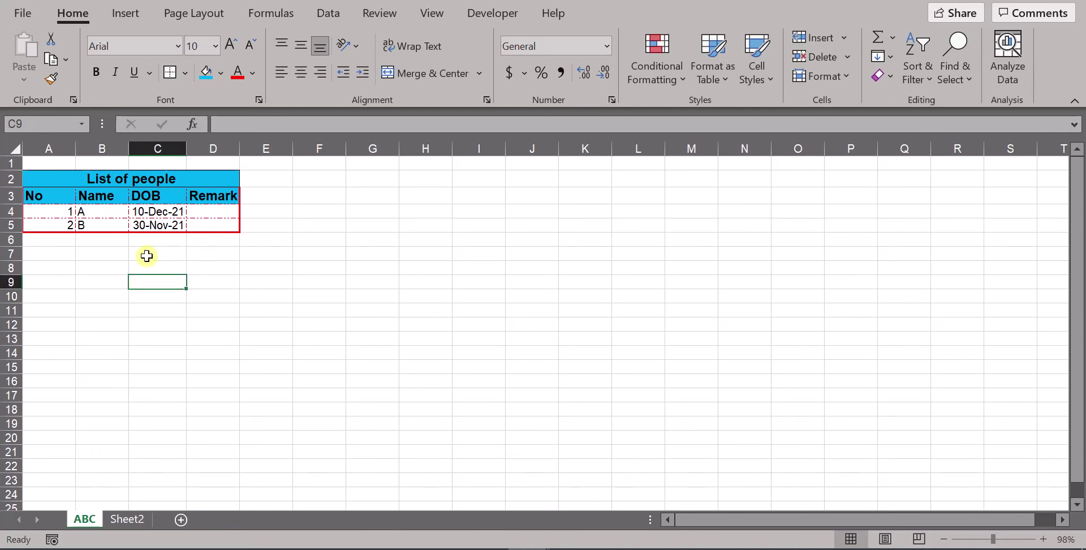
pyautogui.click(162, 222)
pyautogui.click(162, 210)
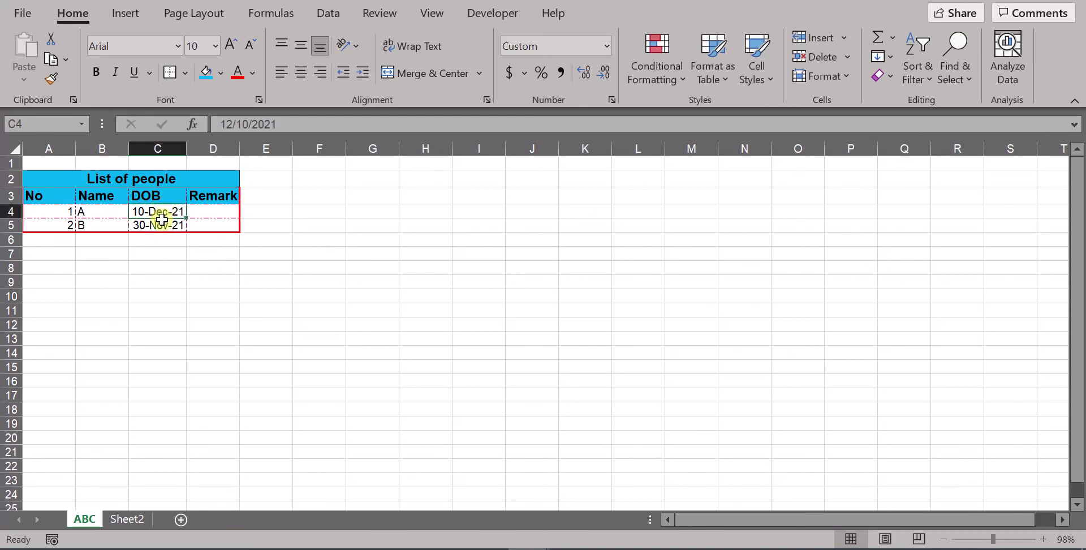
pyautogui.moveTo(162, 218); pyautogui.dragTo(163, 223)
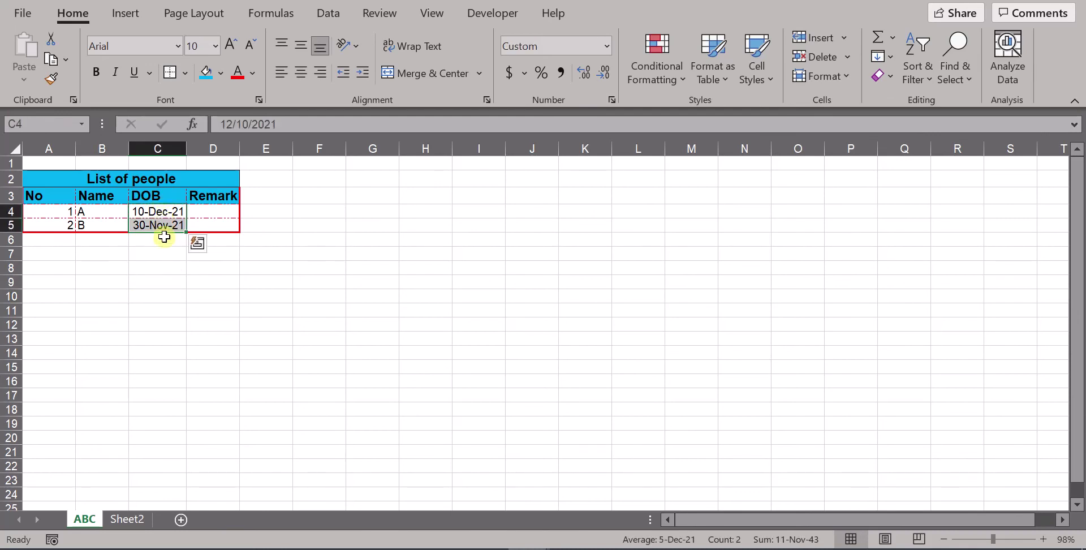
pyautogui.click(162, 240)
pyautogui.click(153, 283)
pyautogui.click(281, 210)
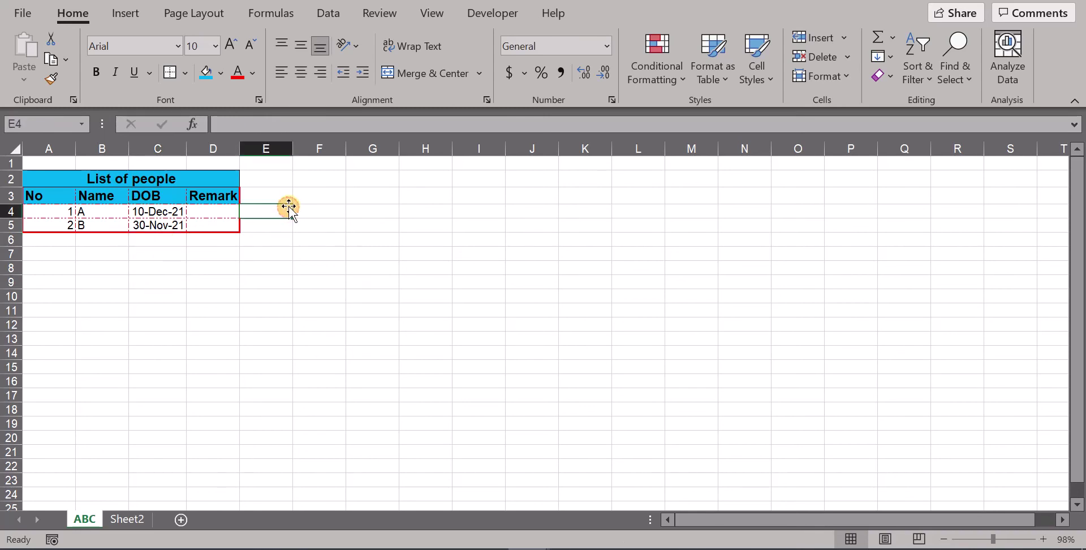
# Add a 'Currency' header in E3 with the amounts 20 and 30 in E4:E5
pyautogui.click(285, 190)
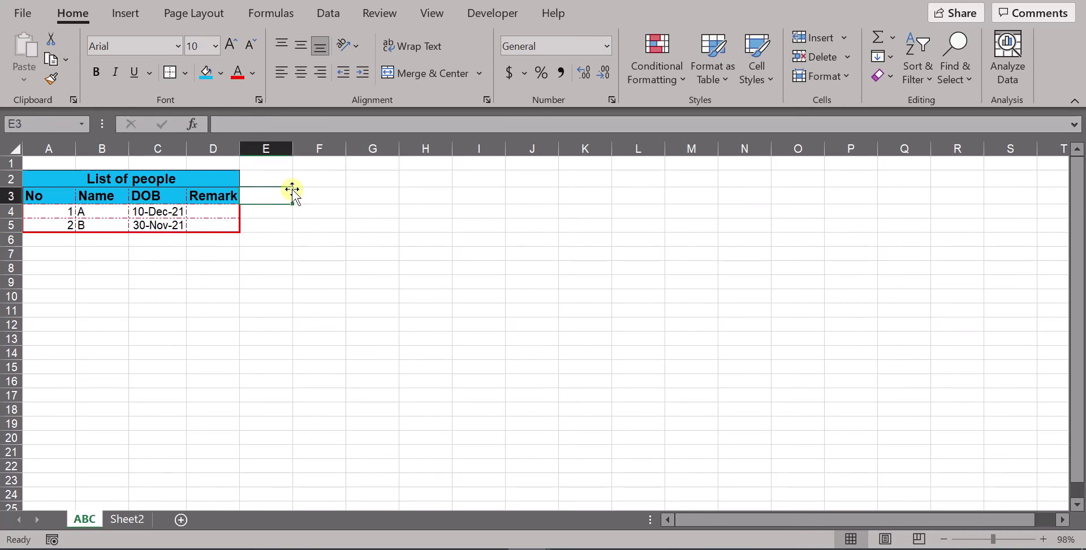
pyautogui.write('Currency')
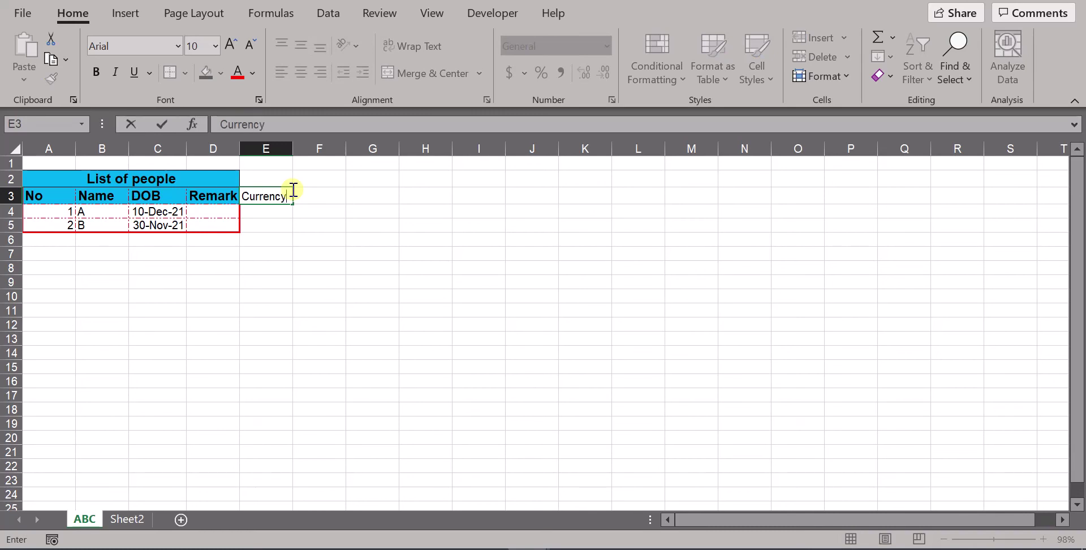
pyautogui.press('Return')
pyautogui.write('20')
pyautogui.press('Return')
pyautogui.write('39')
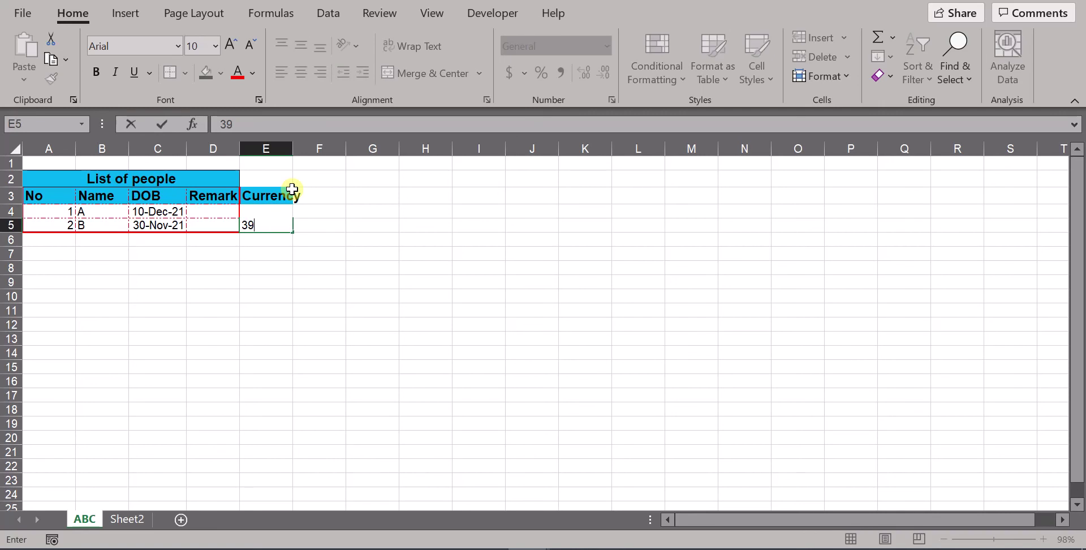
pyautogui.press('Return')
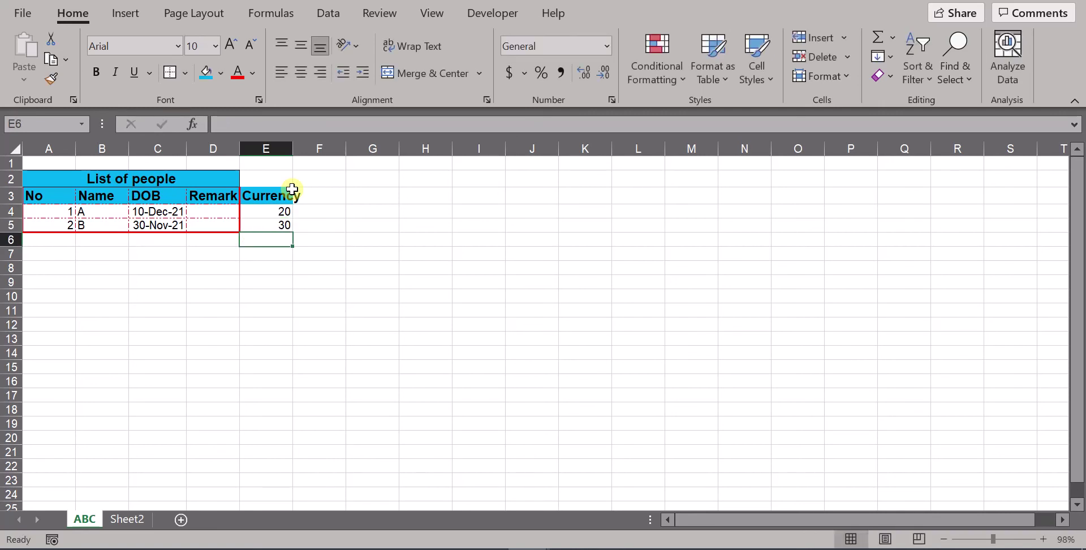
pyautogui.click(291, 228)
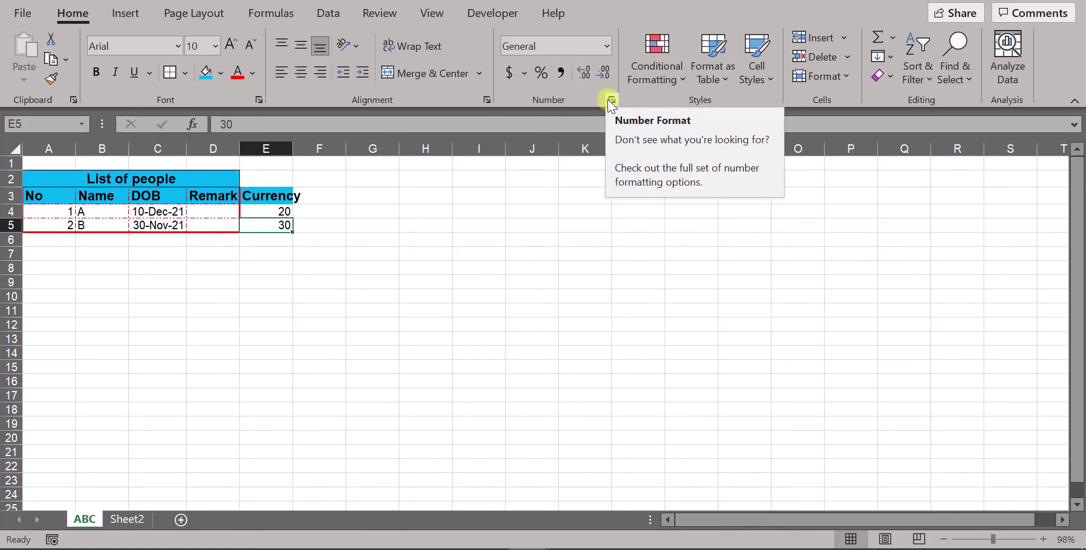
# Apply Euro accounting format to the amounts in E4:E5, replacing an initial dollar format
pyautogui.moveTo(267, 211); pyautogui.dragTo(283, 225)
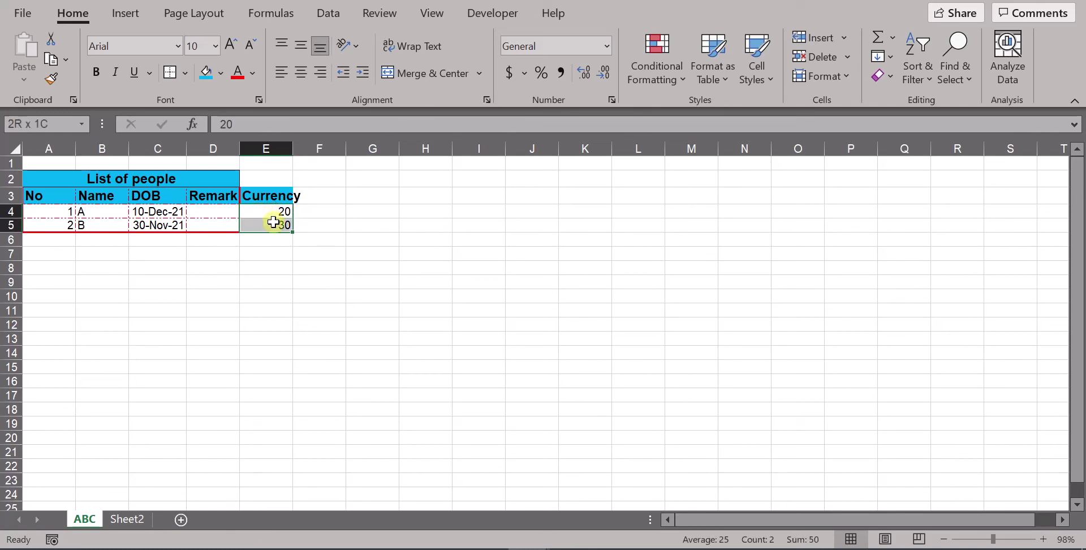
pyautogui.click(524, 73)
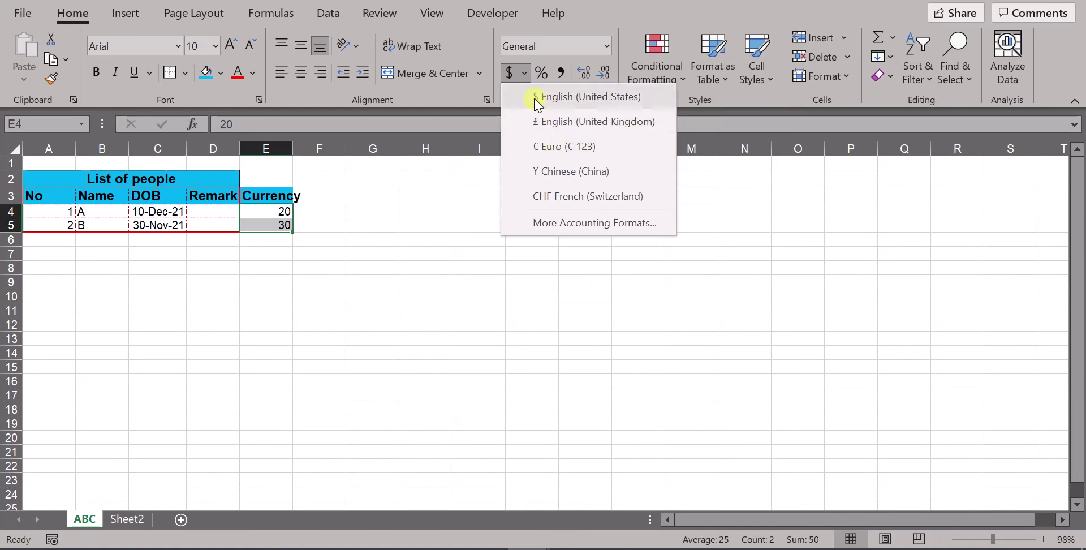
pyautogui.click(534, 97)
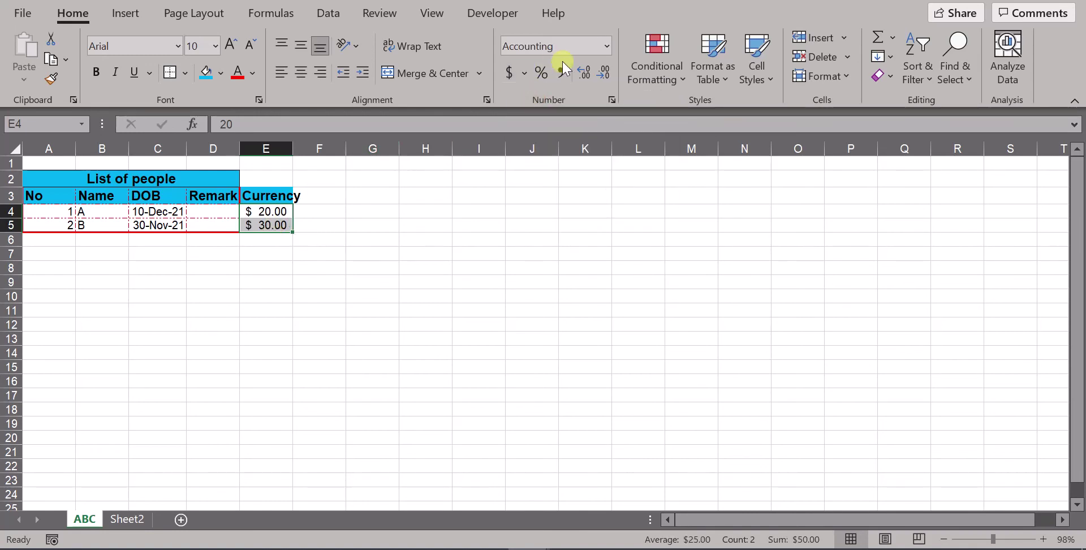
pyautogui.click(523, 72)
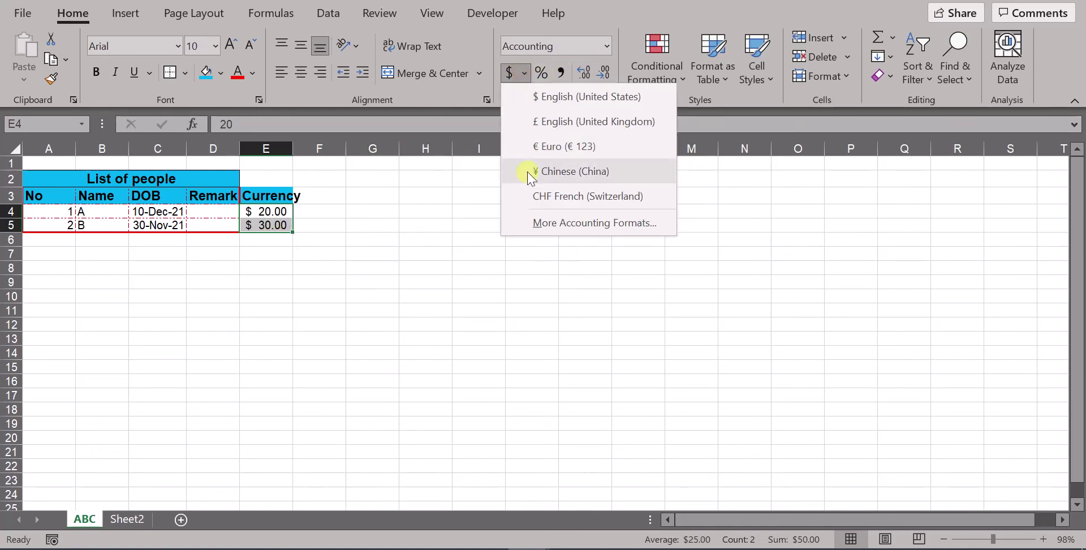
pyautogui.click(532, 143)
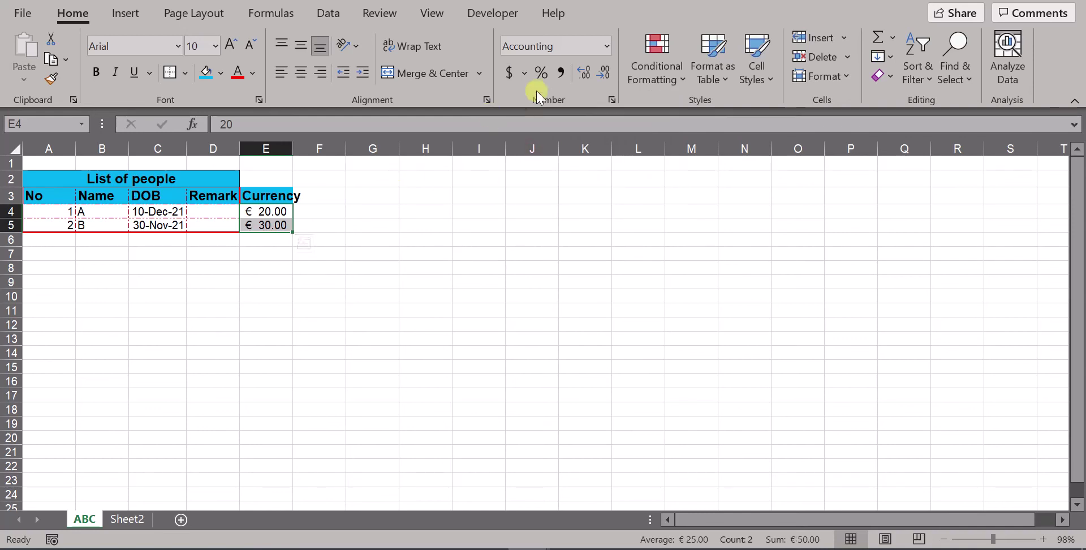
pyautogui.click(523, 74)
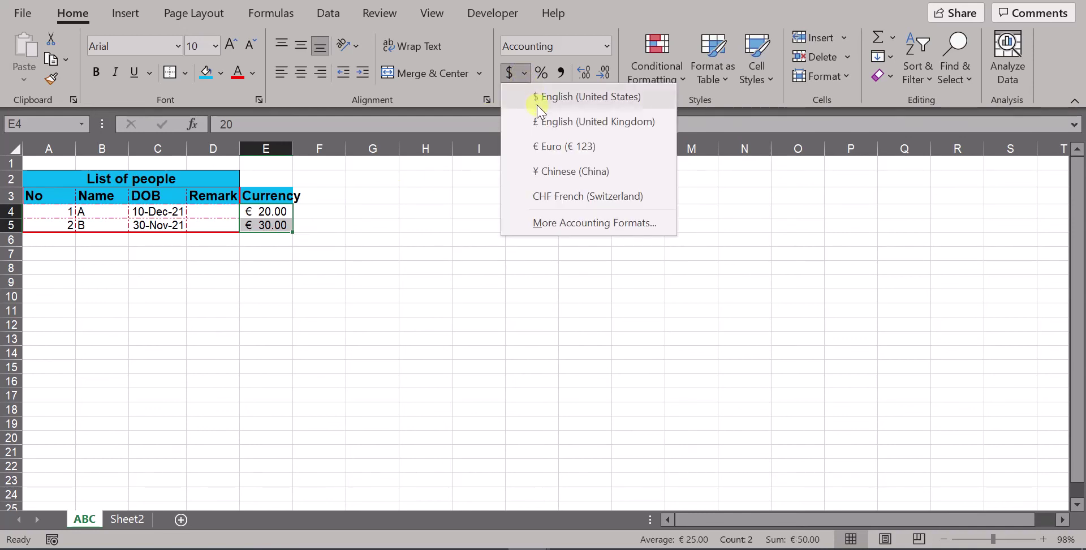
pyautogui.click(687, 10)
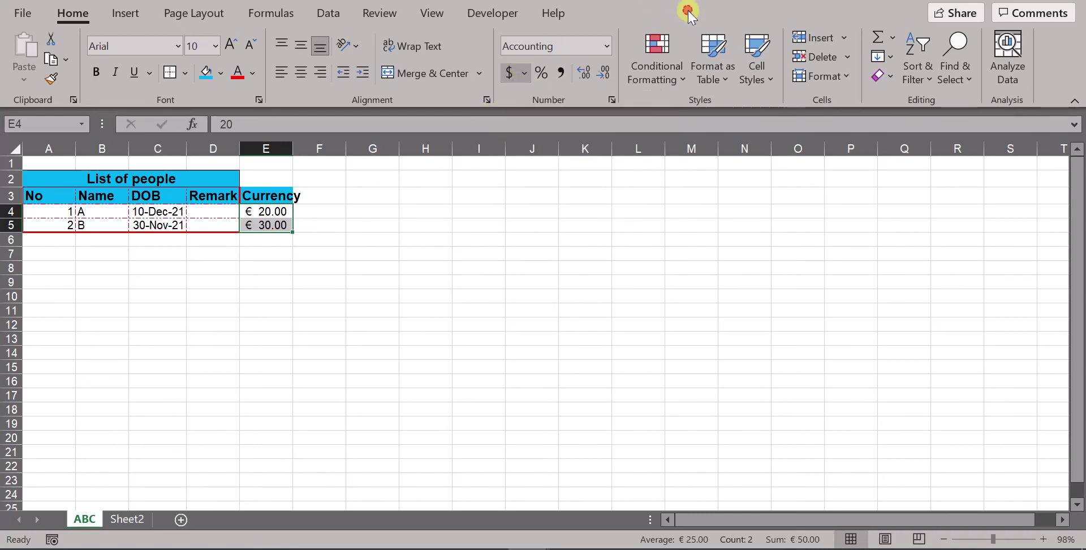
# Remove decimal places so the amounts read € 20 and € 30, then close Format Cells unchanged
pyautogui.click(272, 226)
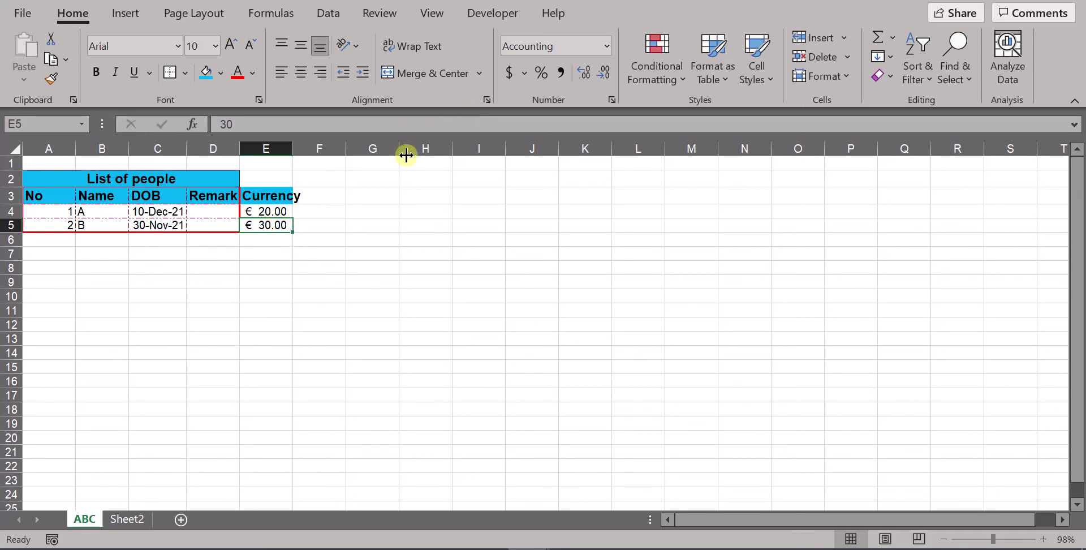
pyautogui.moveTo(277, 211); pyautogui.dragTo(280, 225)
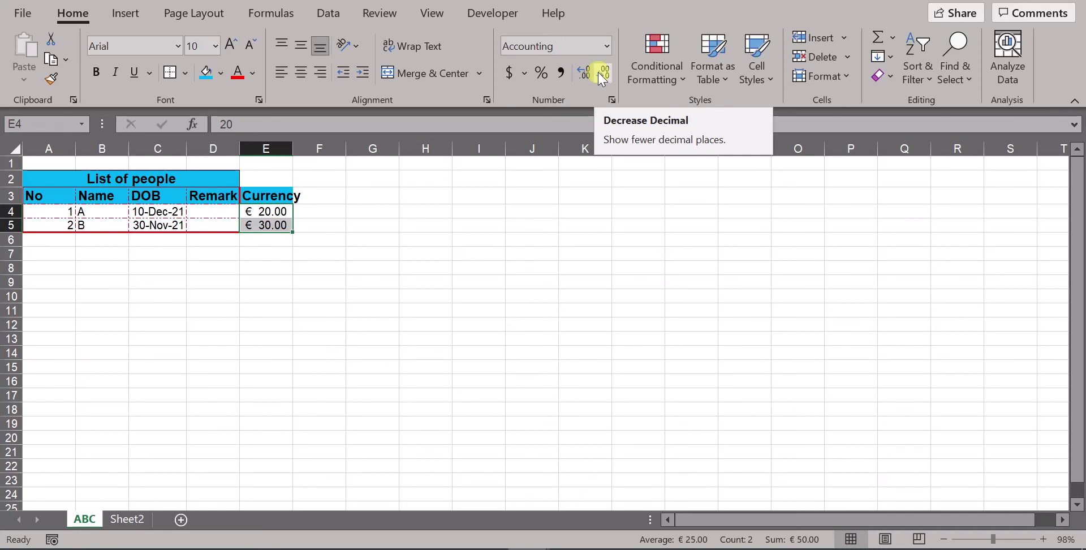
pyautogui.click(603, 79)
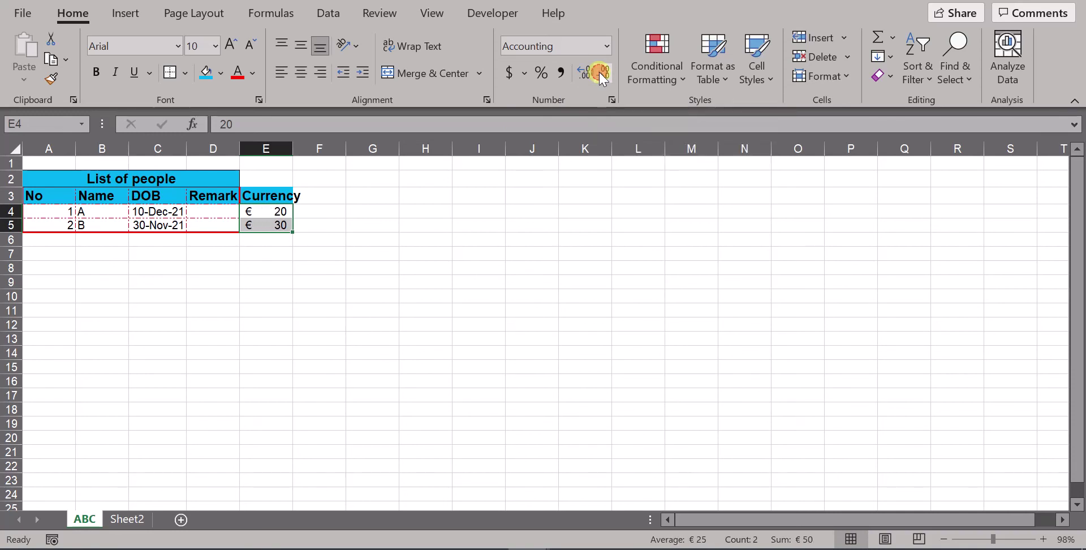
pyautogui.click(252, 249)
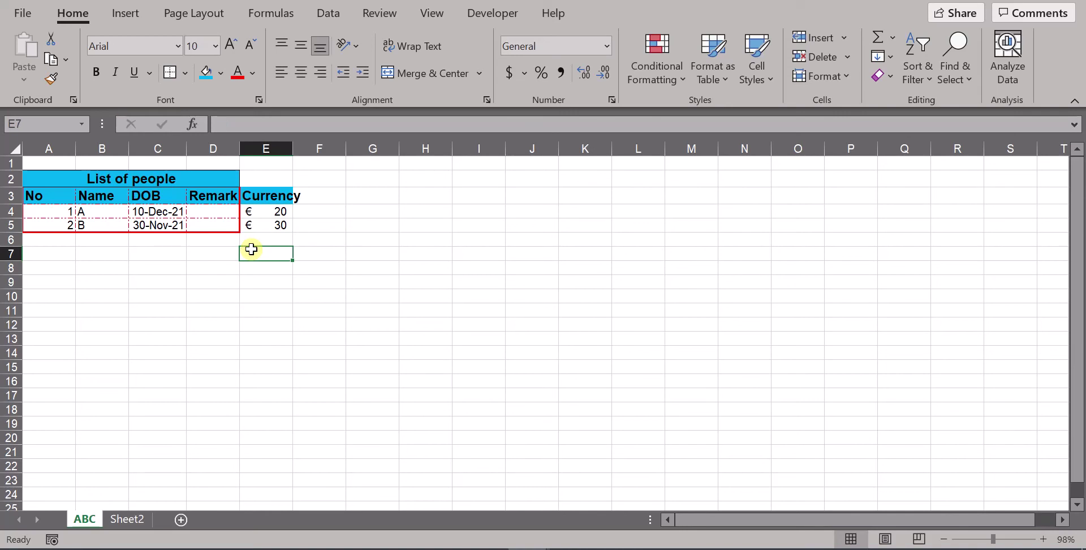
pyautogui.click(273, 225)
pyautogui.click(275, 210)
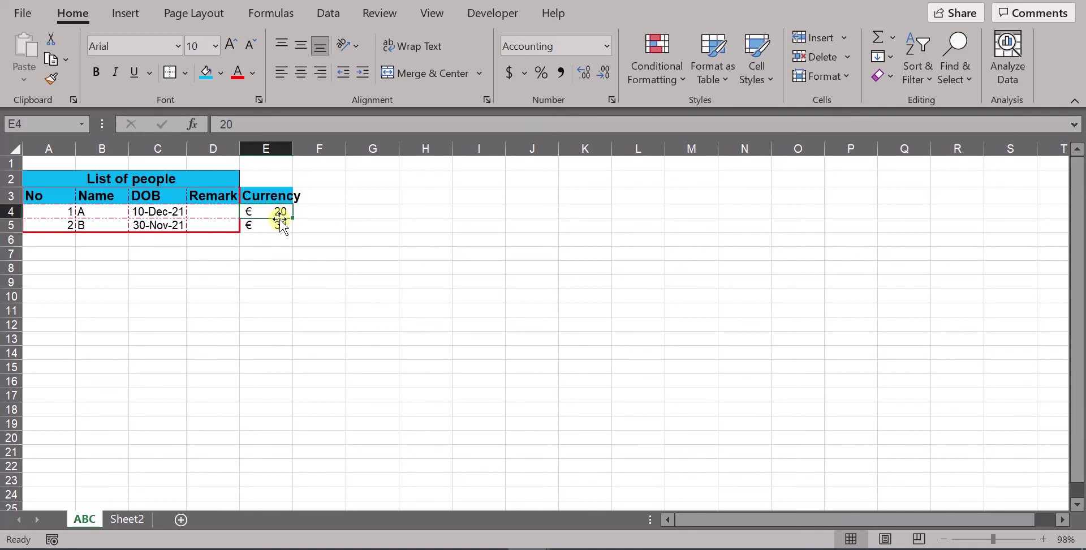
pyautogui.click(611, 100)
pyautogui.moveTo(534, 35); pyautogui.dragTo(687, 37)
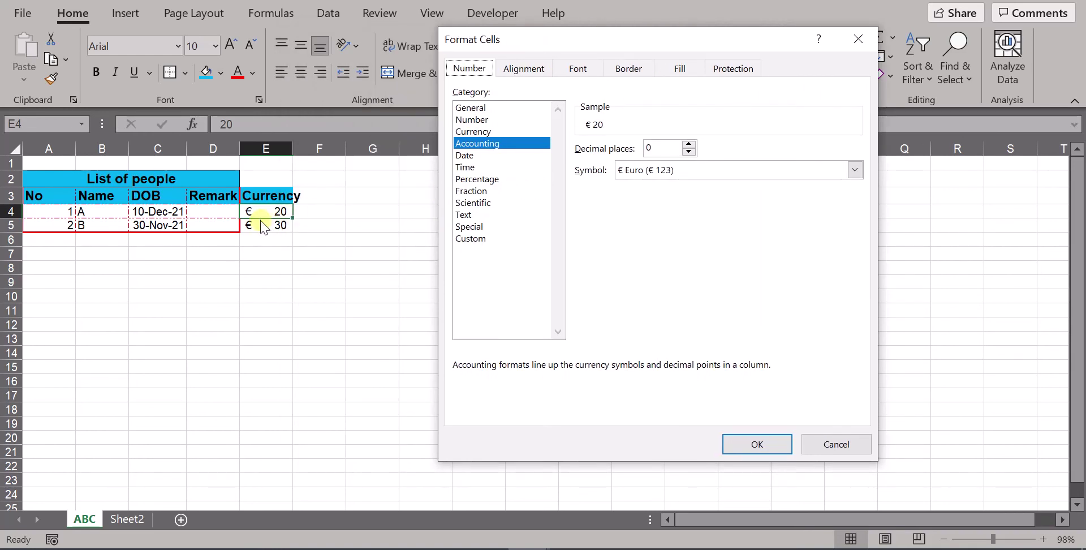
pyautogui.click(807, 443)
# Apply the m/d/yyyy date format to the first DOB date in C4
pyautogui.click(148, 211)
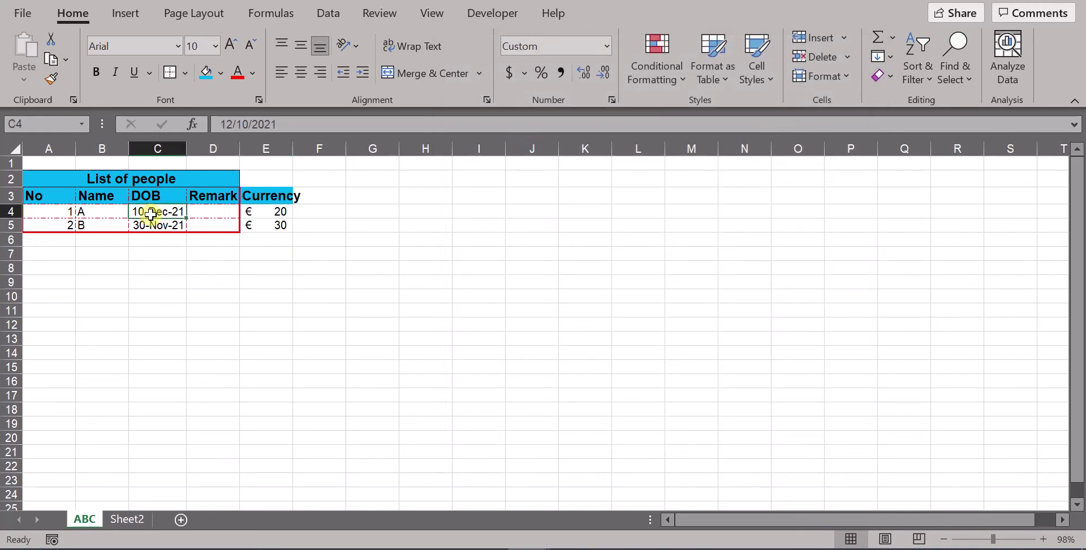
pyautogui.click(607, 101)
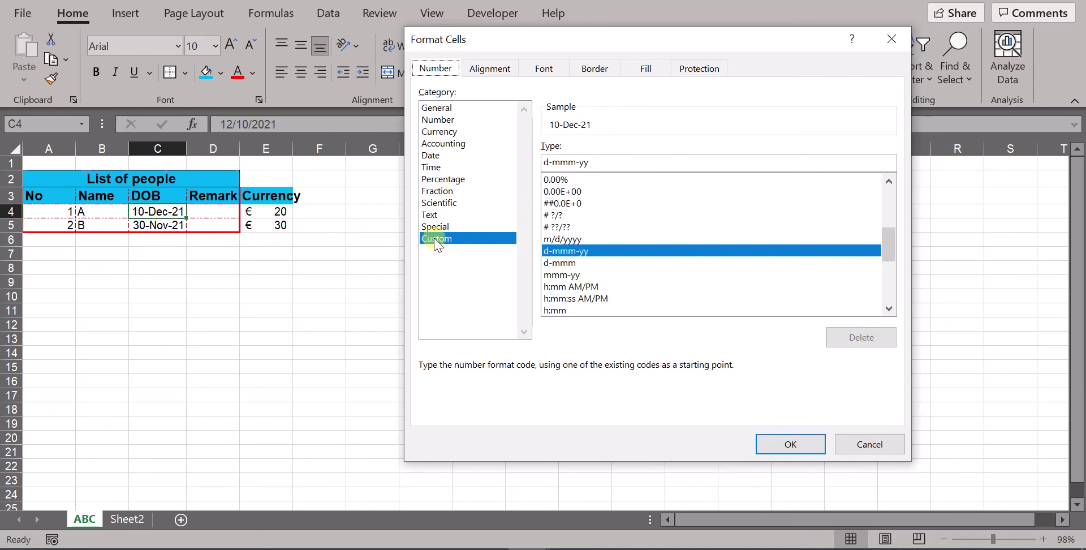
pyautogui.click(588, 239)
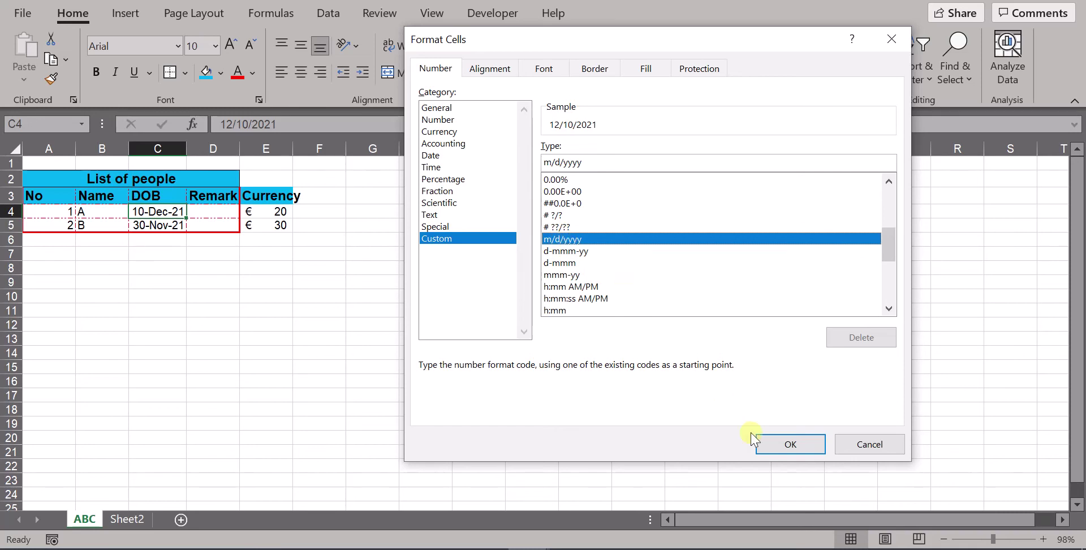
pyautogui.click(780, 445)
# Preview C4 in month/day, Time, Accounting, General, Number and Currency formats
pyautogui.click(165, 225)
pyautogui.click(167, 210)
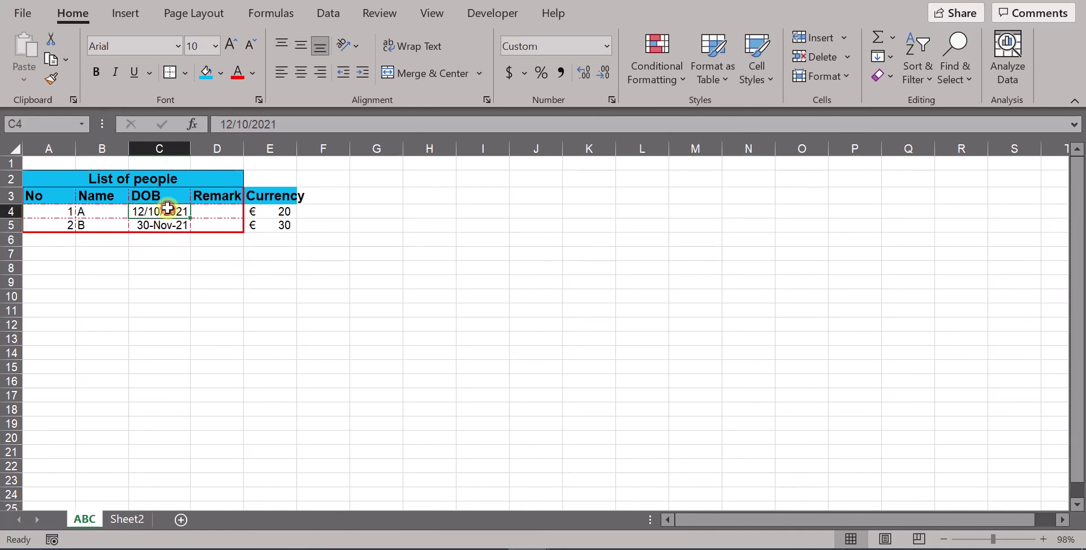
pyautogui.click(612, 99)
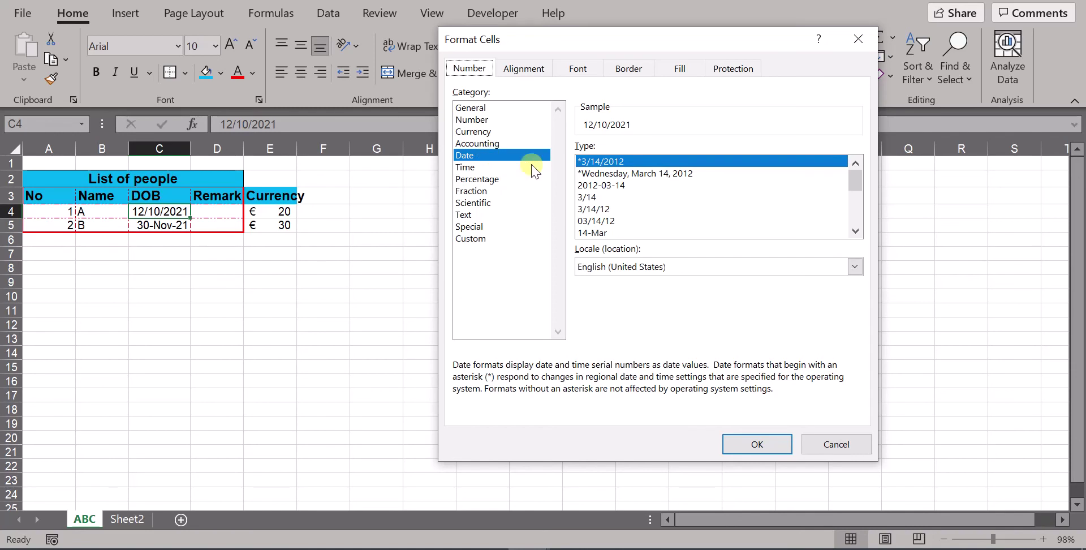
pyautogui.click(616, 195)
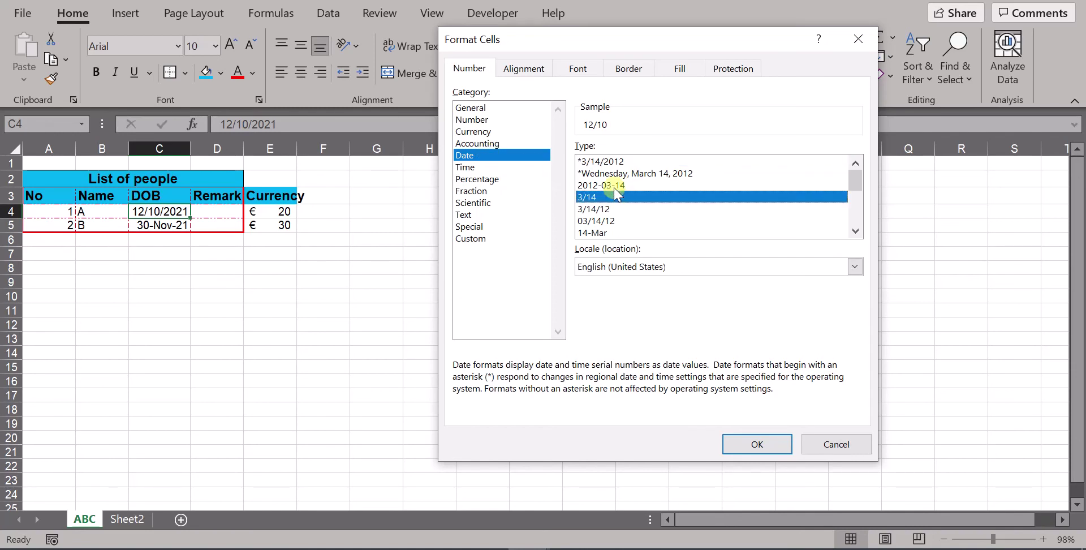
pyautogui.click(481, 166)
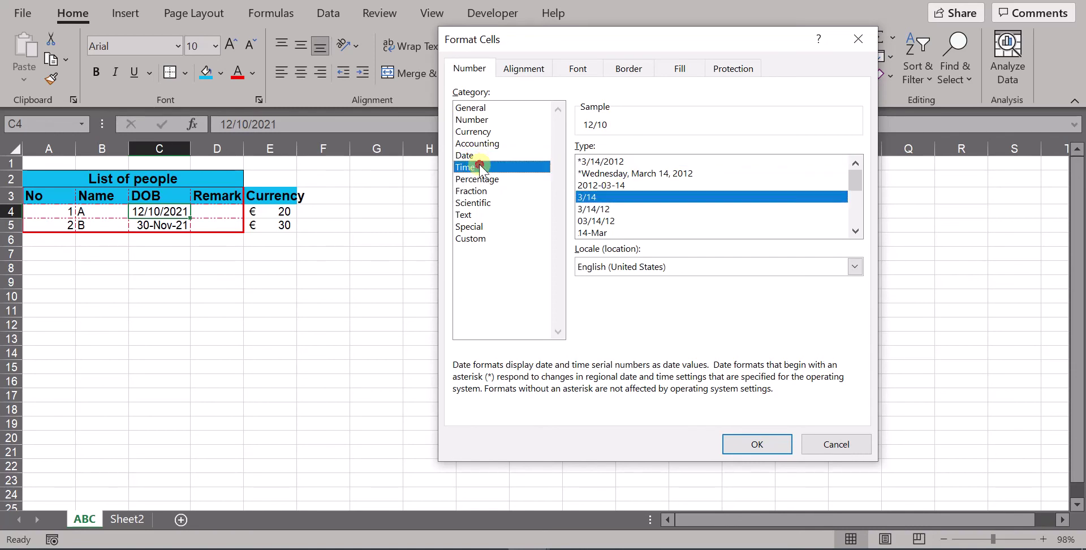
pyautogui.click(505, 144)
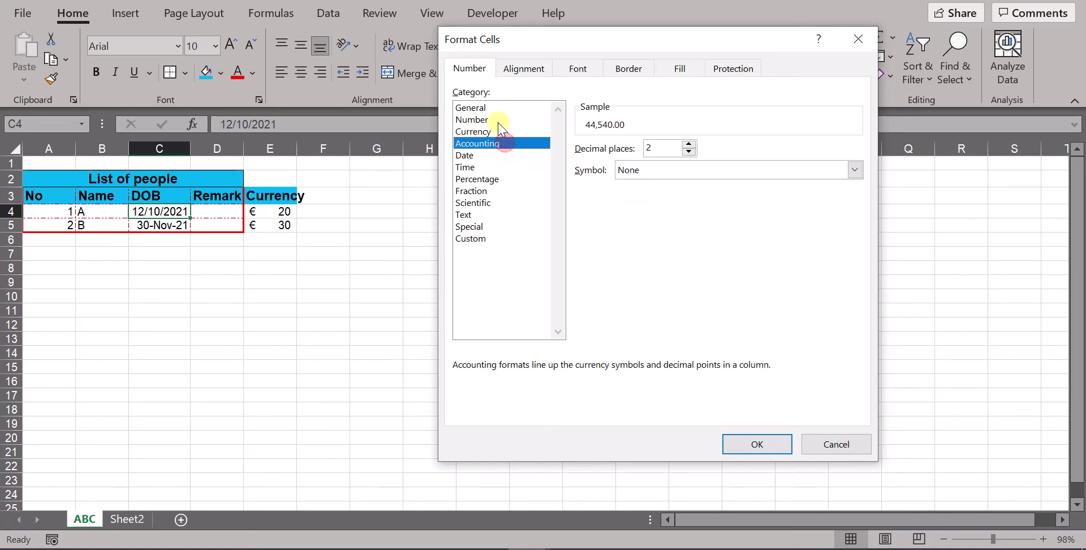
pyautogui.click(493, 109)
pyautogui.click(496, 120)
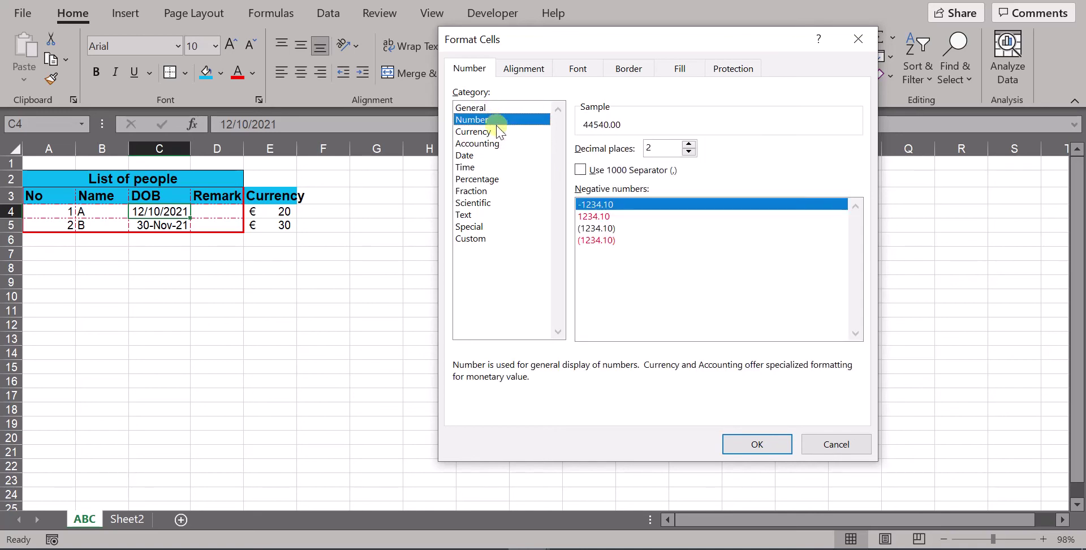
pyautogui.click(498, 130)
# Preview Percentage, Fraction, Scientific and Text formats, then apply the Custom @ format to C4
pyautogui.click(501, 144)
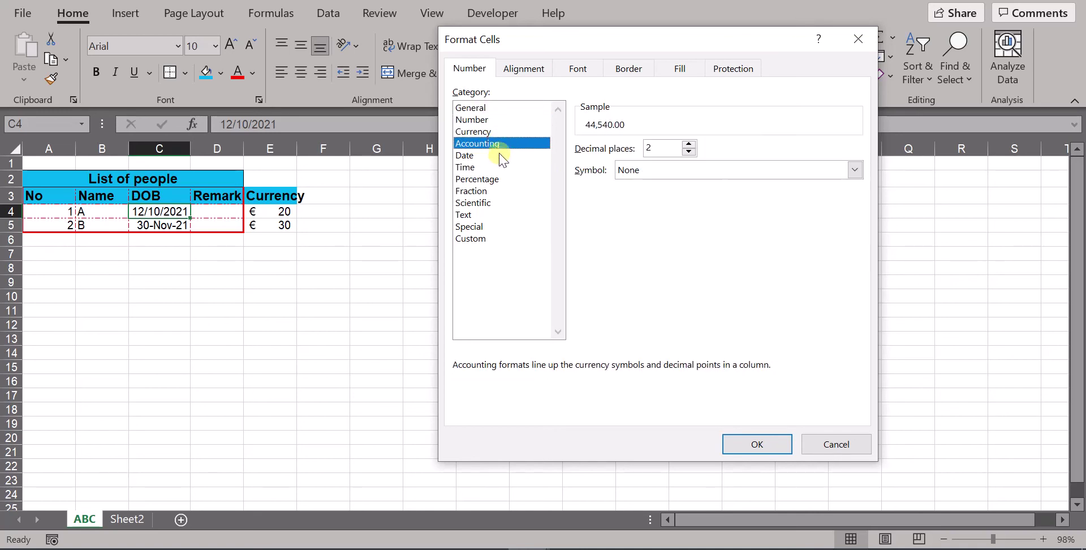
pyautogui.click(500, 155)
pyautogui.click(504, 191)
pyautogui.click(502, 179)
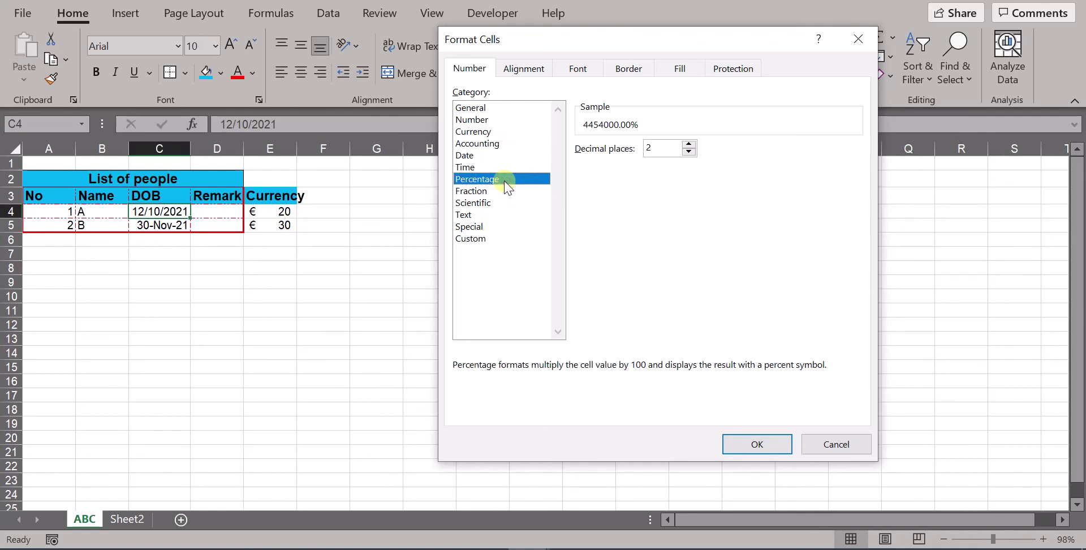
pyautogui.click(508, 192)
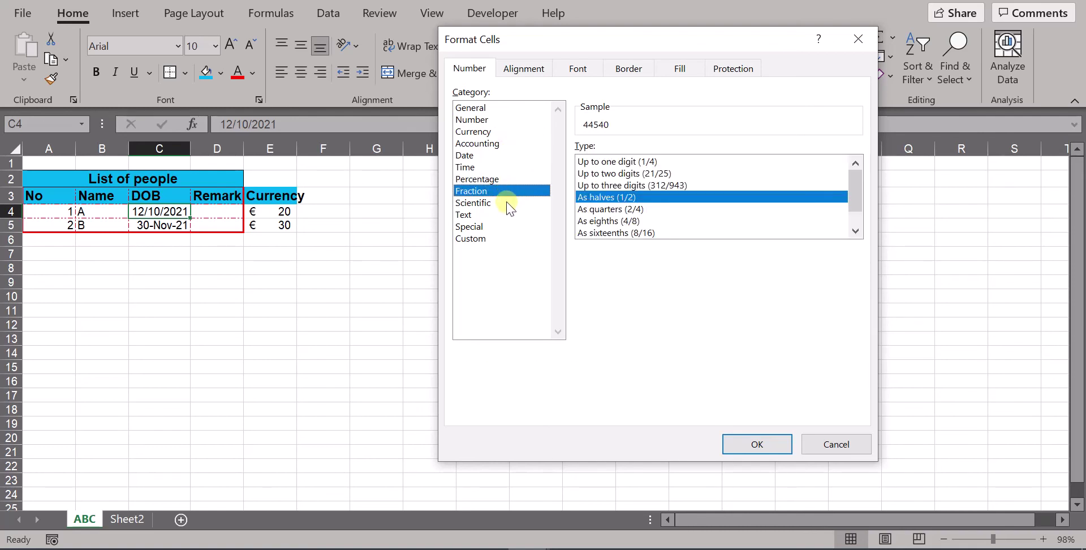
pyautogui.click(506, 204)
pyautogui.click(506, 215)
pyautogui.click(506, 238)
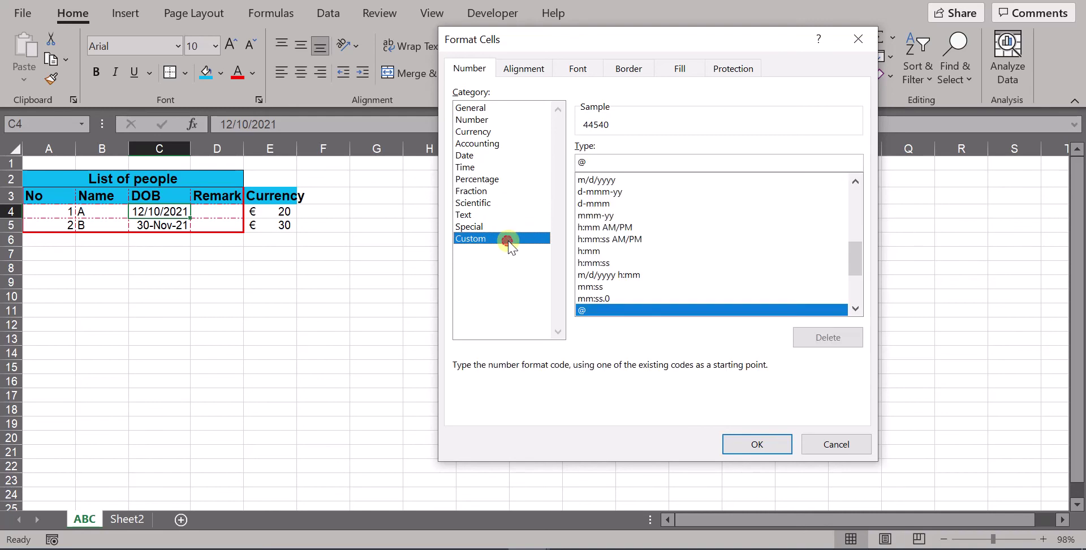
pyautogui.click(764, 445)
# Choose Long Date from the Number Format list for cell C4
pyautogui.click(253, 265)
pyautogui.click(171, 213)
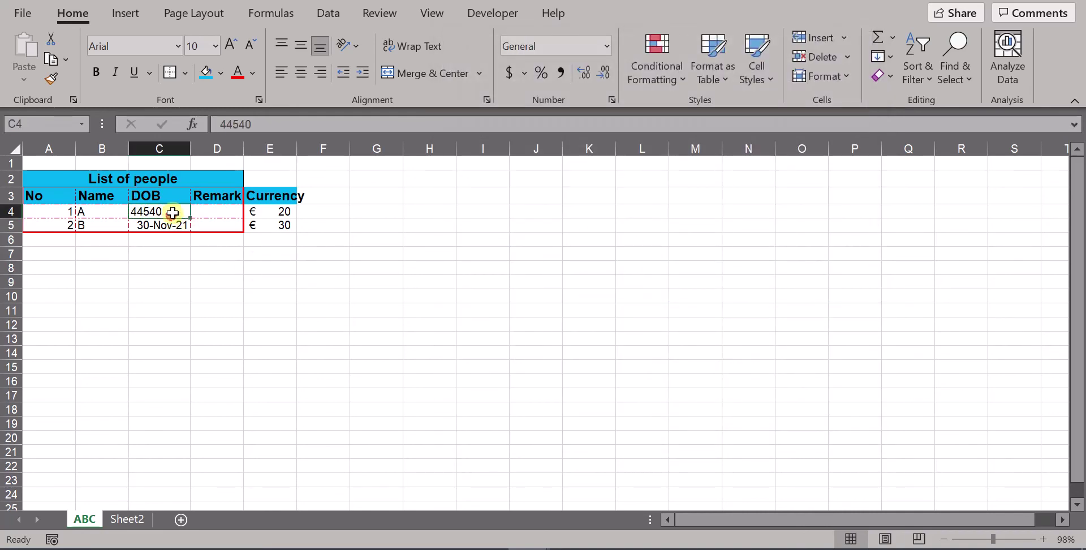
pyautogui.click(605, 48)
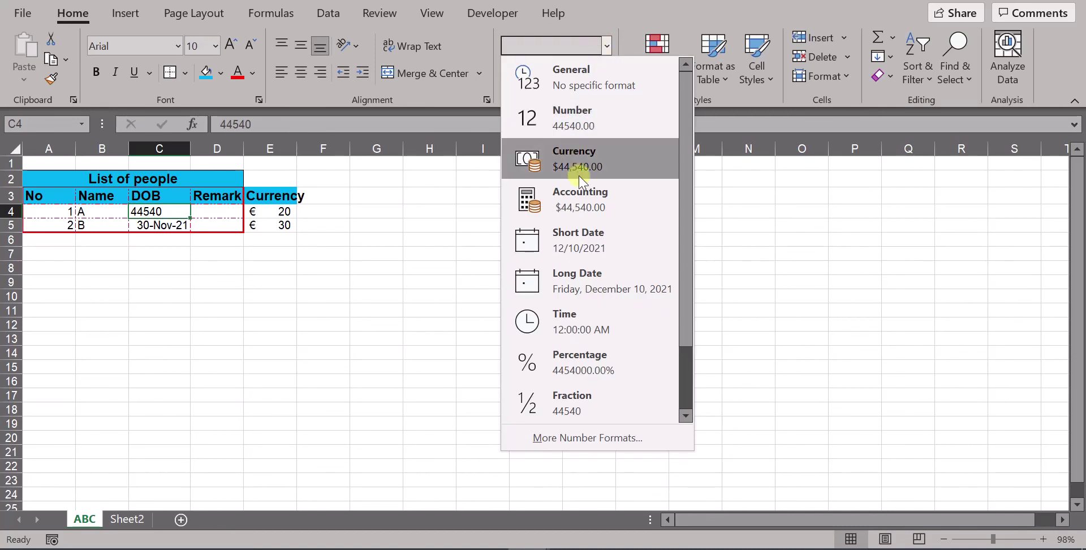
pyautogui.click(591, 280)
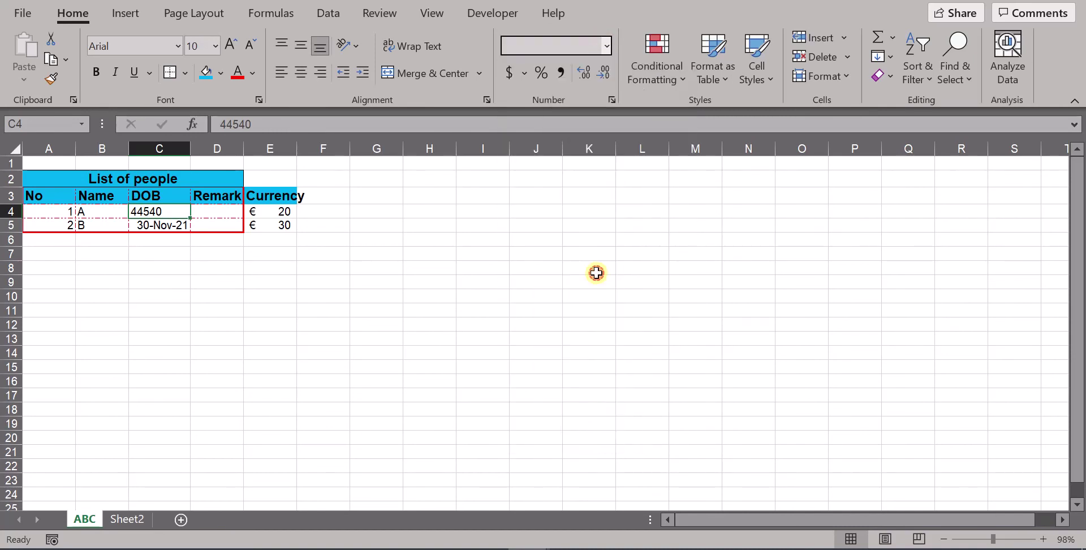
# Reformat C4 with the *3/14/2012 short date type so it reads 12/10/2021
pyautogui.click(609, 99)
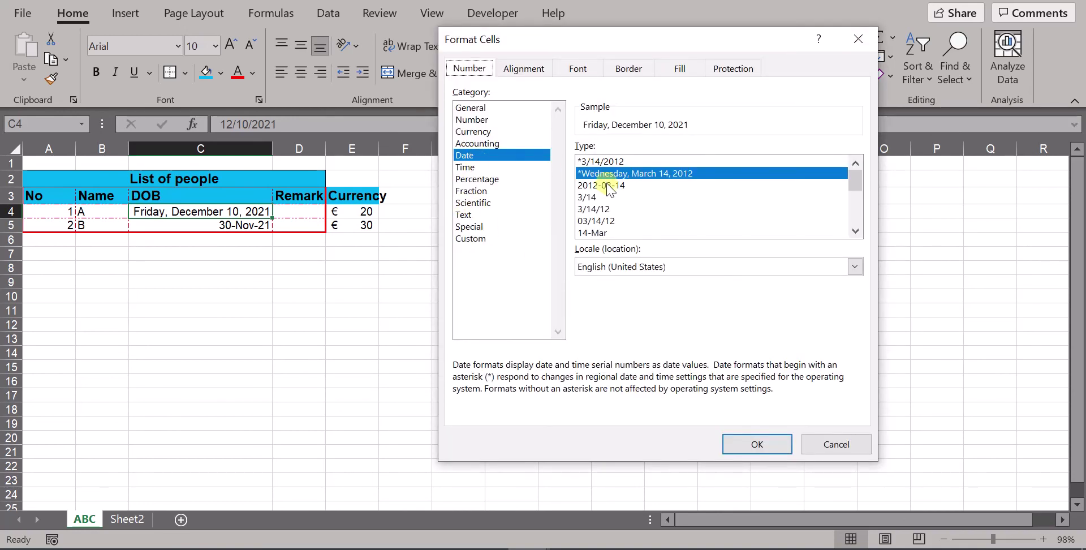
pyautogui.click(626, 162)
pyautogui.click(767, 449)
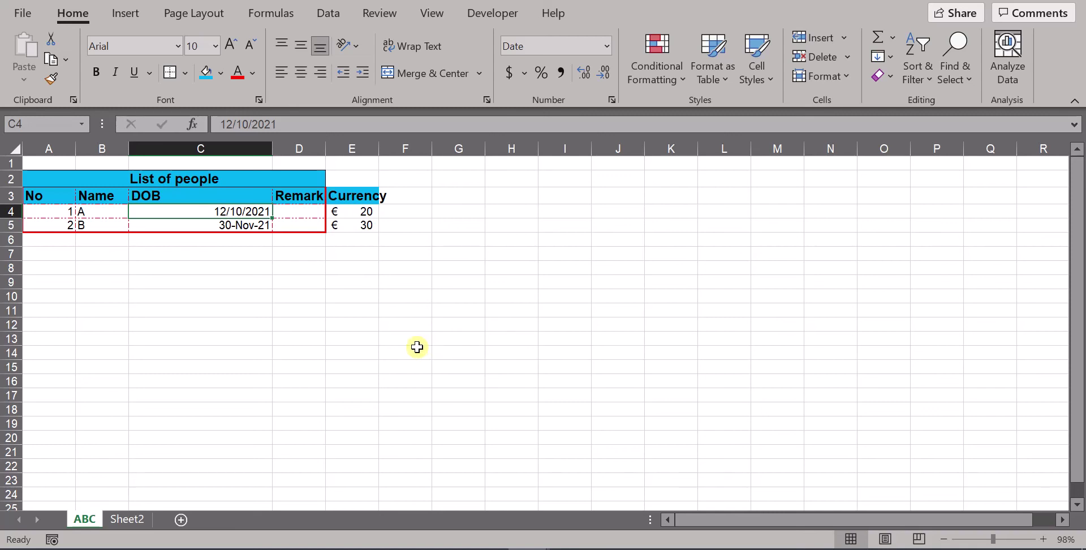
pyautogui.click(407, 355)
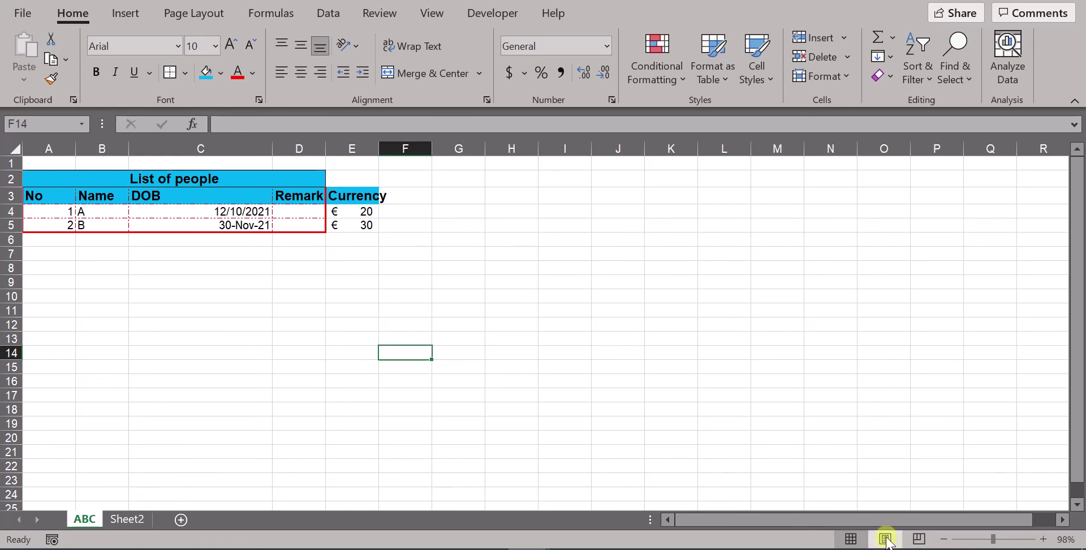
# Switch the ABC sheet to Page Layout view and scroll through the pages
pyautogui.click(886, 539)
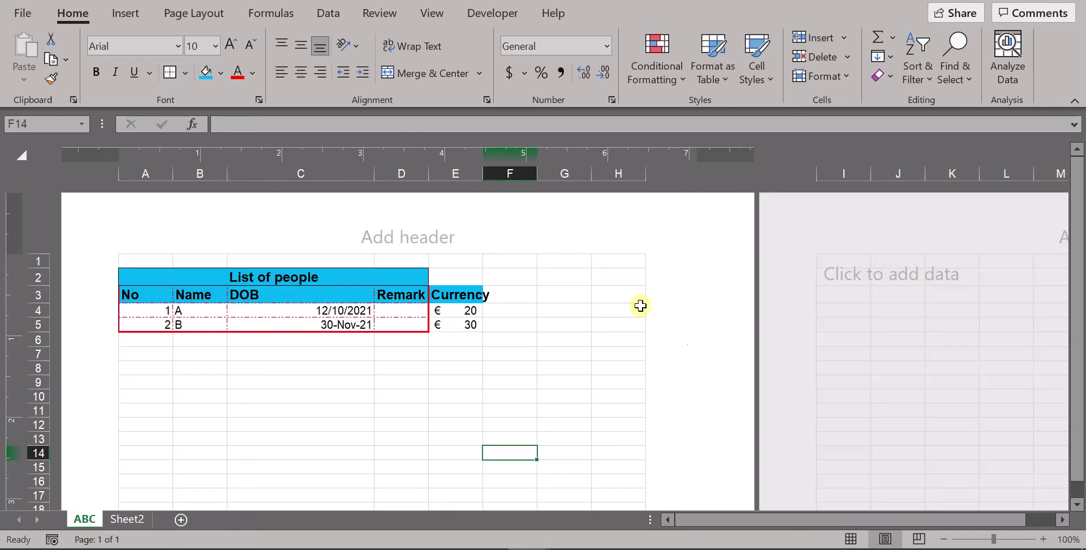
pyautogui.scroll(-3, 639, 306)
pyautogui.scroll(3, 634, 319)
pyautogui.scroll(-1, 634, 318)
pyautogui.scroll(-5, 594, 312)
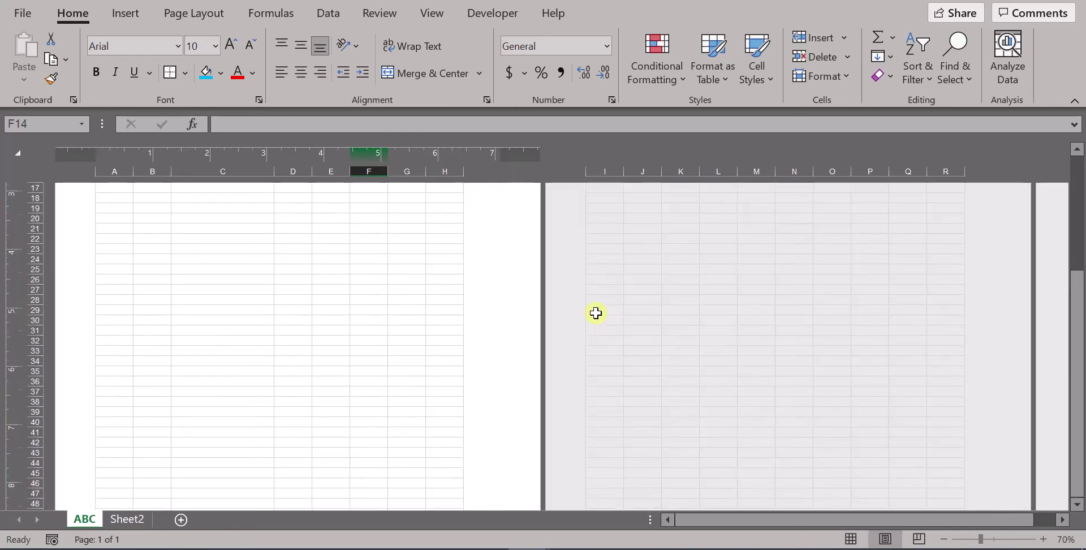
pyautogui.scroll(-5, 594, 312)
pyautogui.scroll(-3, 594, 313)
pyautogui.scroll(10, 517, 310)
pyautogui.scroll(3, 509, 305)
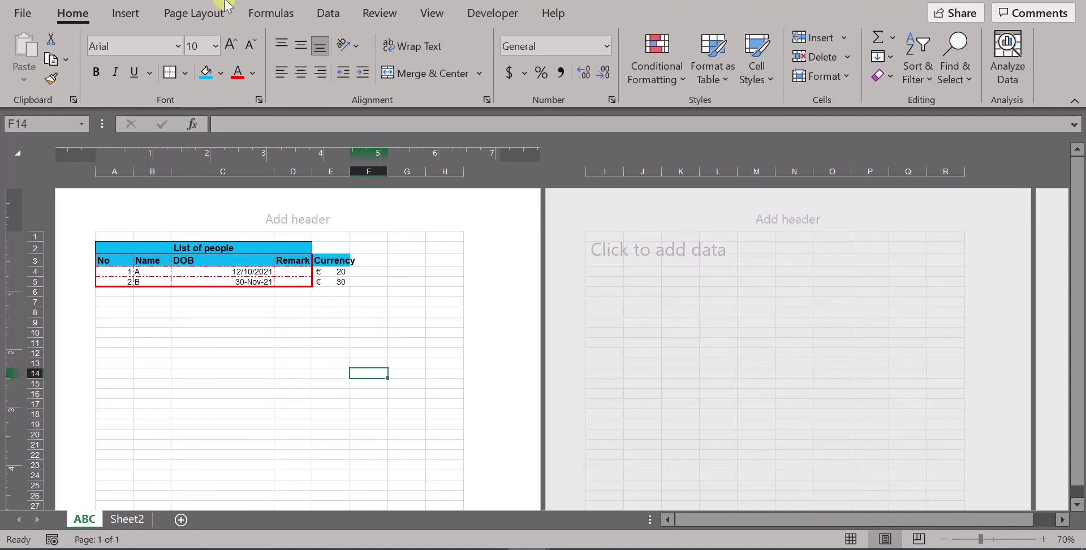
# Review the margin presets and try landscape, keeping the page in portrait orientation
pyautogui.click(195, 13)
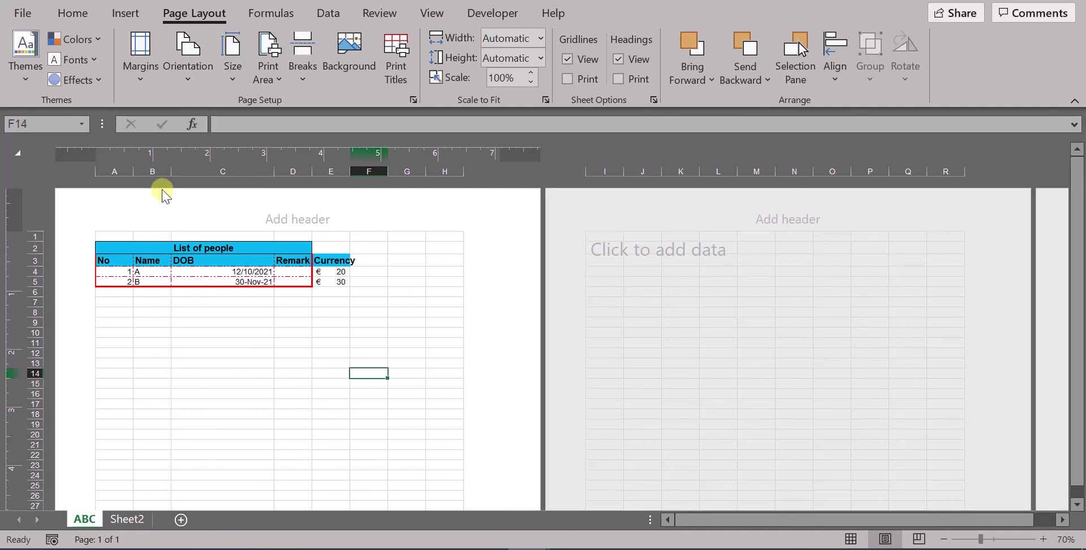
pyautogui.click(139, 85)
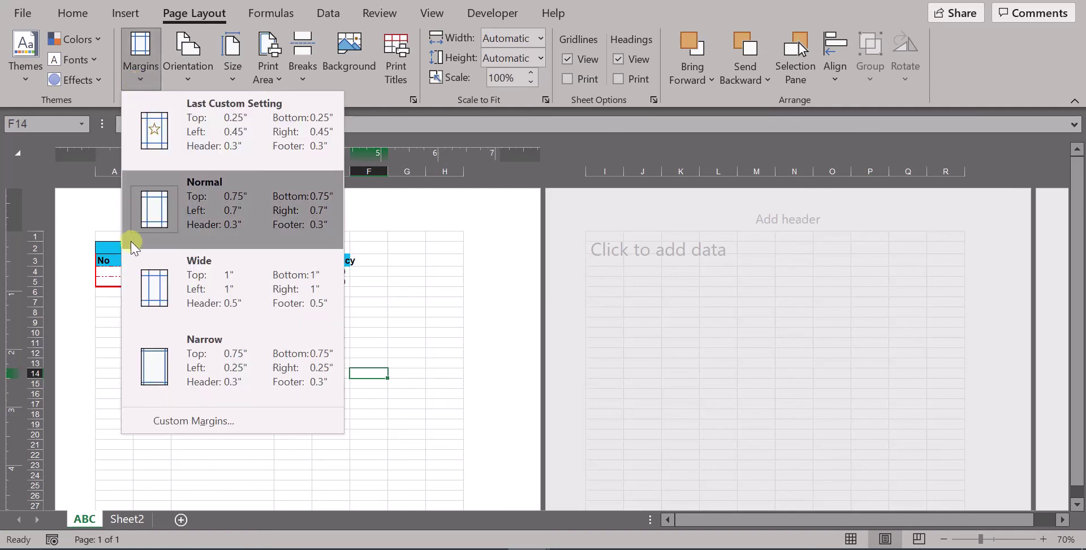
pyautogui.click(140, 57)
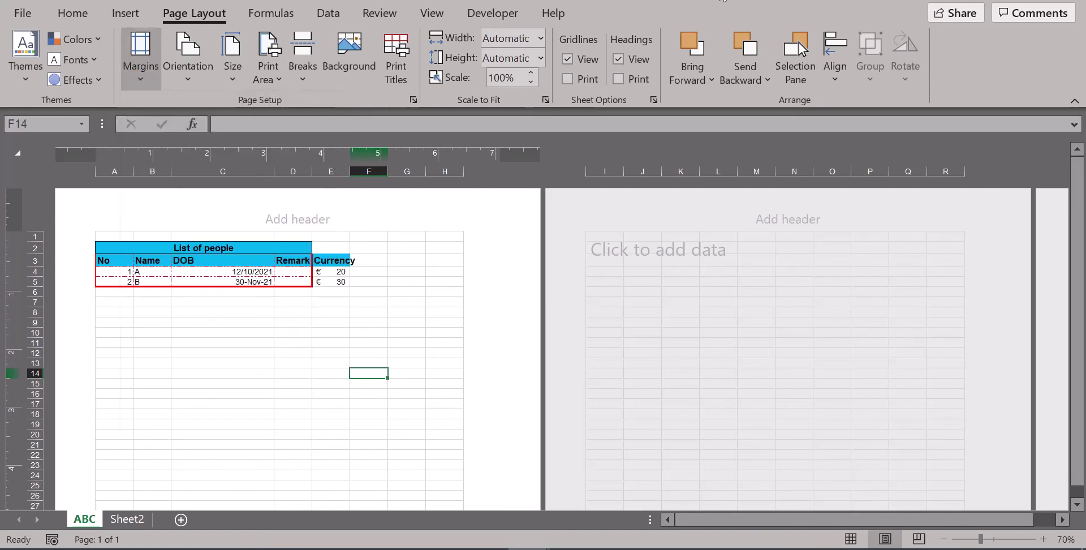
pyautogui.click(202, 74)
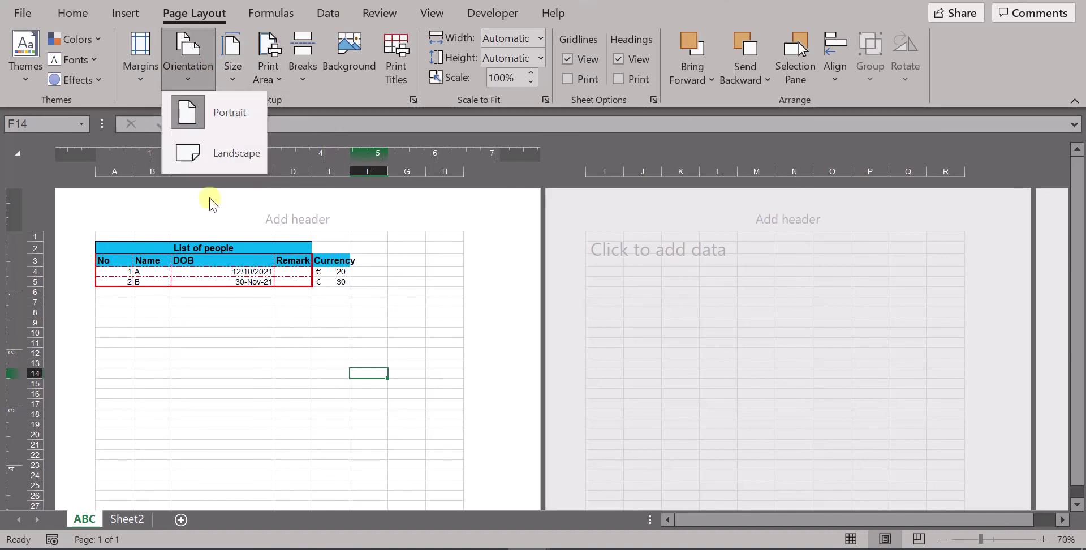
pyautogui.click(210, 156)
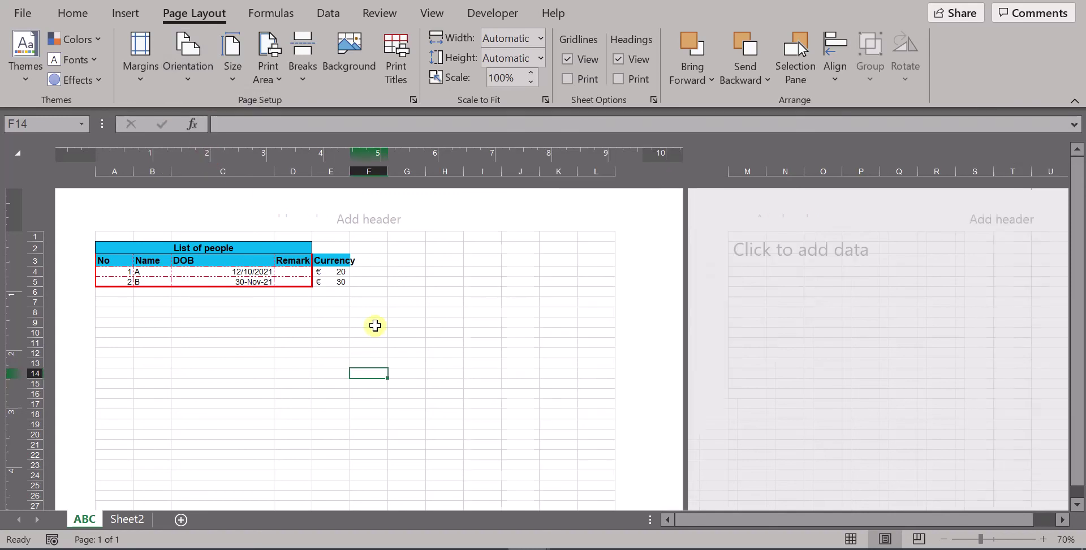
pyautogui.scroll(-5, 266, 242)
pyautogui.click(187, 61)
pyautogui.click(199, 114)
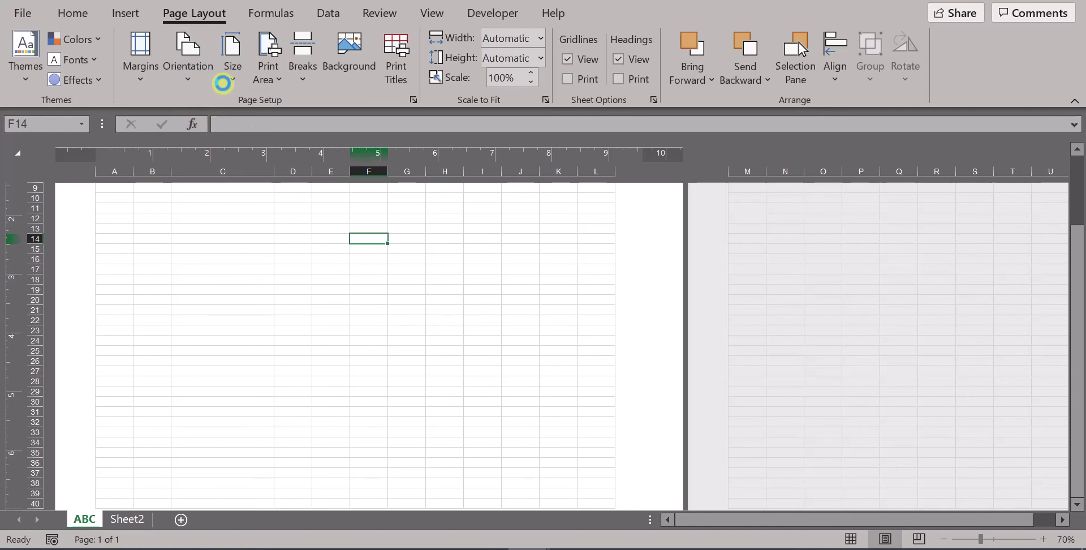
# Set the paper size to A4 and check the page break options without inserting one
pyautogui.click(230, 80)
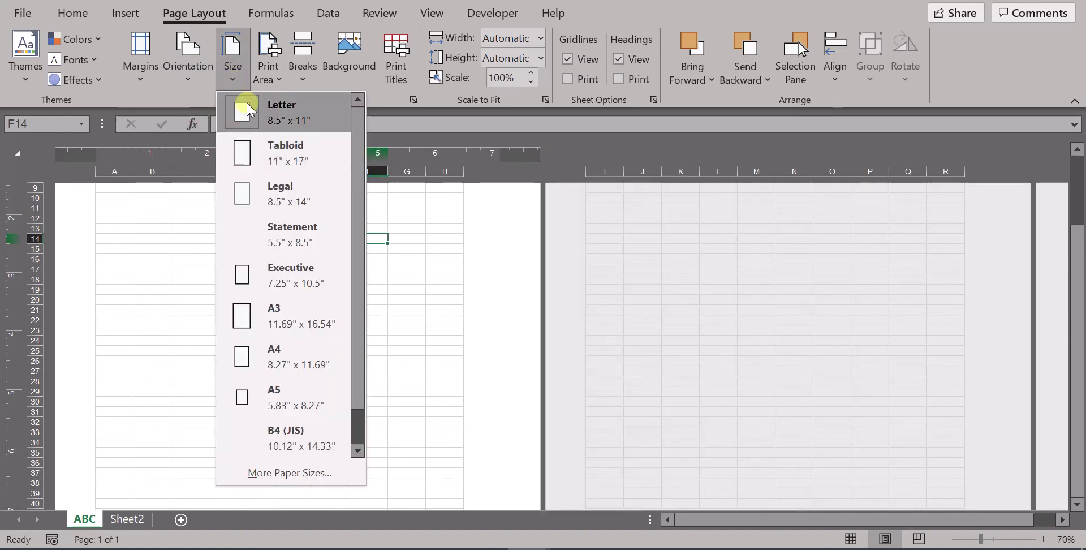
pyautogui.click(270, 341)
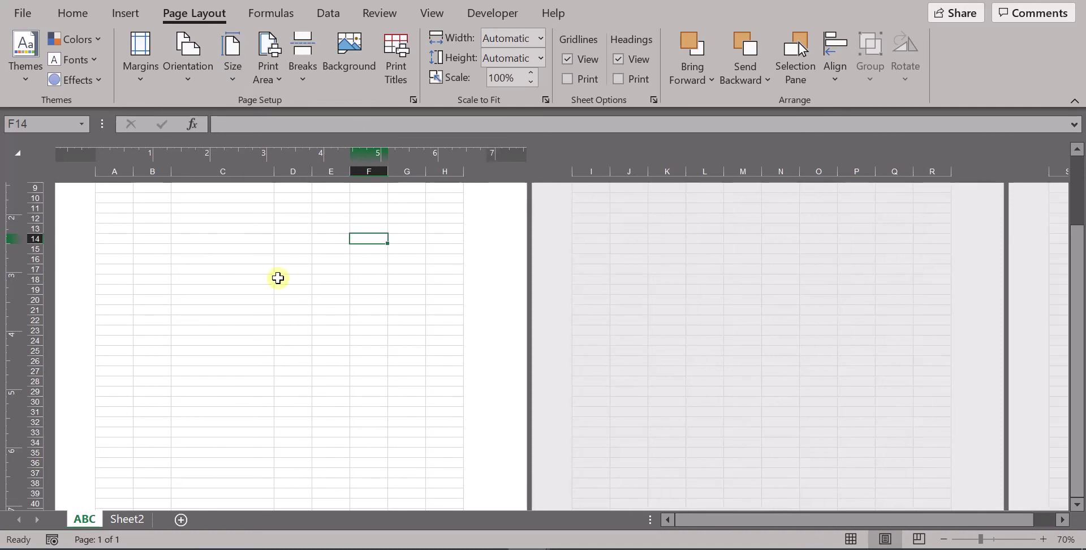
pyautogui.scroll(4, 283, 280)
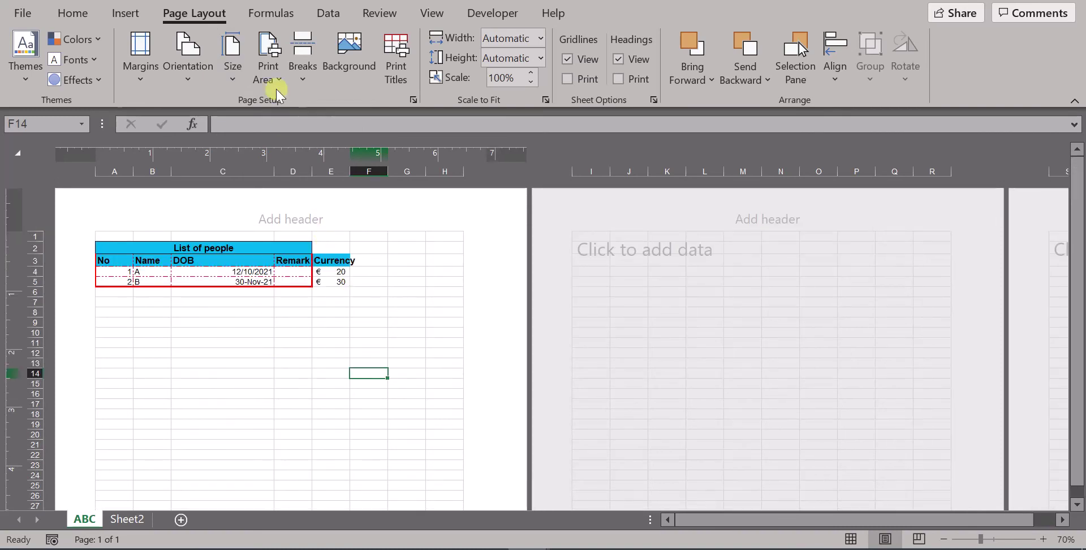
pyautogui.click(303, 76)
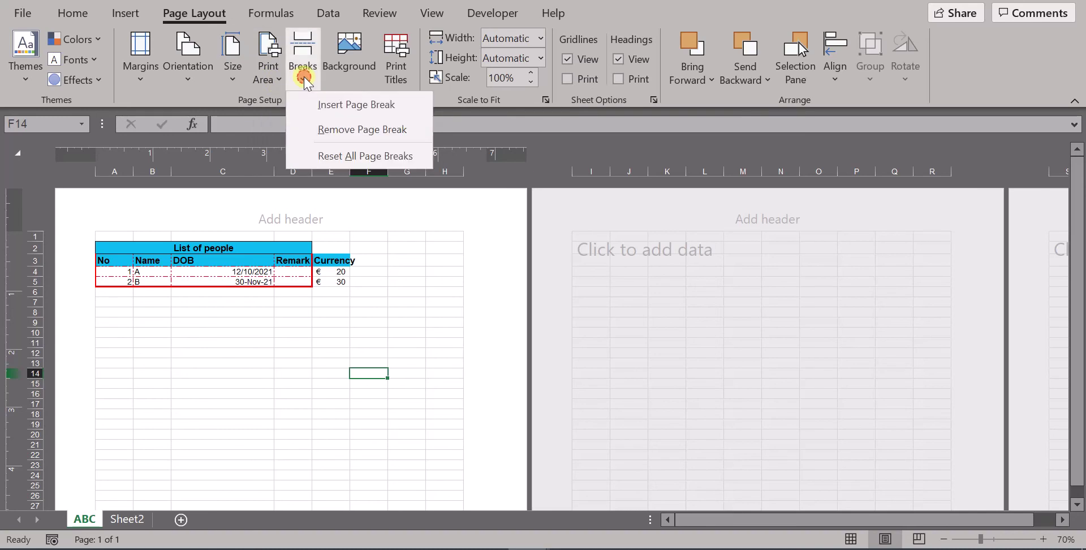
pyautogui.click(730, 8)
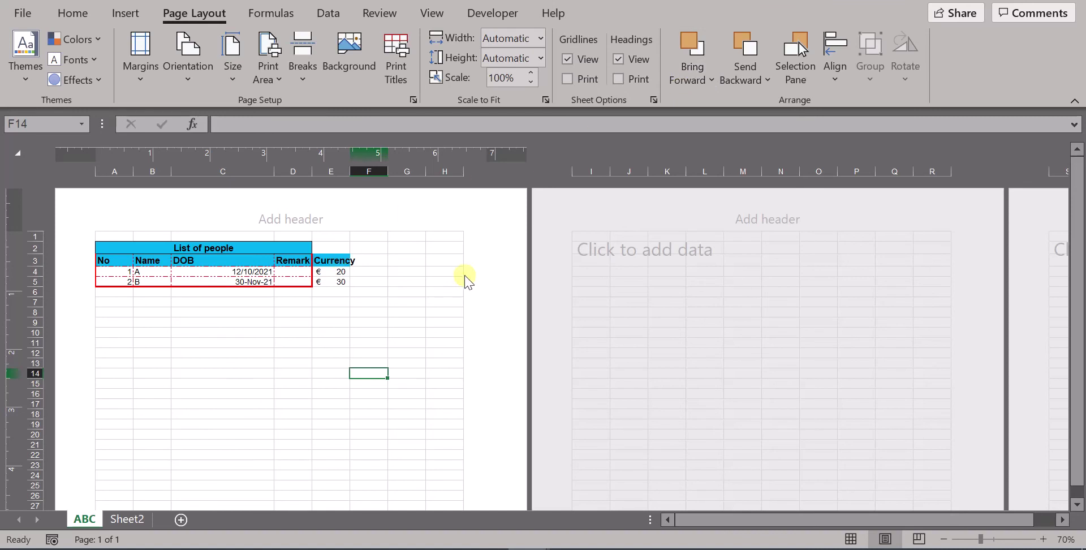
pyautogui.scroll(-4, 186, 267)
pyautogui.scroll(1, 33, 15)
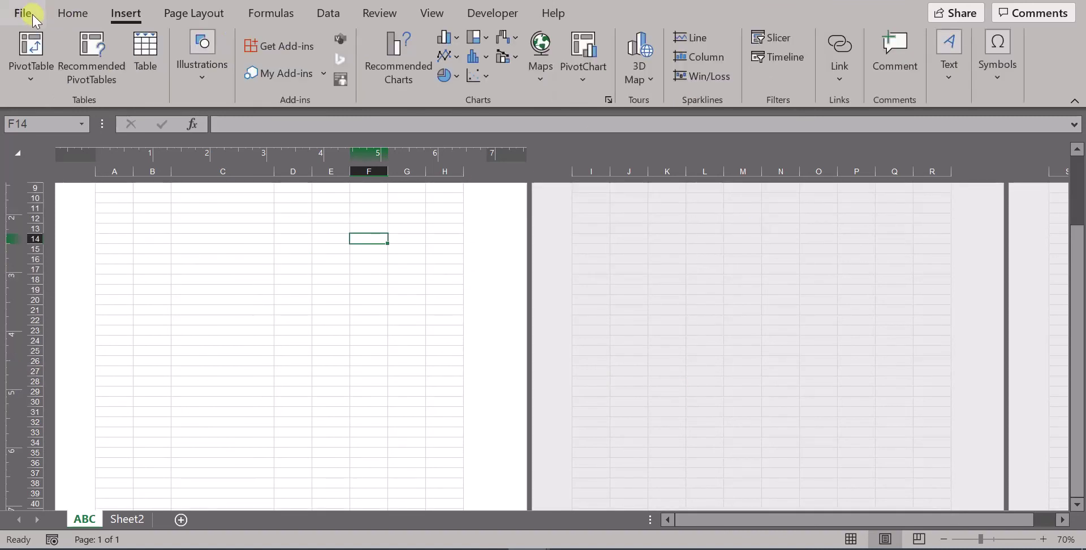
# Open File > Print to preview the table on one A4 portrait page via Microsoft Print to PDF
pyautogui.click(29, 12)
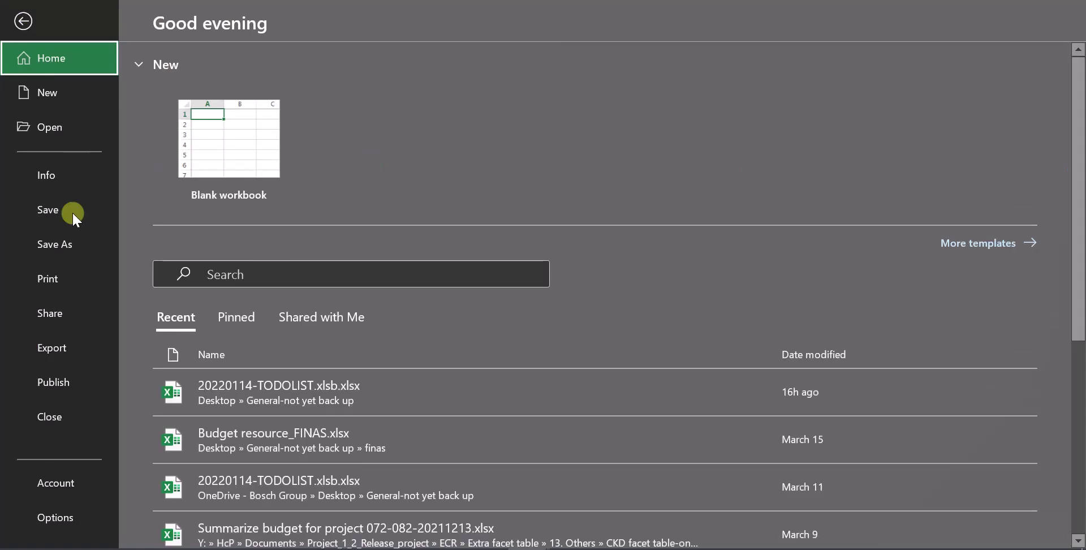
pyautogui.click(77, 290)
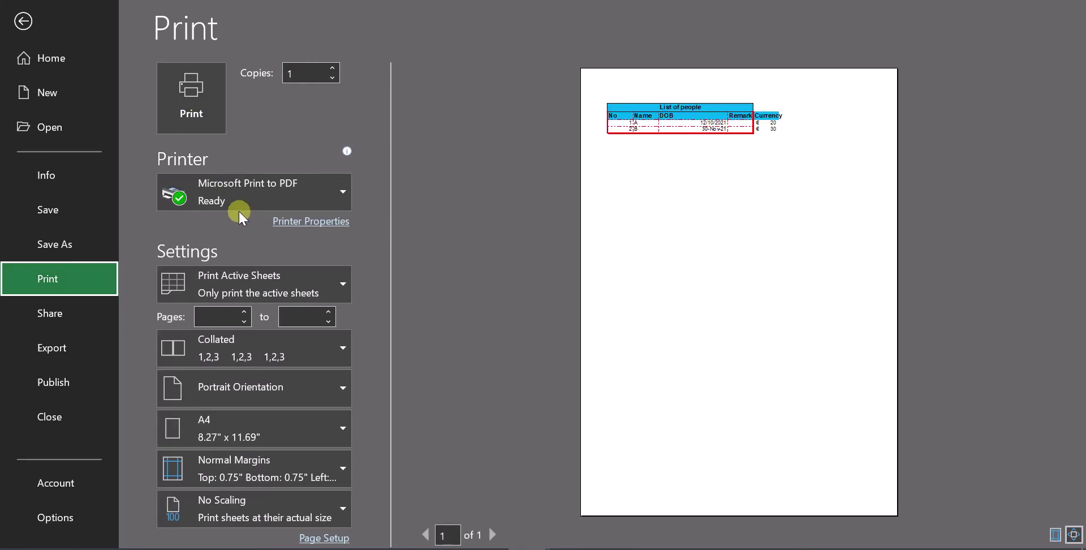
pyautogui.moveTo(237, 190)
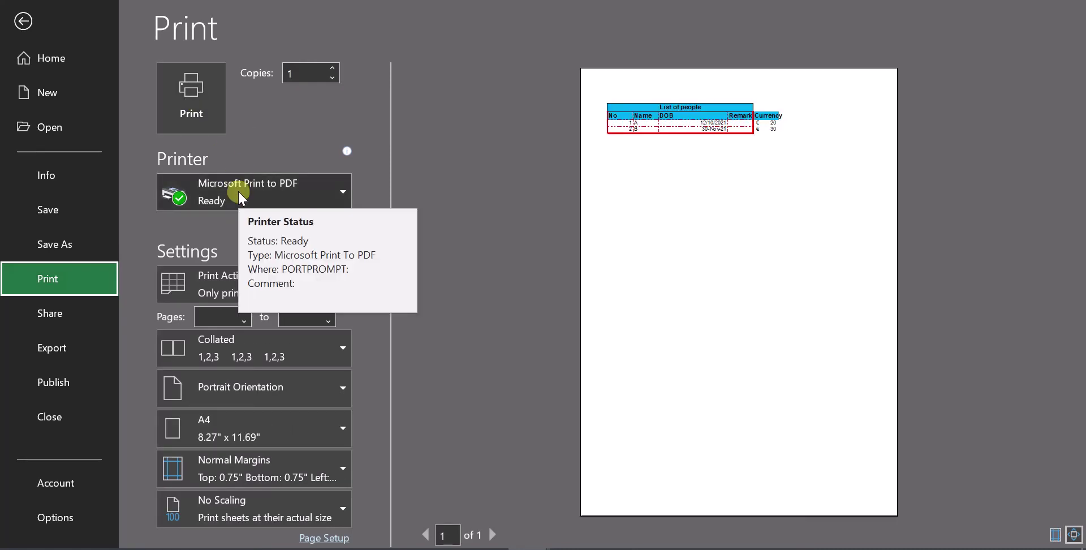
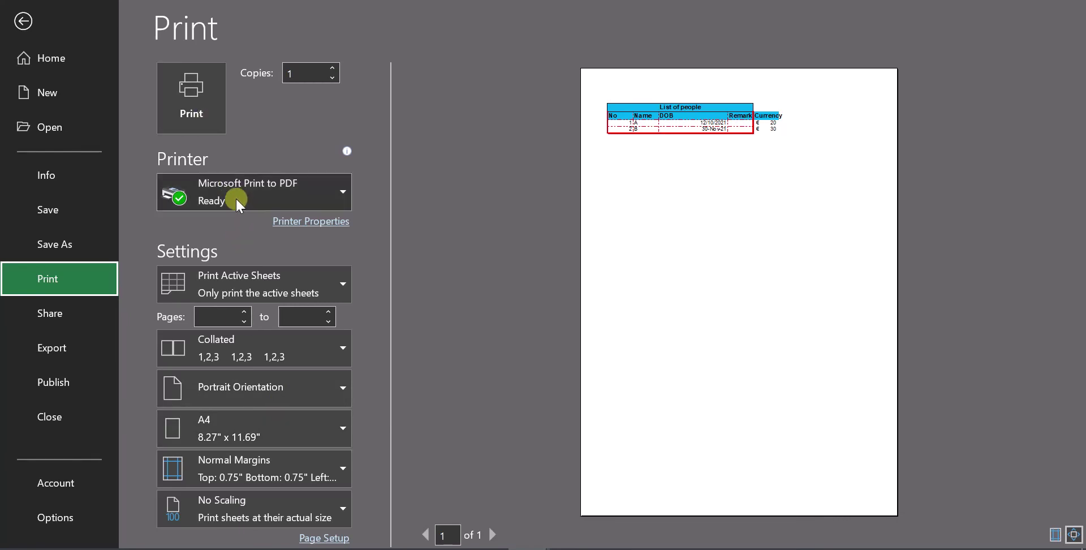
# Send the sheet to the PDF printer
pyautogui.moveTo(236, 199)
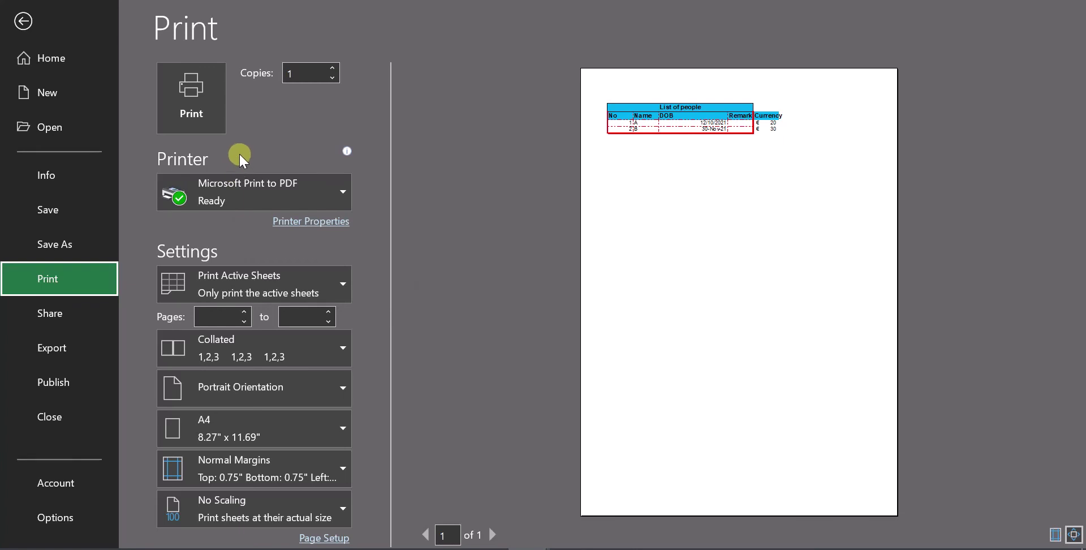
pyautogui.click(287, 136)
pyautogui.click(209, 106)
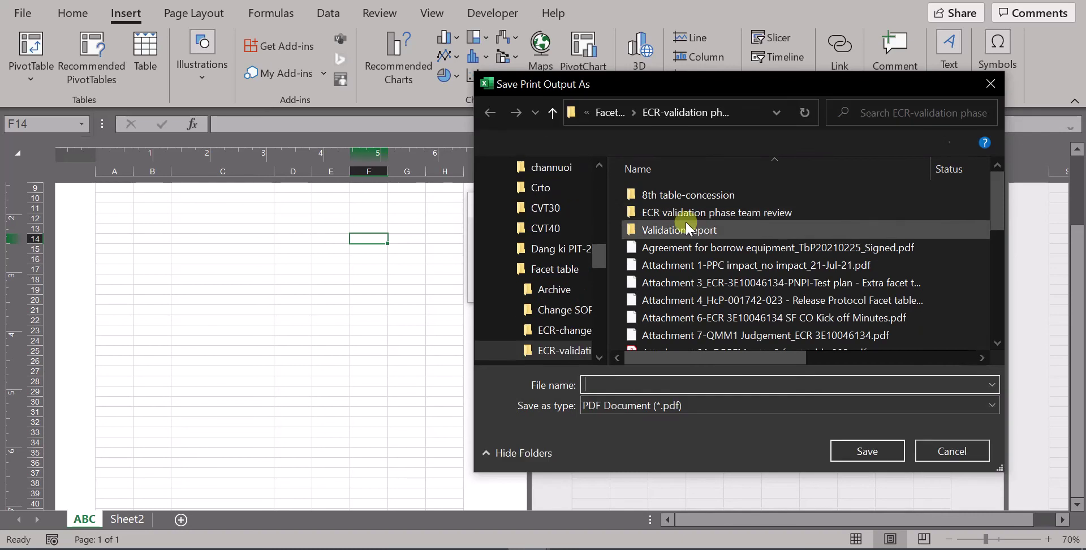
# Browse to the Desktop folder 'Quay phim excel' as the PDF save location
pyautogui.click(589, 229)
pyautogui.moveTo(597, 247); pyautogui.dragTo(600, 186)
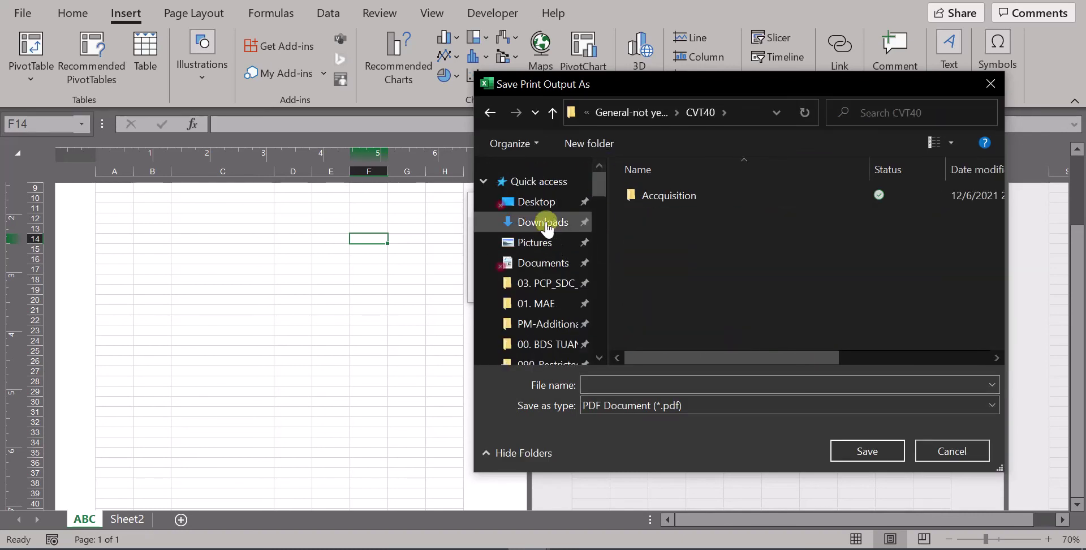
pyautogui.click(537, 202)
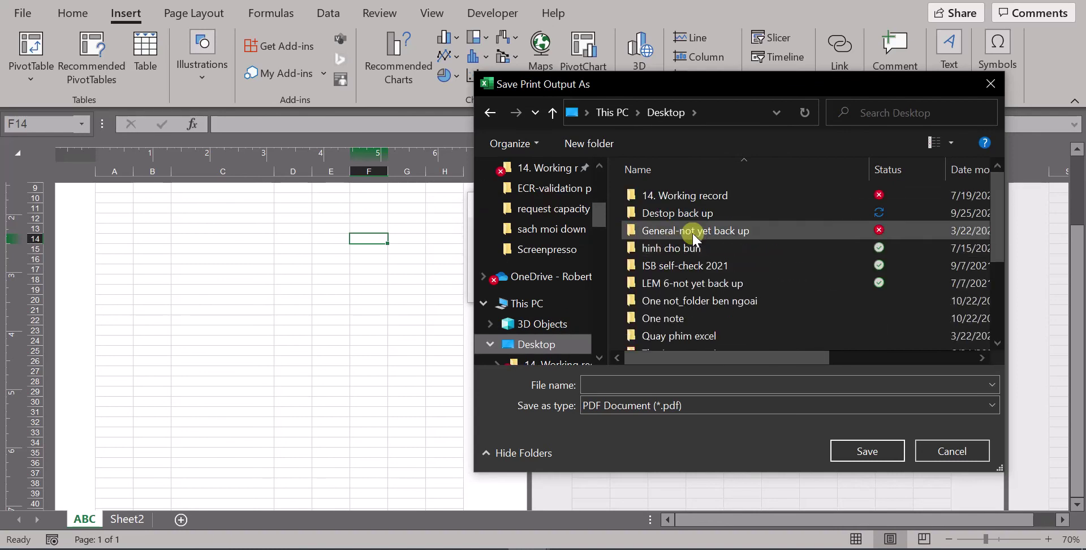
pyautogui.scroll(-3, 758, 288)
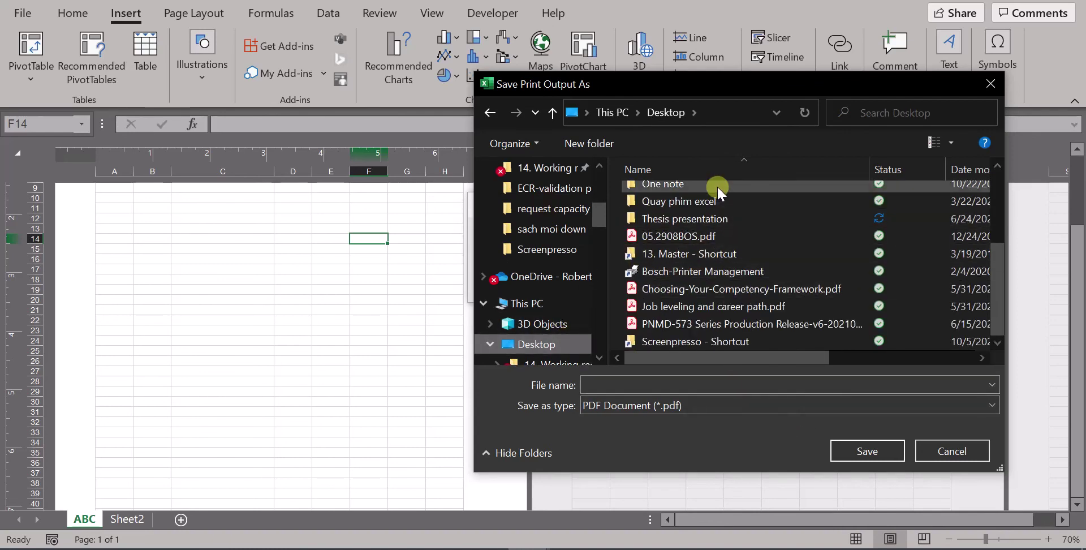
pyautogui.scroll(5, 737, 237)
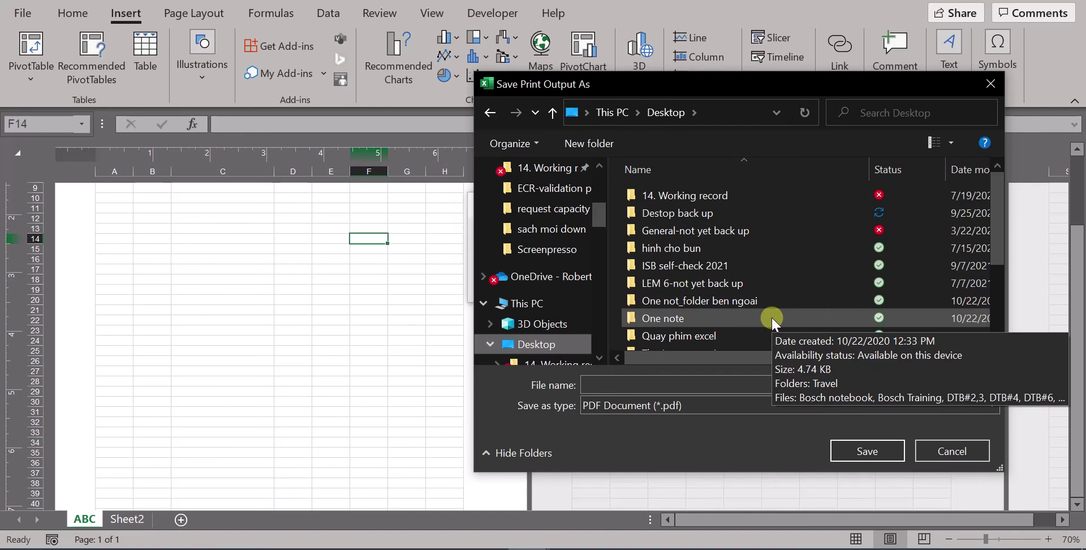
pyautogui.click(768, 335)
pyautogui.press('Return')
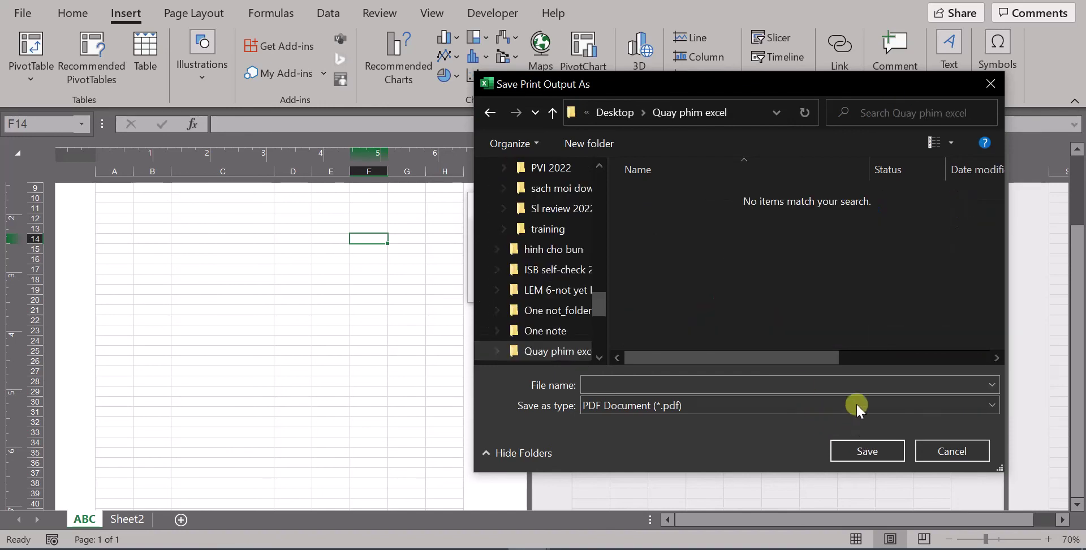
# Begin typing the PDF file name 'test prin'
pyautogui.click(742, 386)
pyautogui.write('tst')
pyautogui.press('BackSpace')
pyautogui.press('BackSpace')
pyautogui.press('BackSpace')
pyautogui.write('é')
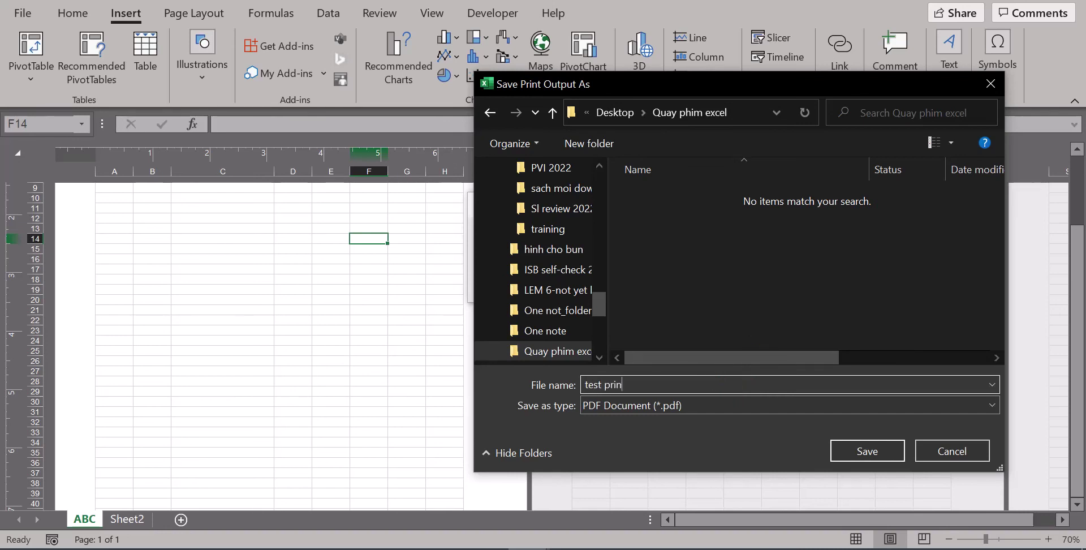
# Save the PDF printout of Book4 into Quay phim excel, then launch File Explorer
pyautogui.click(871, 449)
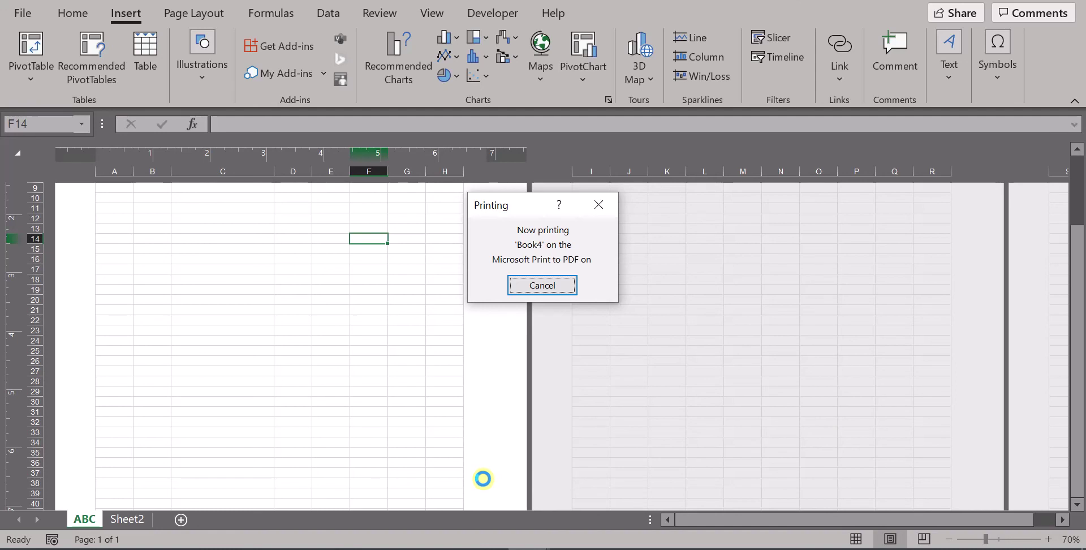
pyautogui.scroll(-7, 483, 481)
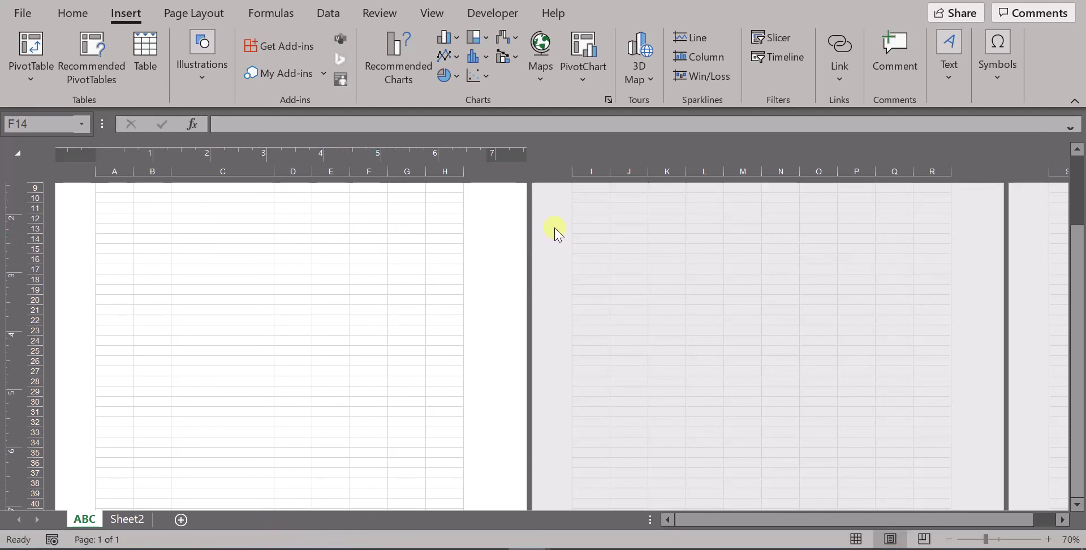
pyautogui.press('super+e')
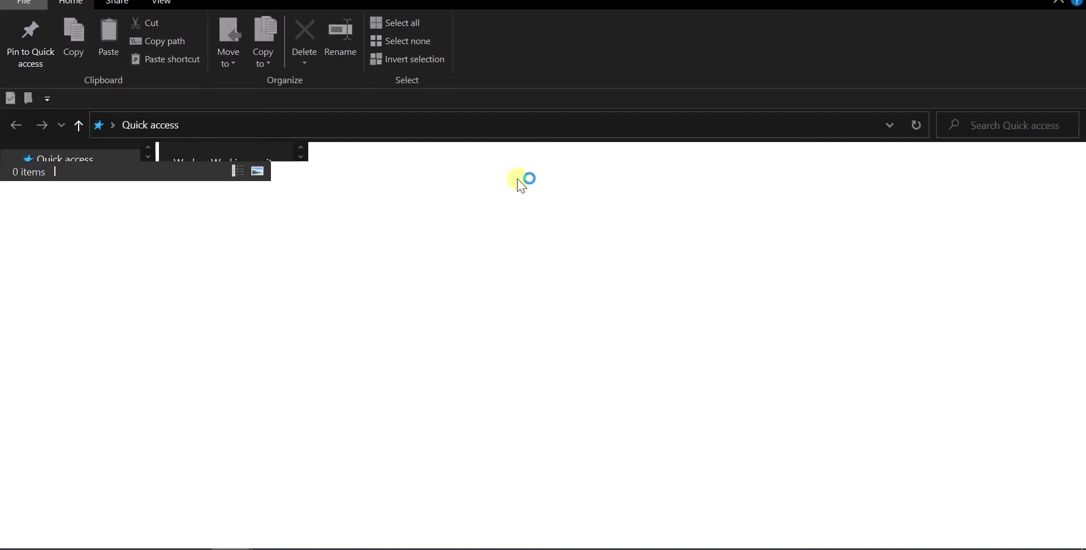
# Go to Desktop > Quay phim excel in File Explorer and select test printing.pdf
pyautogui.click(77, 186)
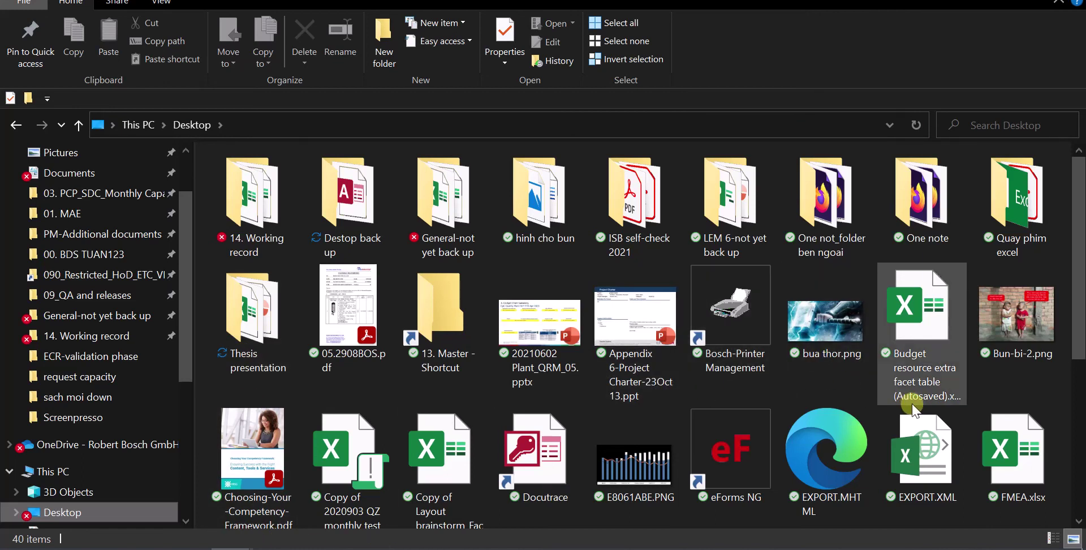
pyautogui.moveTo(916, 409)
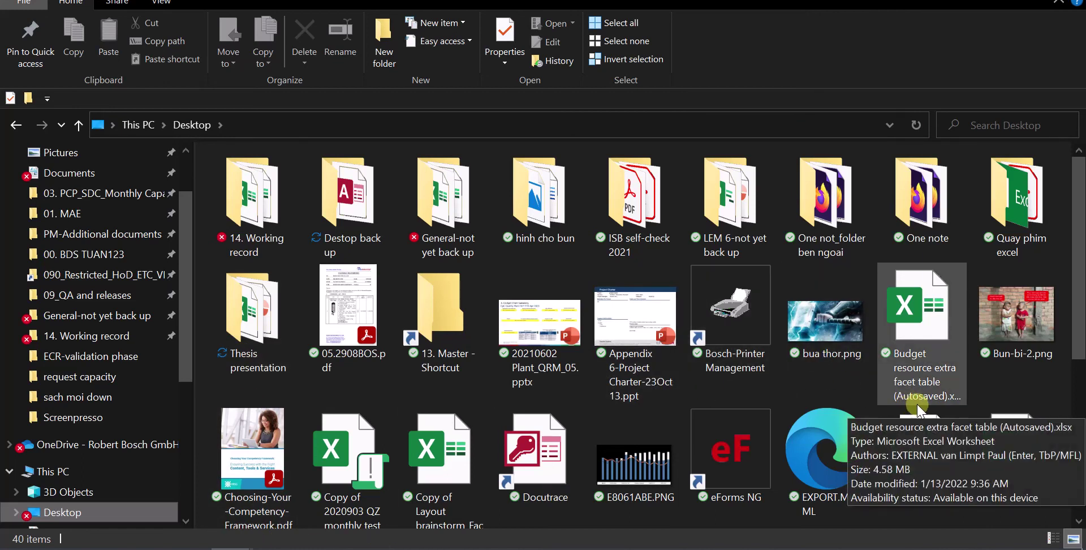
pyautogui.moveTo(758, 350)
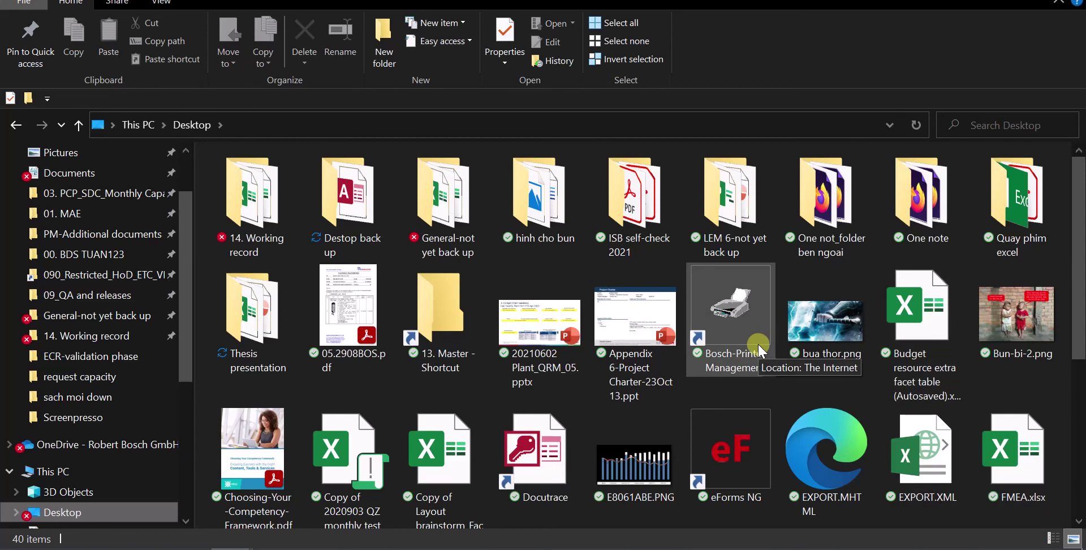
pyautogui.doubleClick(1016, 195)
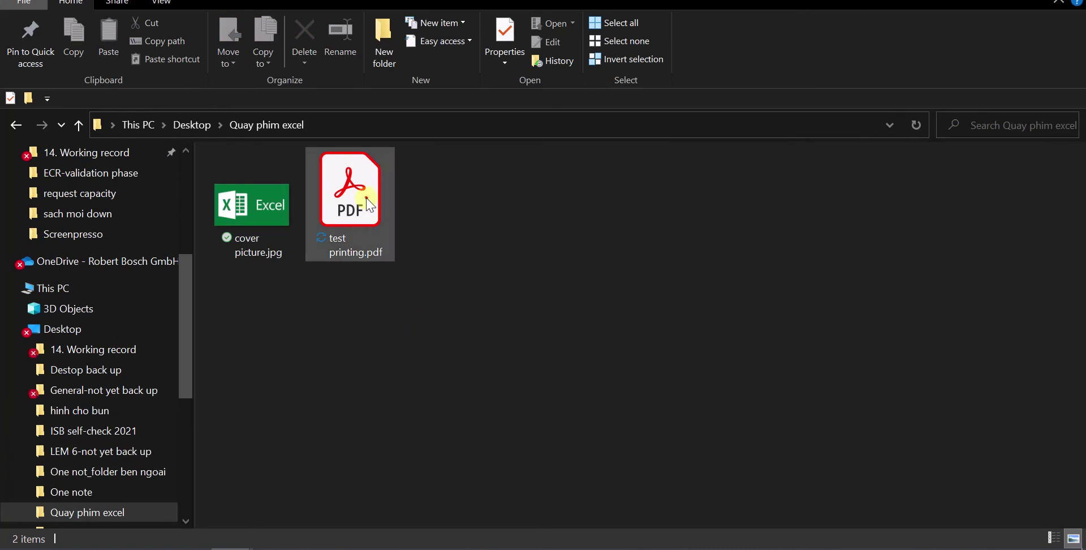
pyautogui.click(367, 209)
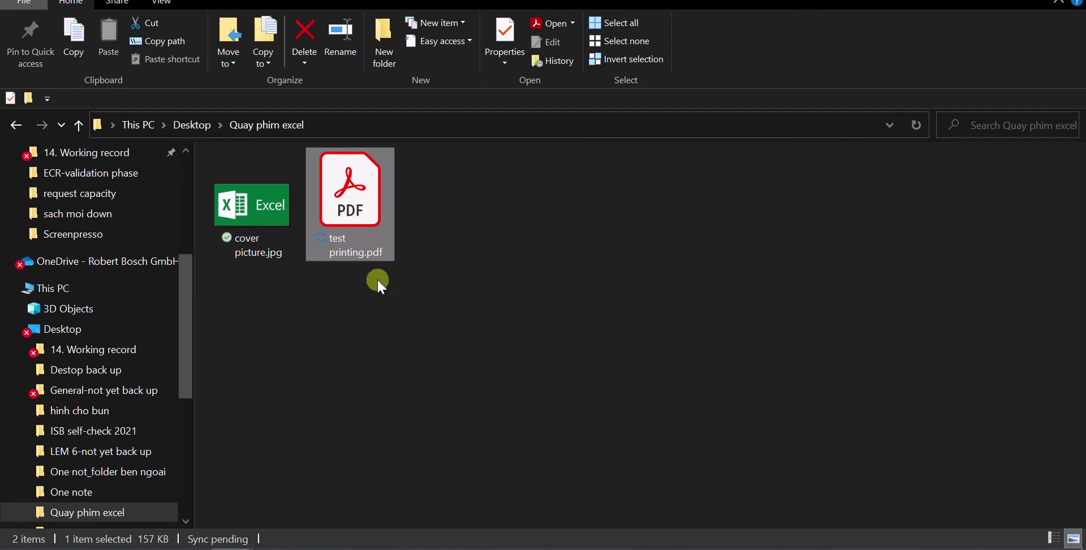
# Review test printing.pdf in Acrobat Reader, then switch back to the Book4 workbook
pyautogui.doubleClick(338, 238)
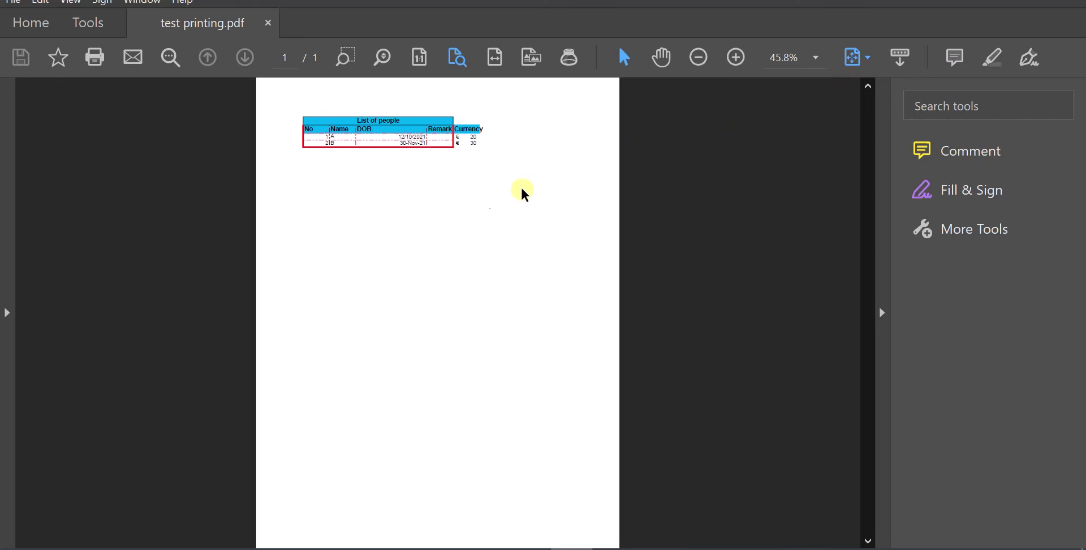
pyautogui.moveTo(352, 149); pyautogui.dragTo(435, 173)
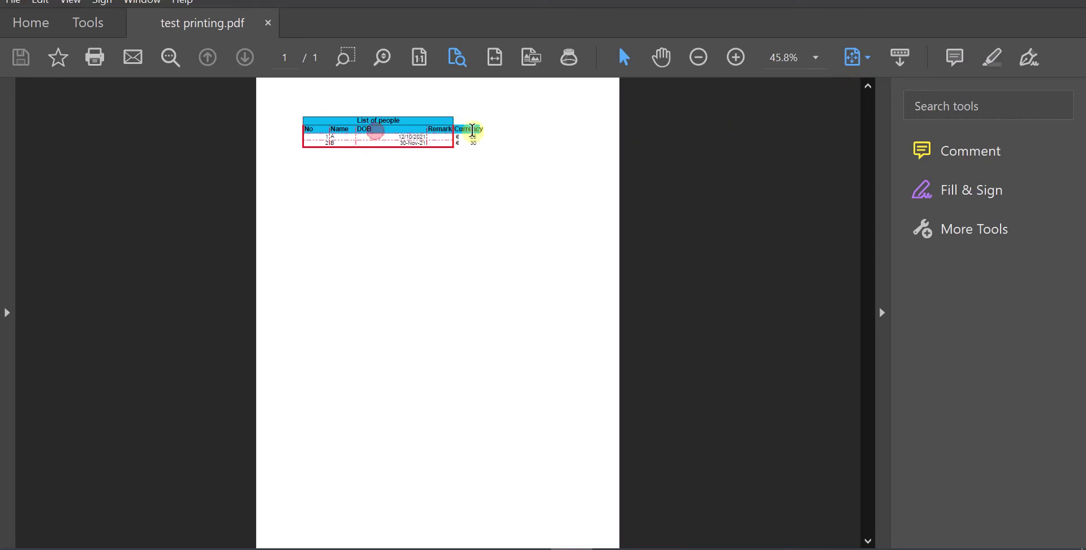
pyautogui.click(955, 57)
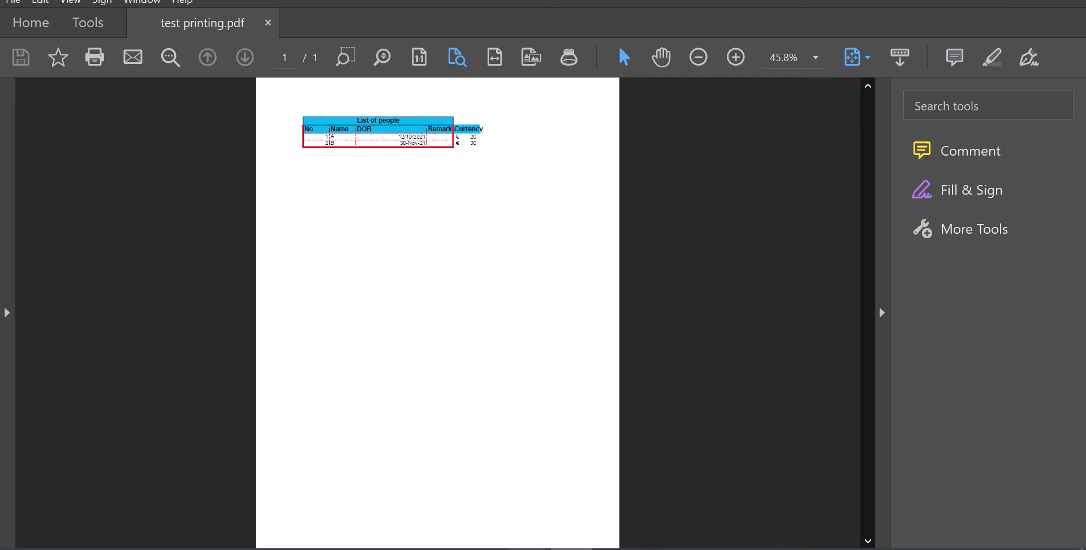
pyautogui.moveTo(543, 546)
pyautogui.click(765, 508)
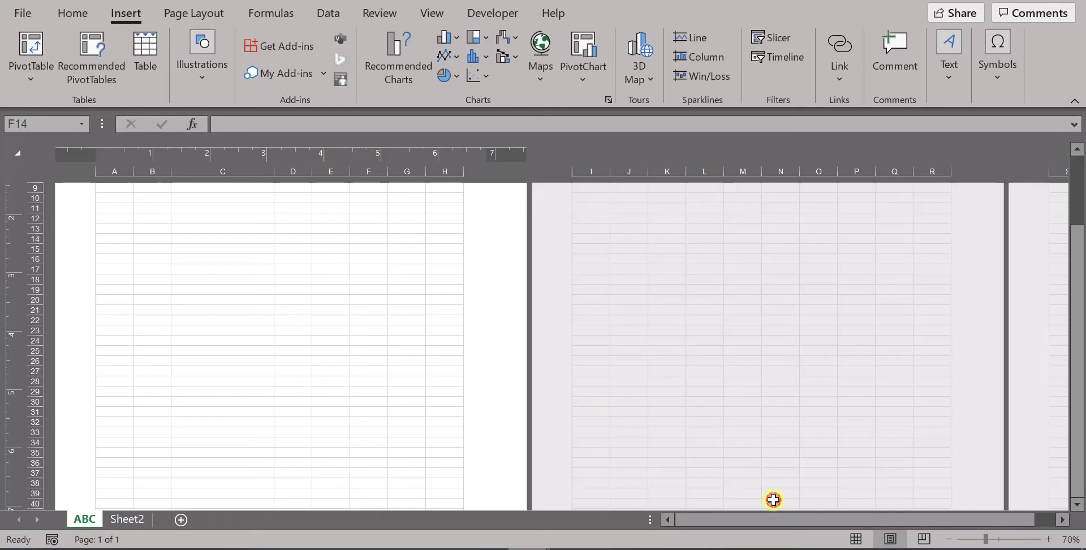
# Return the ABC sheet to Normal view and select the Currency amounts E4:E5
pyautogui.click(856, 538)
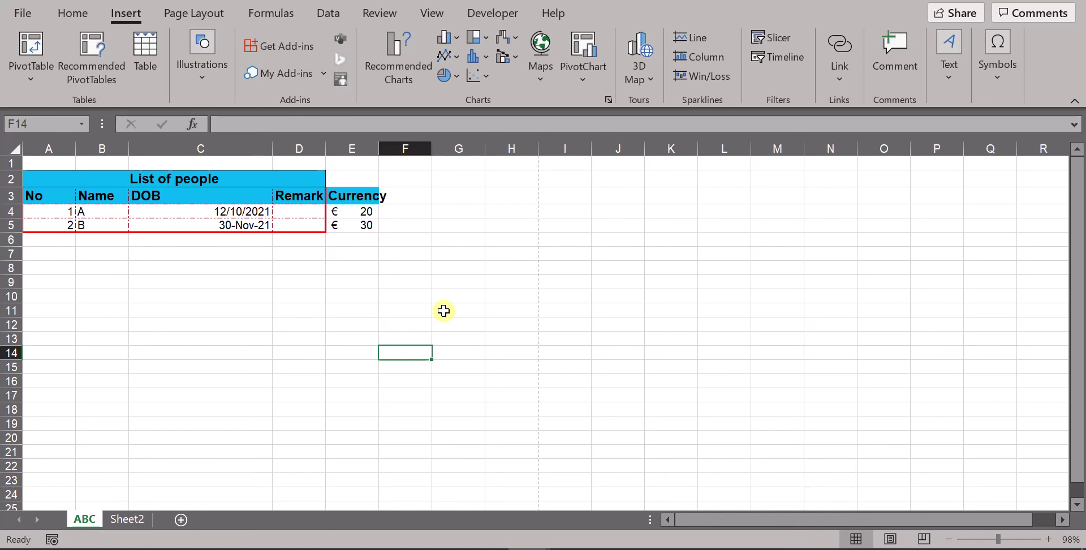
pyautogui.click(281, 253)
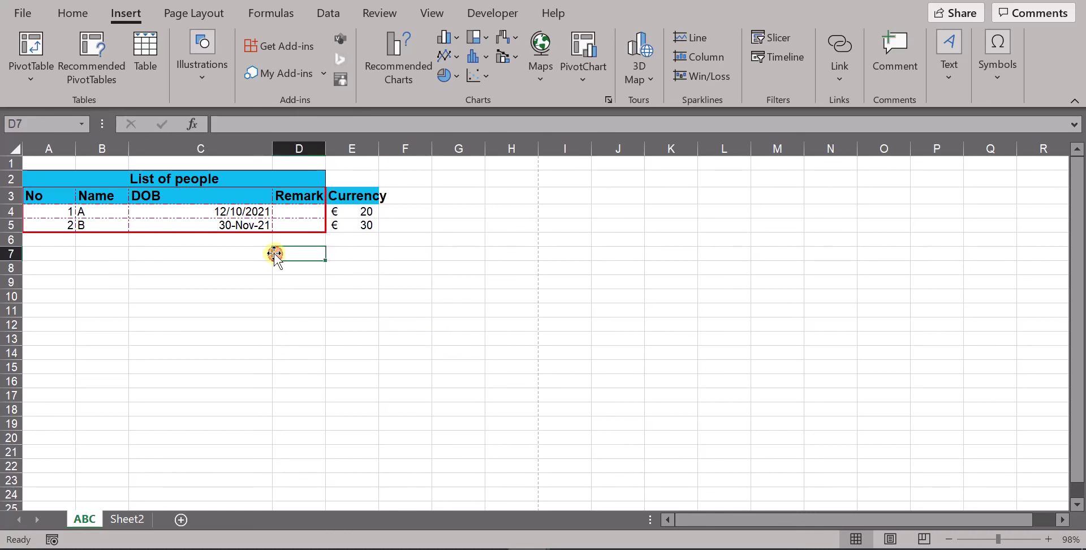
pyautogui.moveTo(364, 213); pyautogui.dragTo(369, 225)
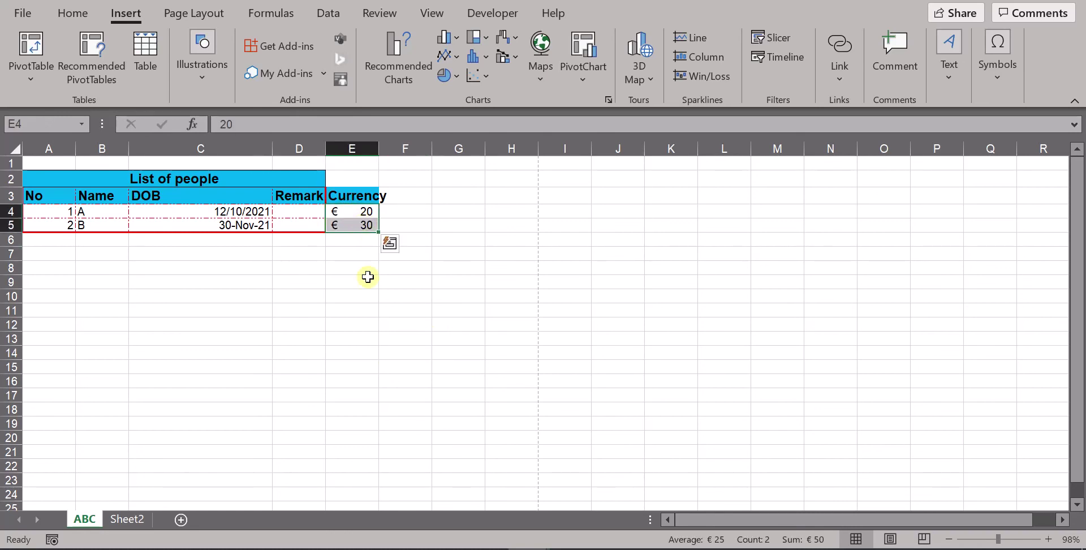
pyautogui.click(73, 17)
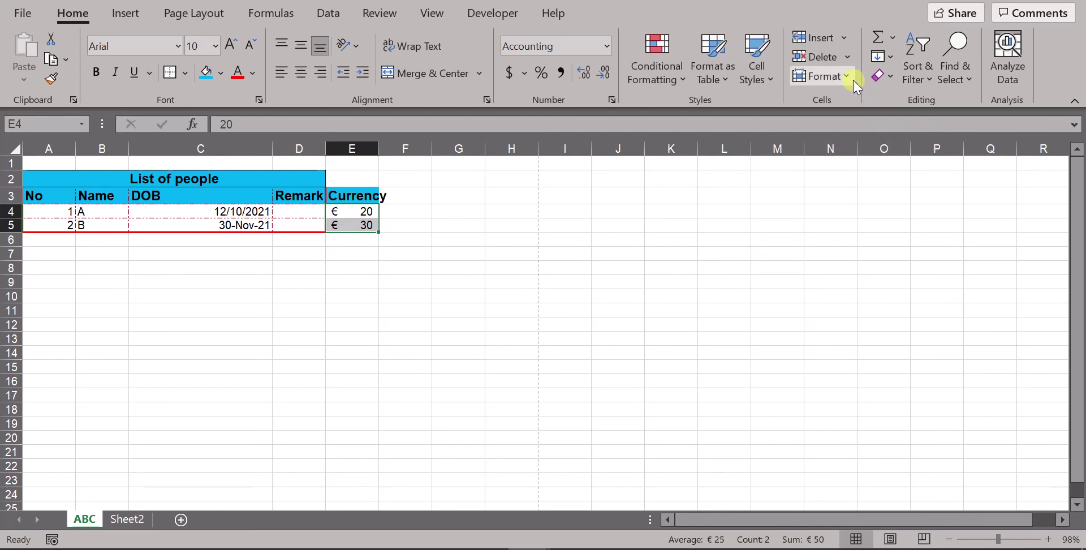
# Total E4:E5 with AutoSum Sum, placing =SUM(E4:E5) showing €50 in E6
pyautogui.click(273, 13)
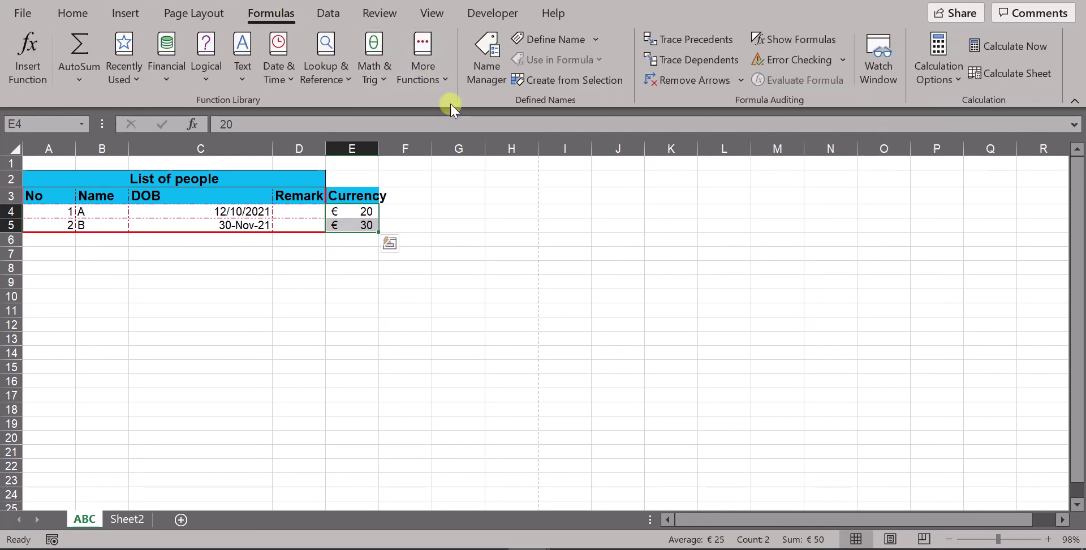
pyautogui.click(88, 80)
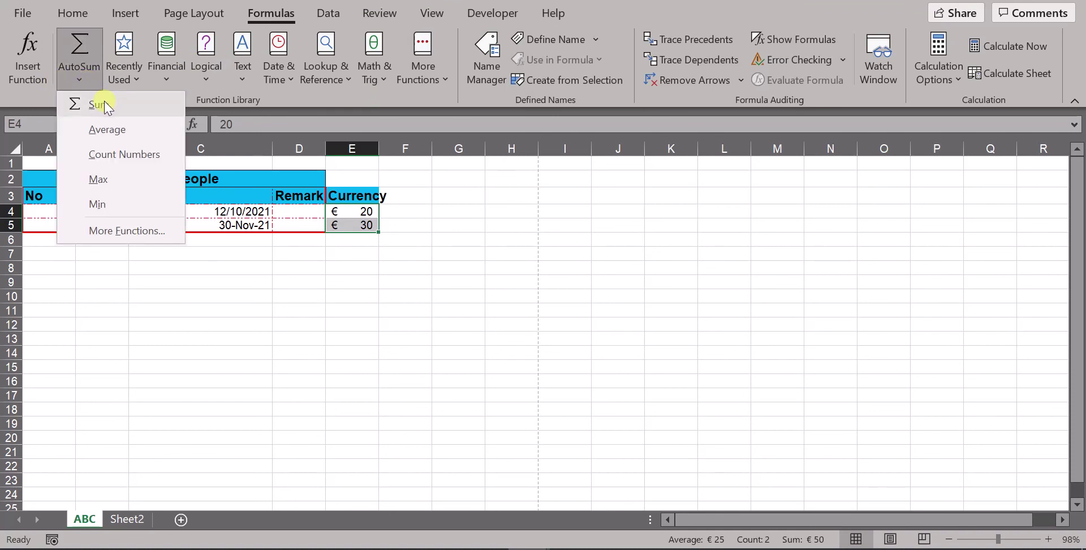
pyautogui.press('Escape')
pyautogui.click(360, 224)
pyautogui.click(357, 211)
pyautogui.moveTo(358, 210); pyautogui.dragTo(358, 224)
pyautogui.click(80, 68)
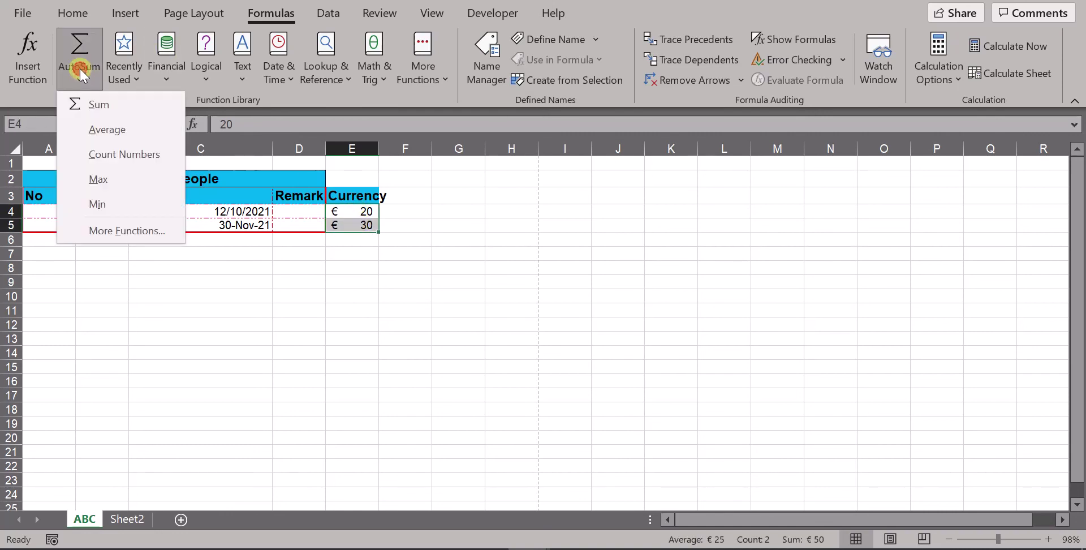
pyautogui.click(97, 112)
pyautogui.click(359, 238)
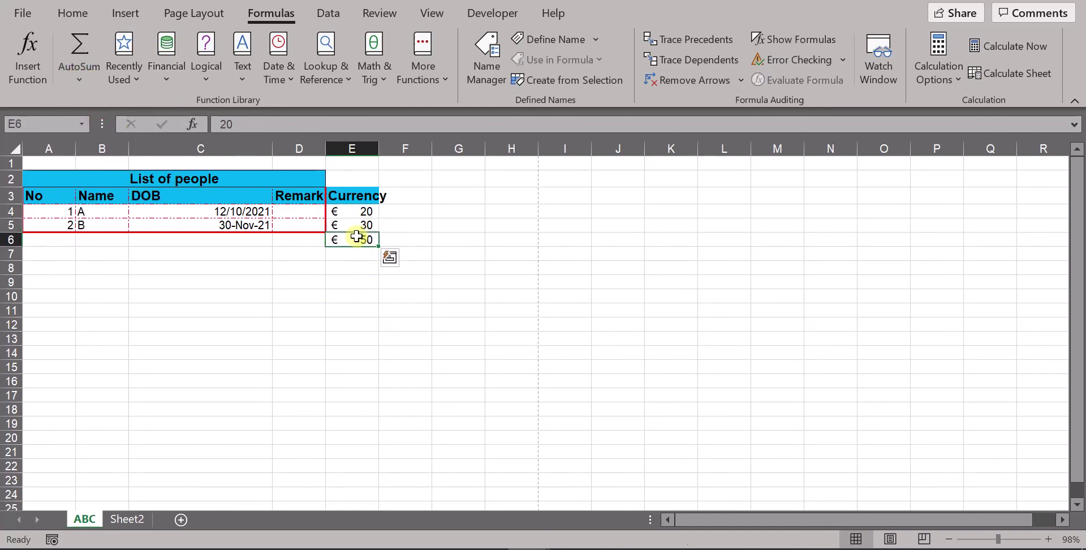
# Check the SUM formula in E6 and look over the other AutoSum options
pyautogui.click(357, 211)
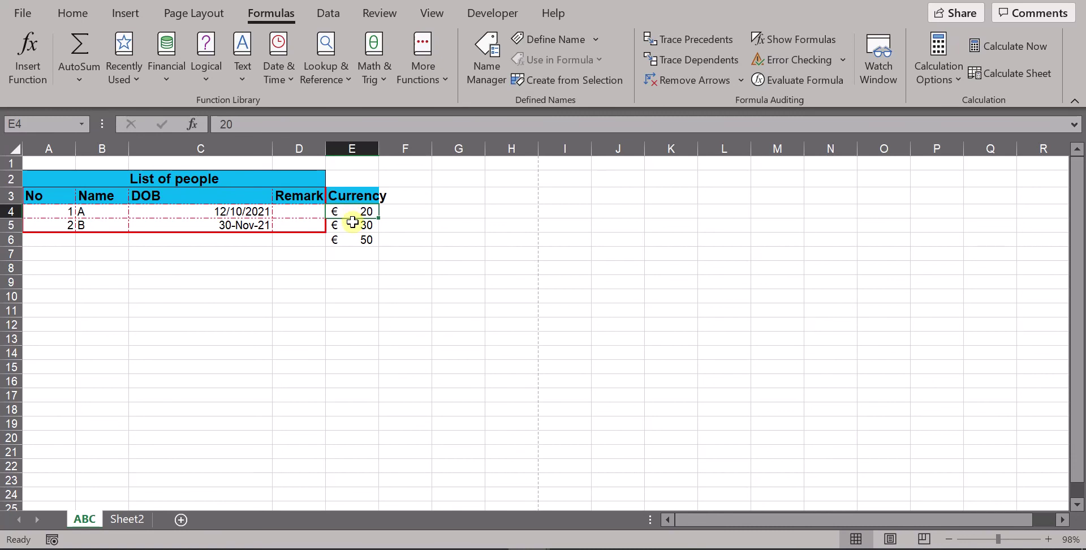
pyautogui.click(354, 230)
pyautogui.click(358, 241)
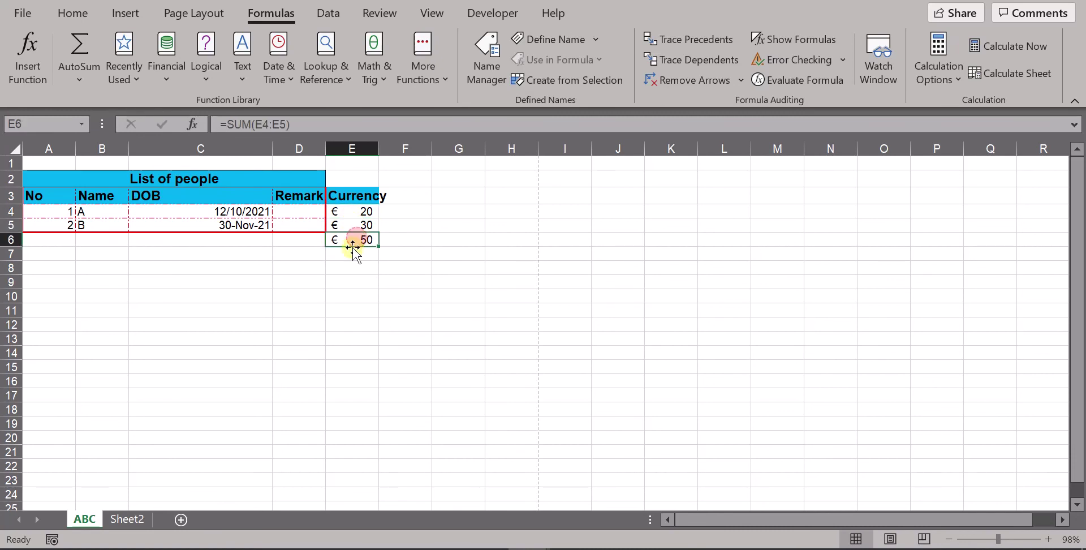
pyautogui.click(89, 65)
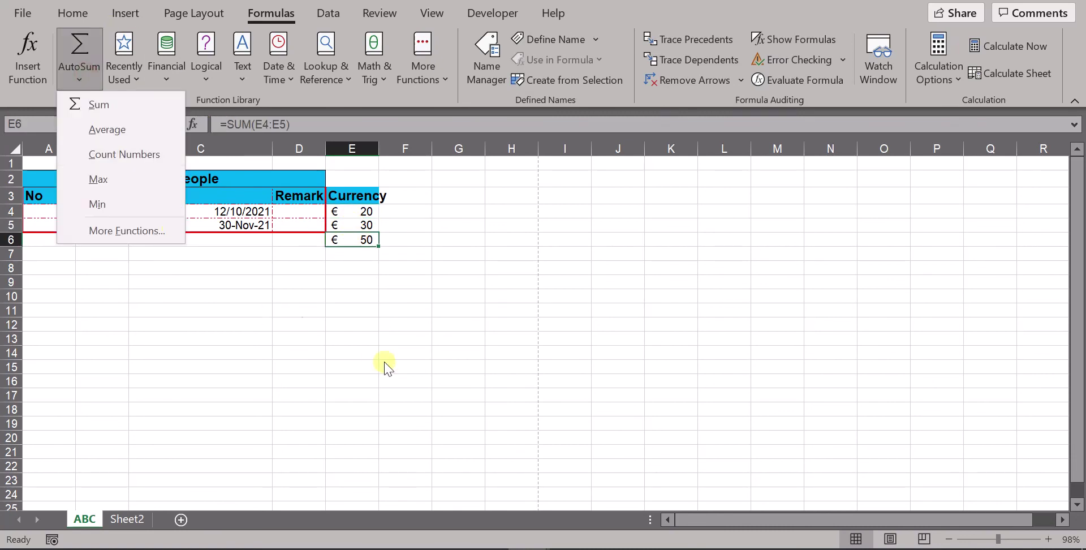
pyautogui.click(202, 194)
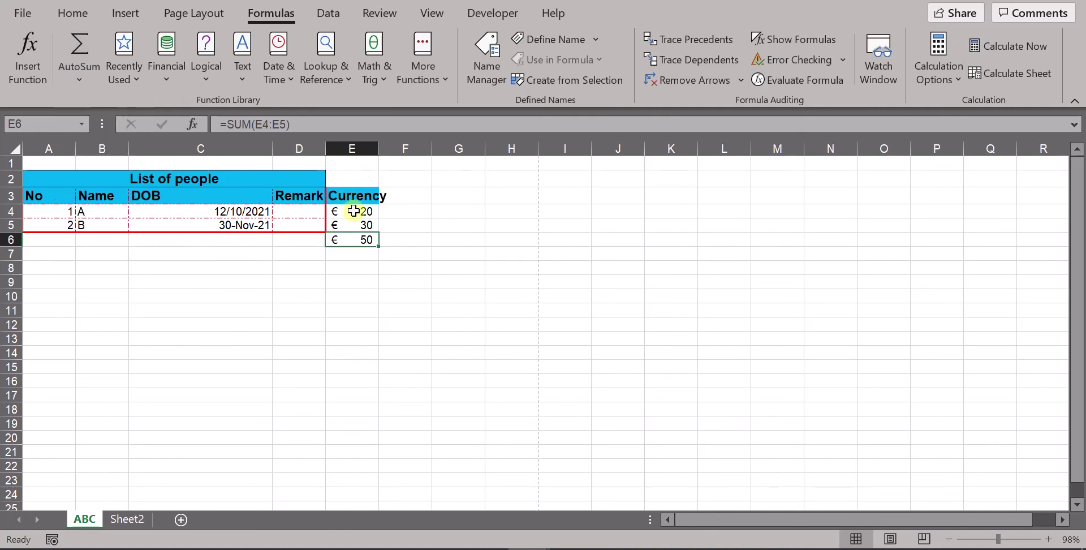
pyautogui.click(90, 72)
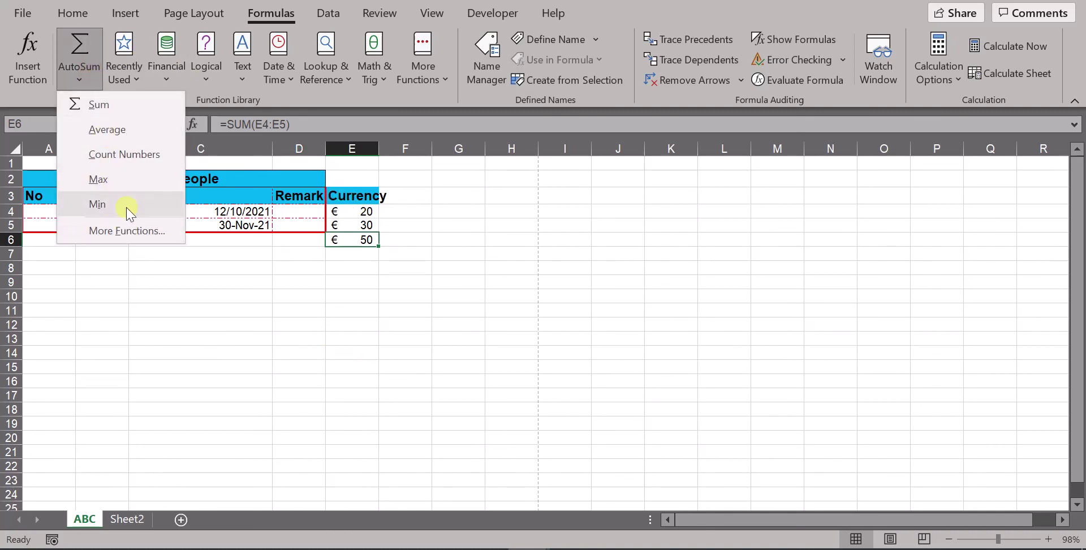
pyautogui.click(399, 296)
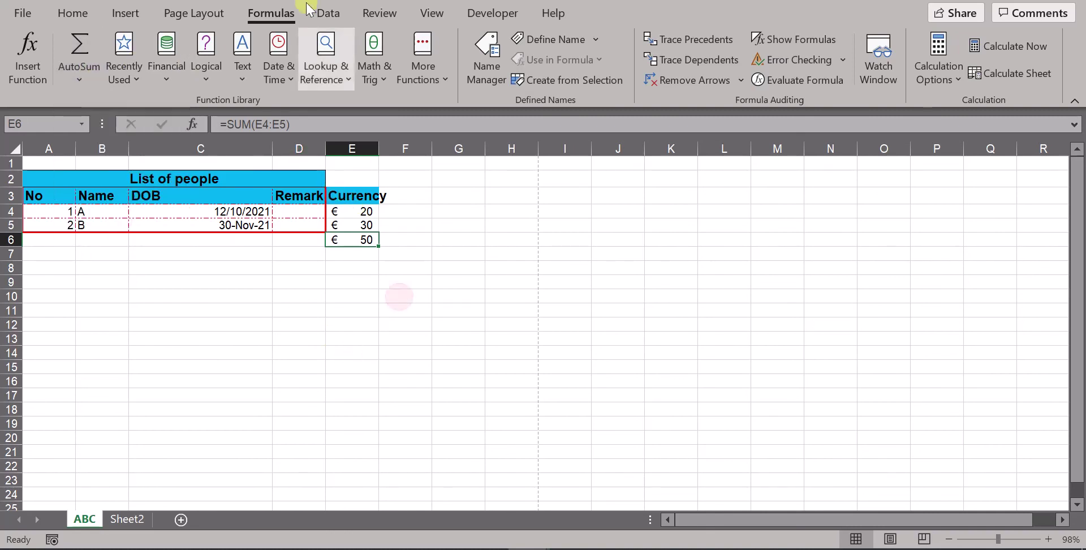
# Start a new formula with '=' in the empty cell E7
pyautogui.click(394, 233)
pyautogui.click(367, 252)
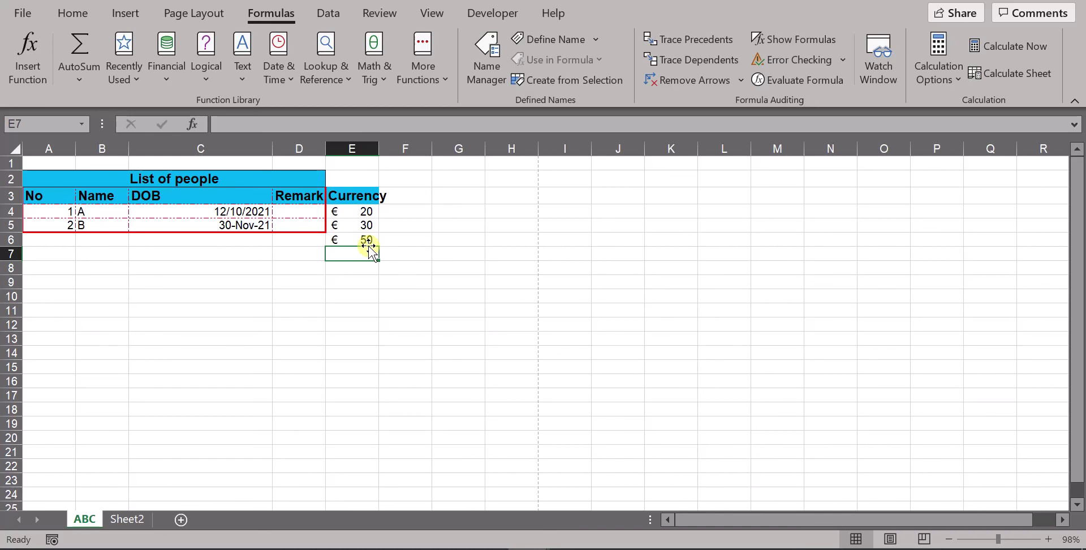
pyautogui.write('=')
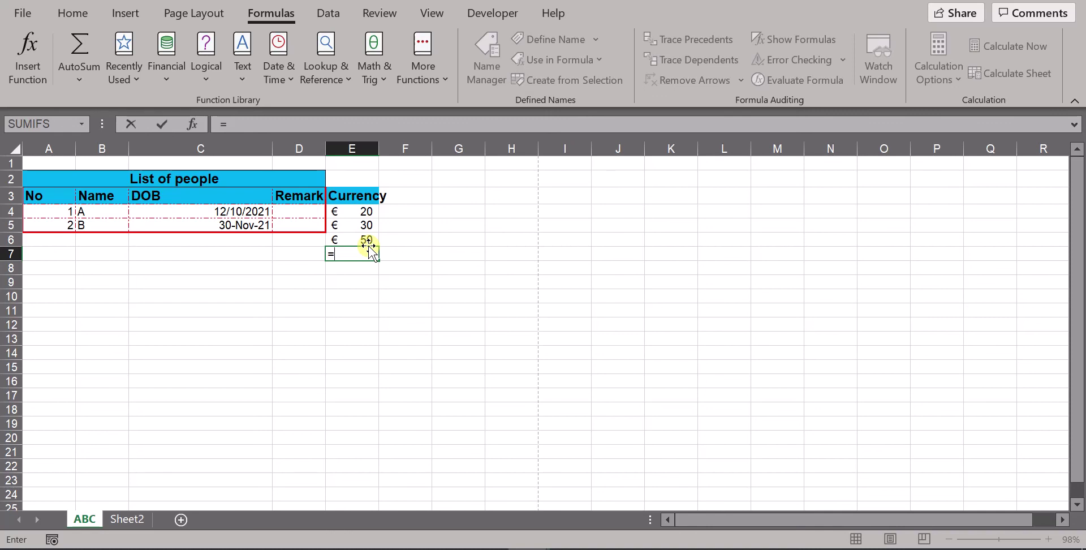
# Enter =E4+E5 in E7 to get €50
pyautogui.click(362, 210)
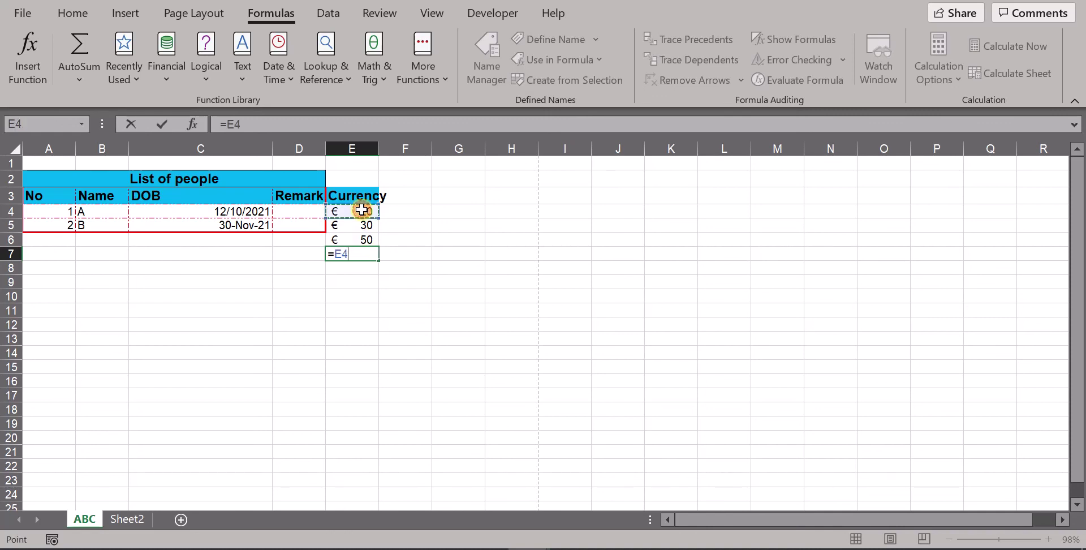
pyautogui.write('+')
pyautogui.click(354, 225)
pyautogui.press('Return')
pyautogui.click(355, 256)
pyautogui.click(350, 236)
pyautogui.click(352, 254)
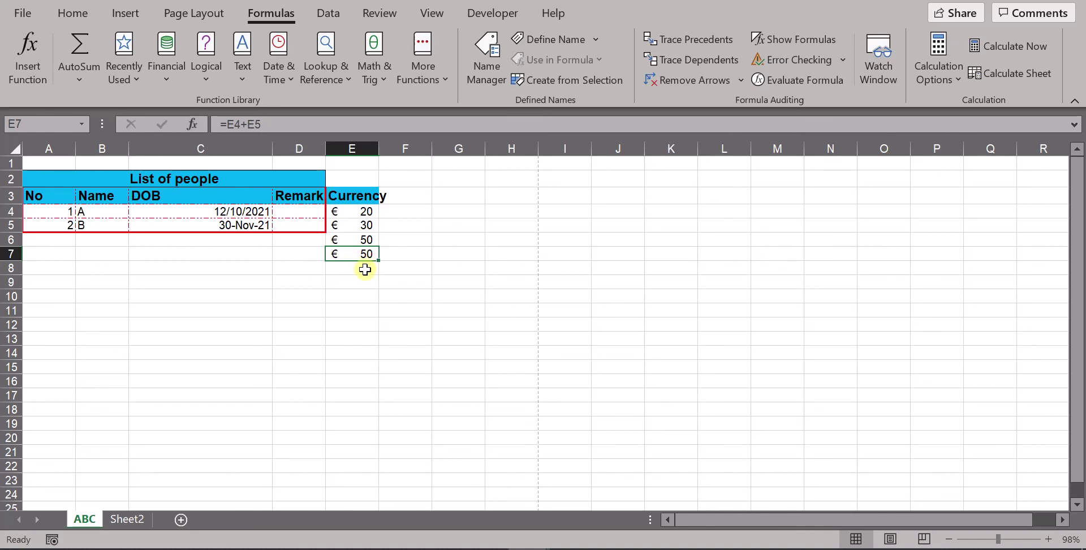
# Enter =E7-E4 in E8 to get €30
pyautogui.click(357, 268)
pyautogui.write('=')
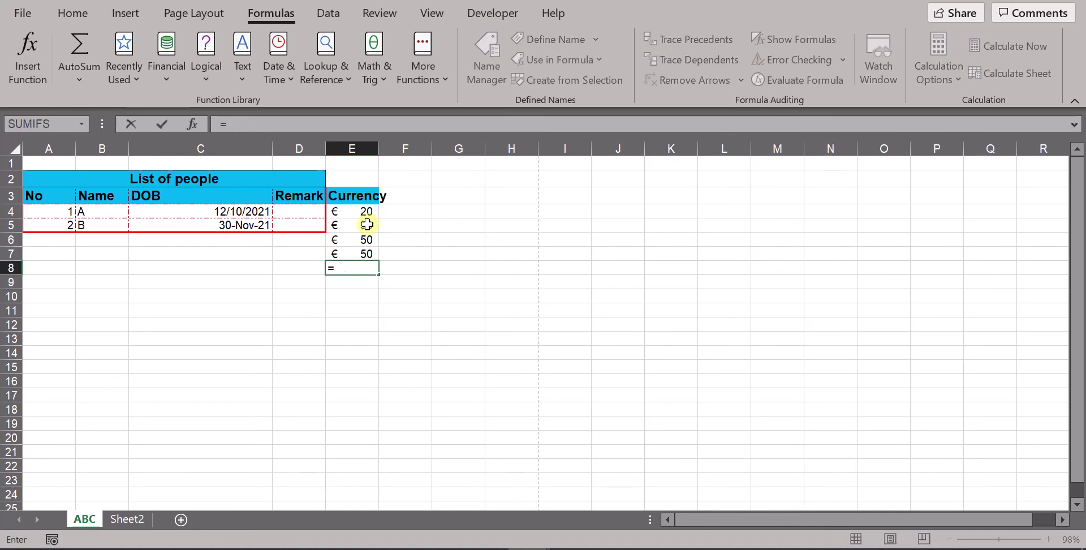
pyautogui.click(366, 225)
pyautogui.click(363, 248)
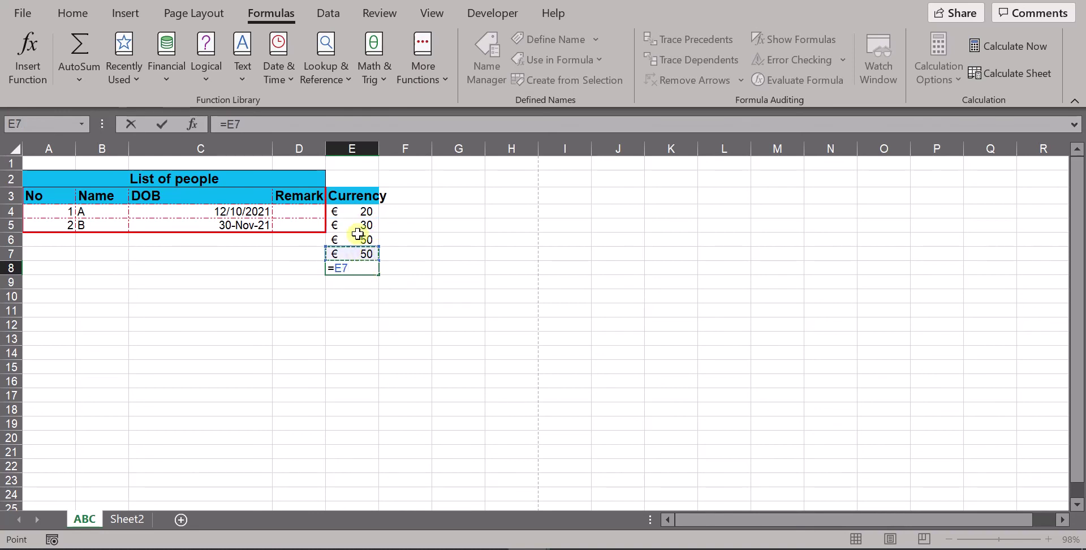
pyautogui.click(360, 217)
pyautogui.press('Return')
pyautogui.click(350, 269)
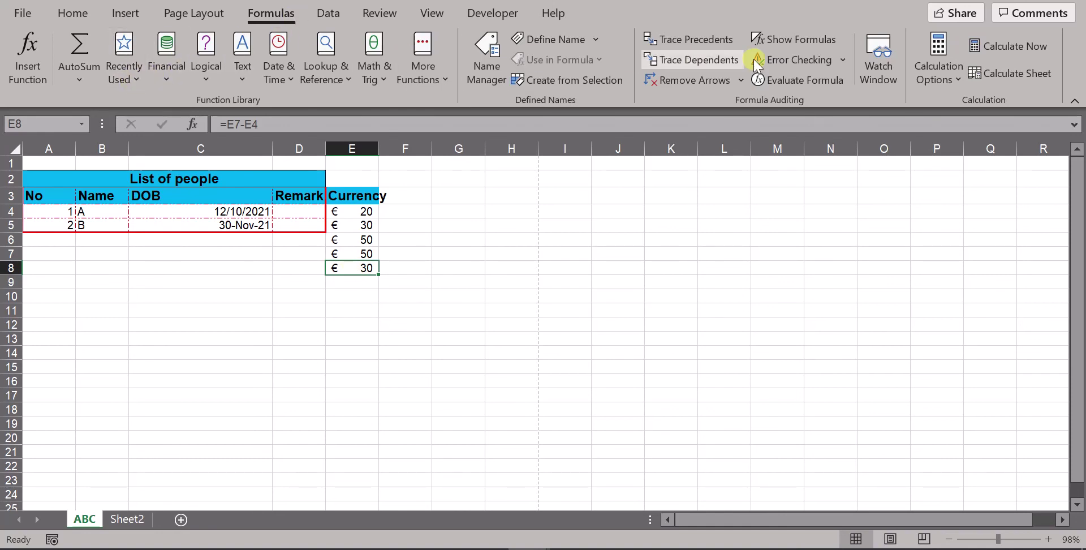
pyautogui.click(786, 41)
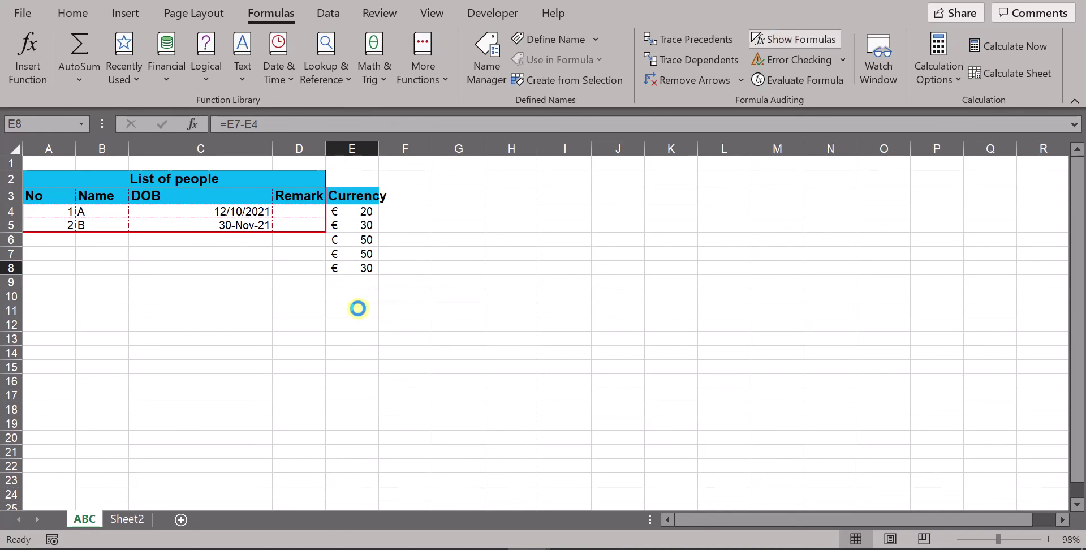
pyautogui.click(681, 240)
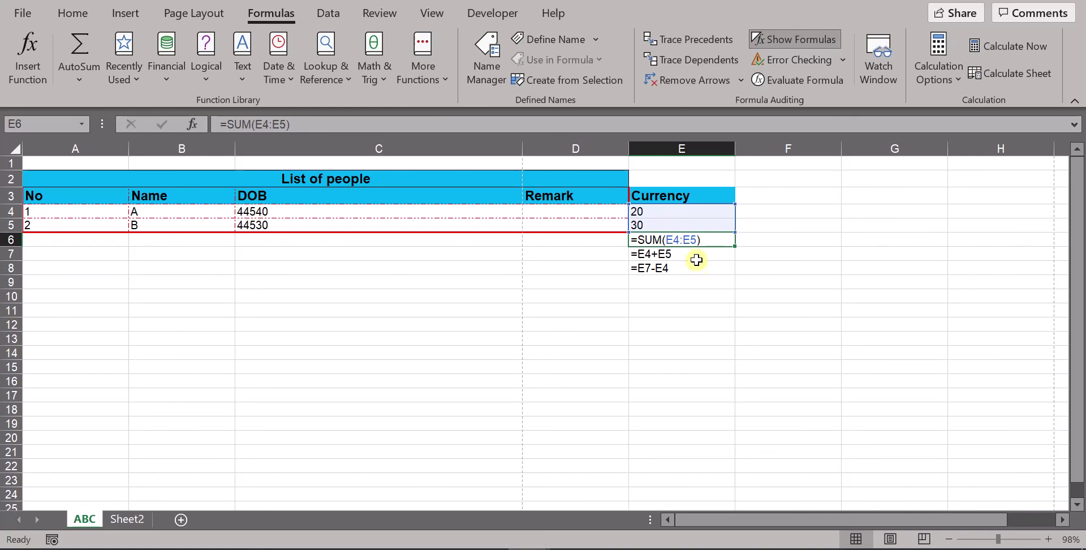
pyautogui.click(699, 256)
pyautogui.click(703, 270)
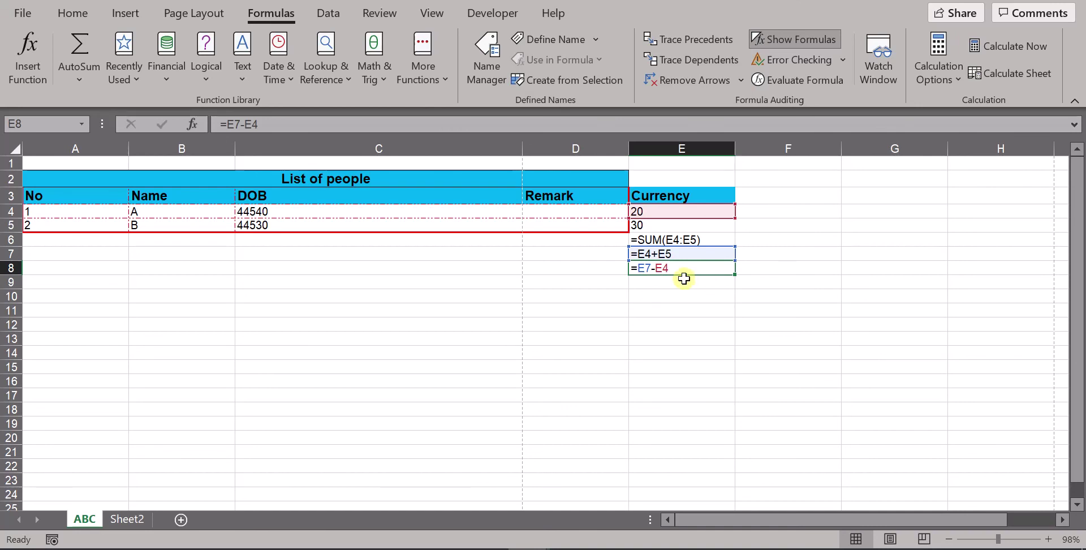
pyautogui.click(680, 326)
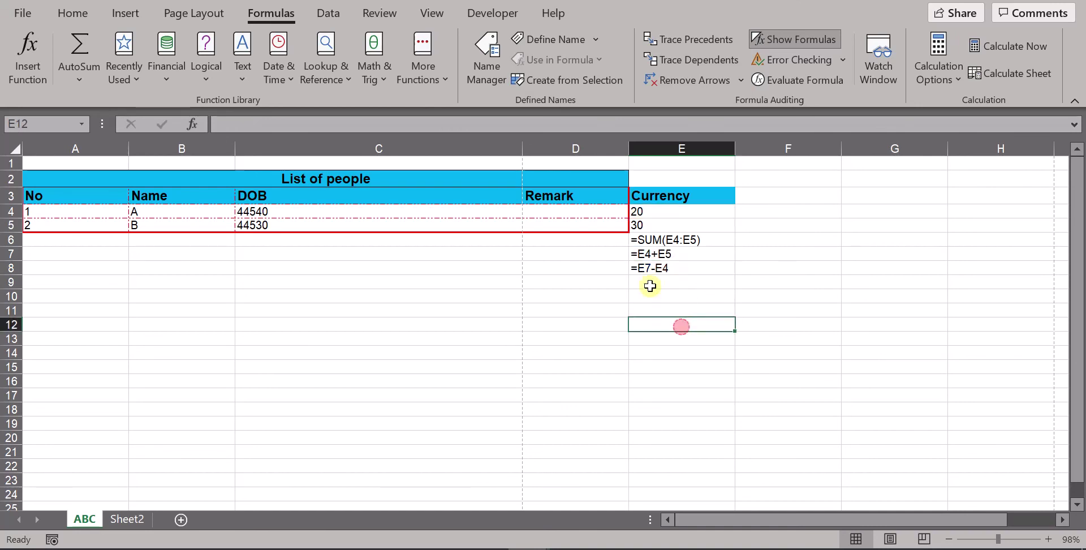
pyautogui.click(667, 241)
pyautogui.click(675, 263)
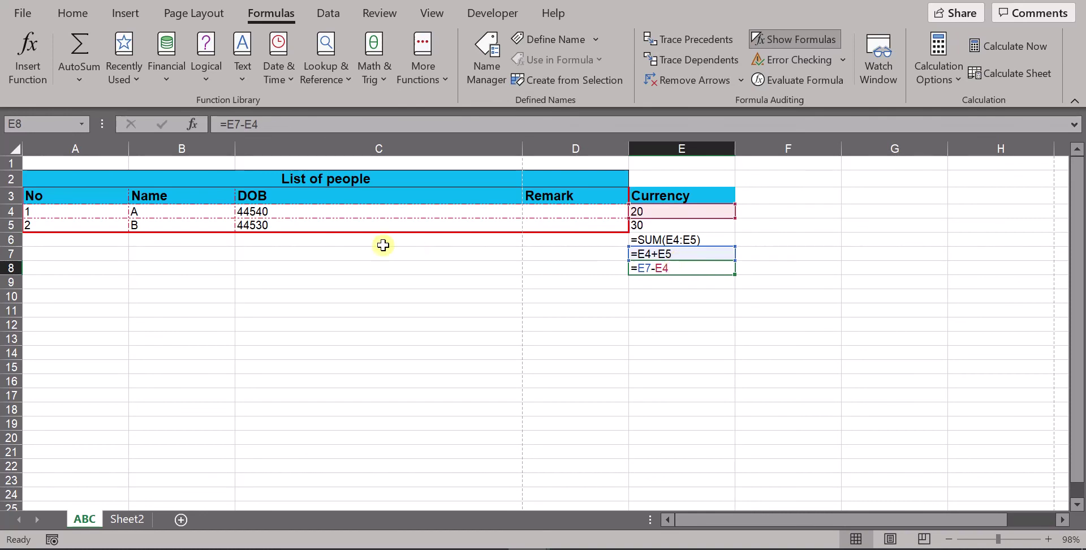
pyautogui.click(355, 226)
pyautogui.click(390, 268)
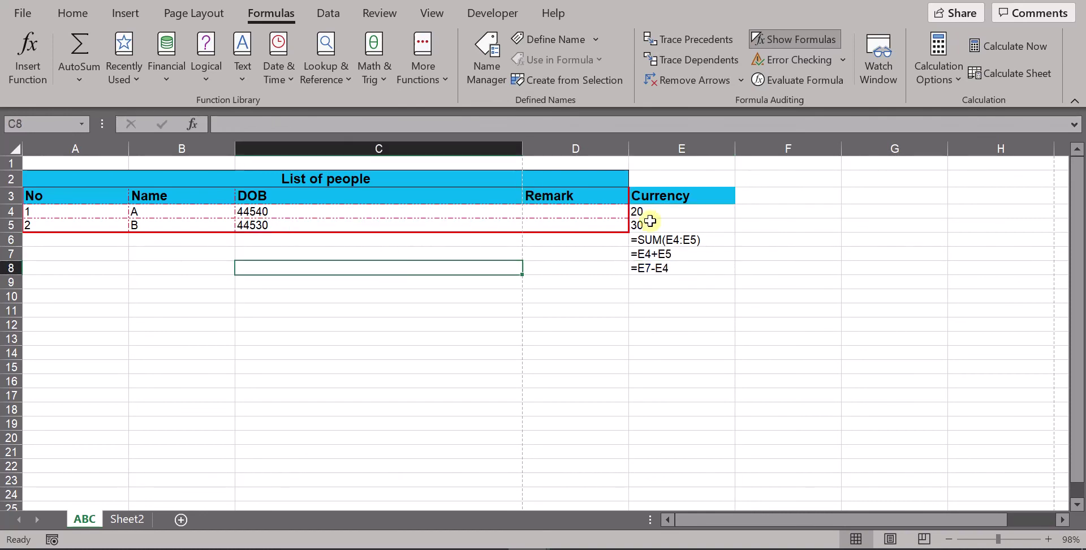
pyautogui.click(815, 36)
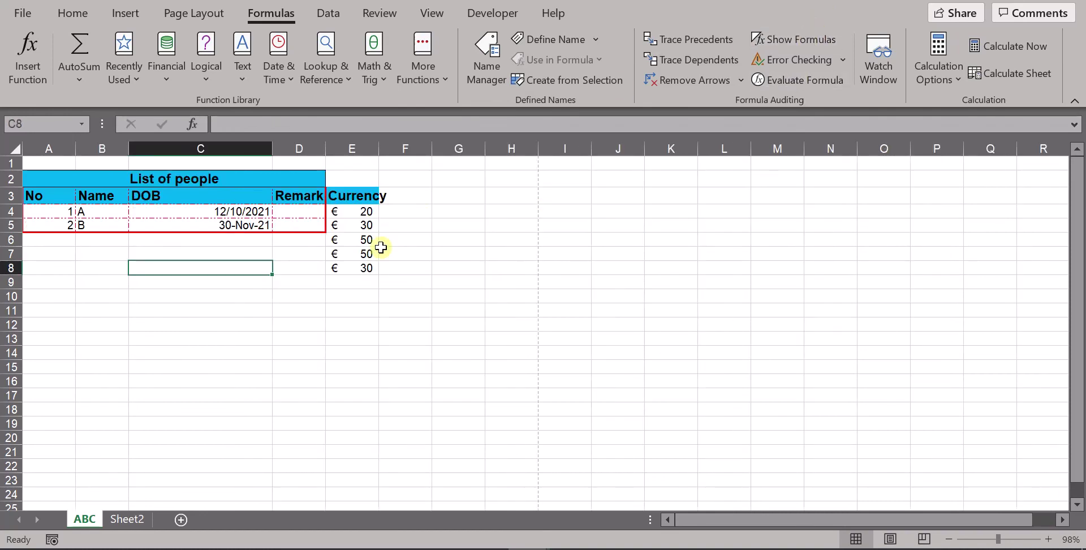
# Show values again and copy the €20 and €30 amounts into F4:F5
pyautogui.click(351, 320)
pyautogui.click(359, 267)
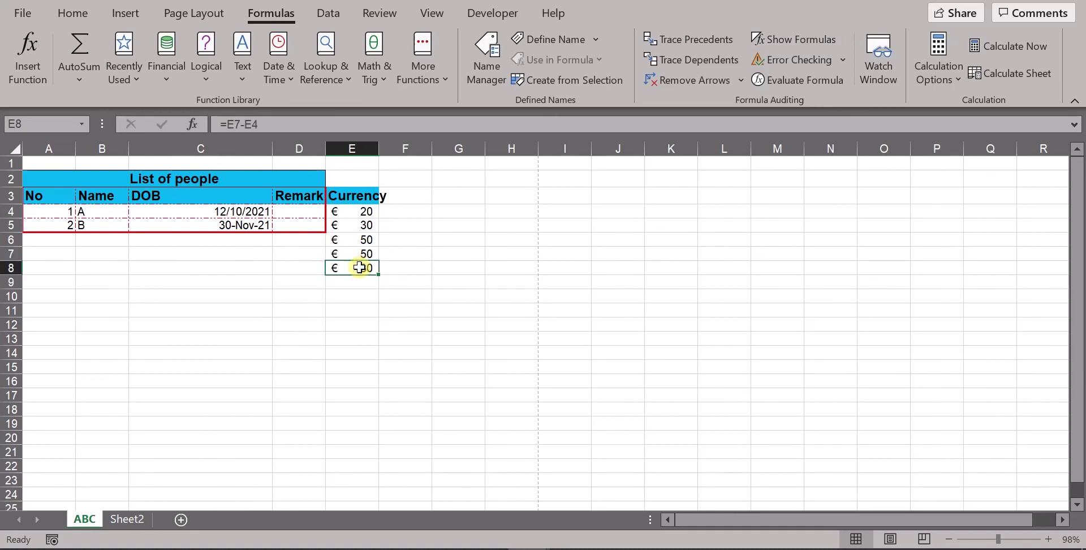
pyautogui.click(376, 211)
pyautogui.moveTo(378, 220)
pyautogui.mouseDown()
pyautogui.moveTo(412, 237)
pyautogui.moveTo(423, 225)
pyautogui.mouseUp()
pyautogui.click(412, 257)
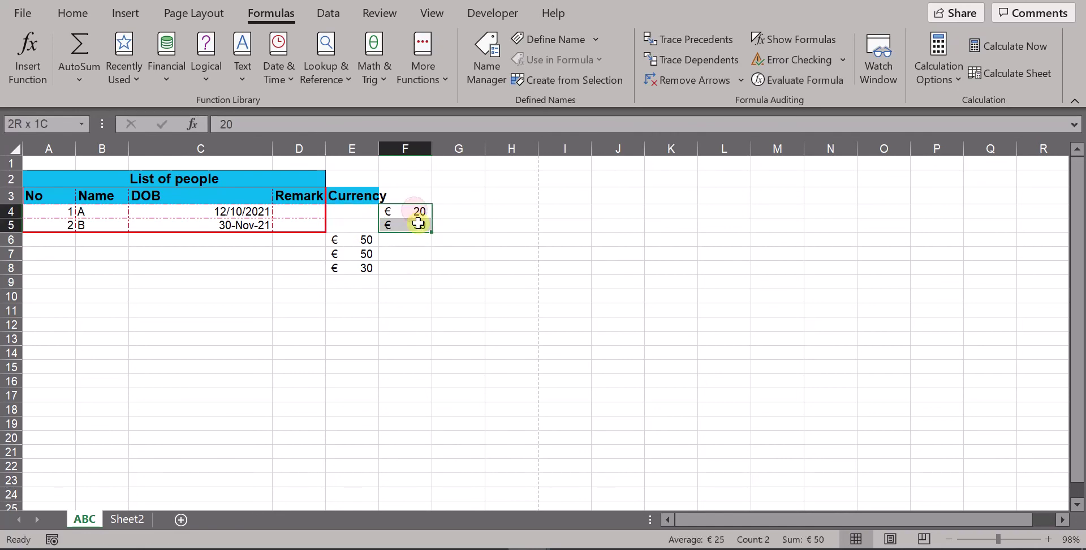
pyautogui.hotkey('ctrl', 'c')
pyautogui.click(343, 211)
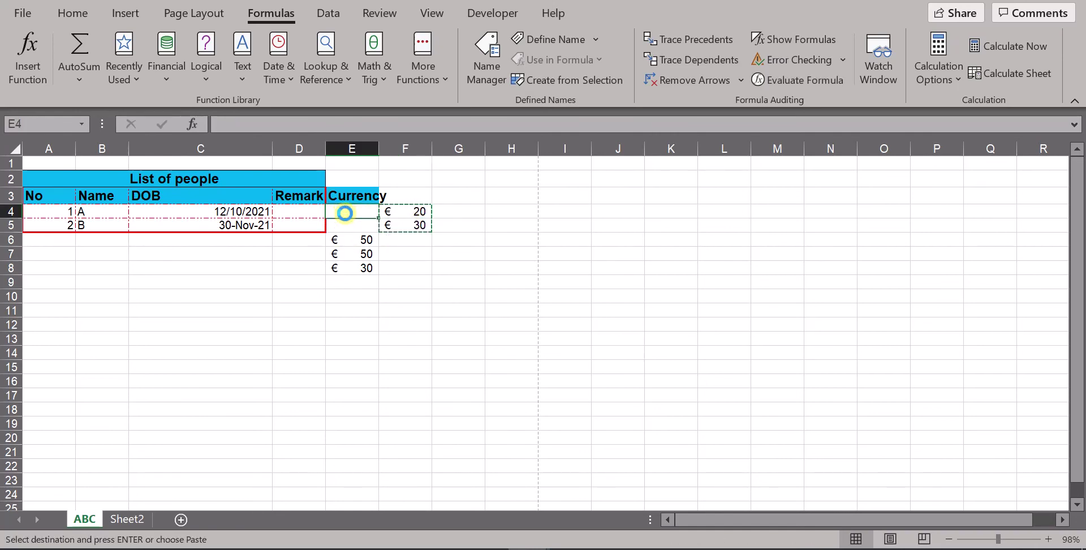
pyautogui.hotkey('ctrl', 'v')
# Review the formulas in E6, E7 and E8
pyautogui.click(357, 240)
pyautogui.click(359, 265)
pyautogui.click(357, 241)
pyautogui.click(362, 255)
pyautogui.click(412, 266)
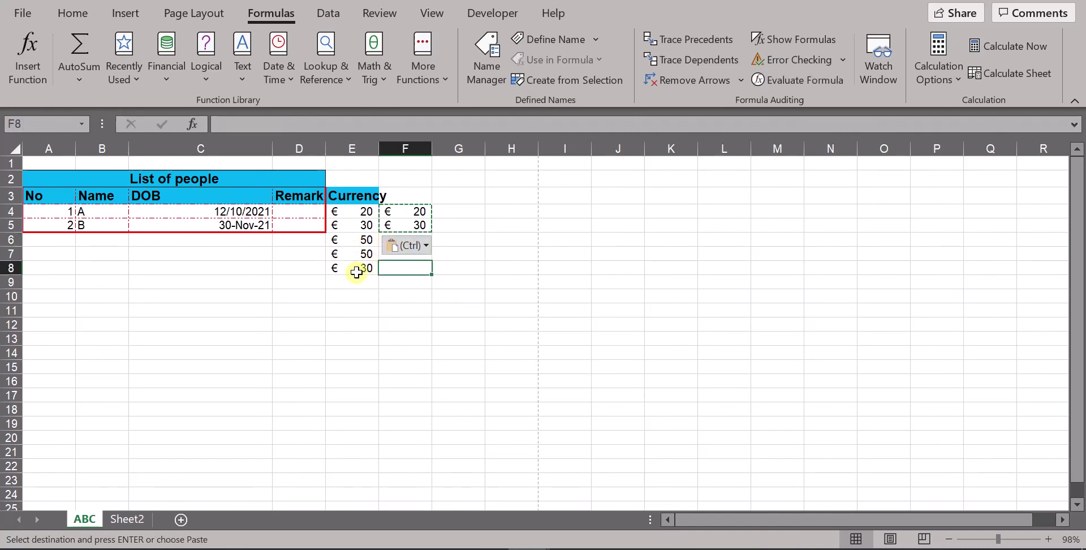
# Copy the E6:E8 formulas and paste them into F6:F8
pyautogui.moveTo(355, 271); pyautogui.dragTo(357, 242)
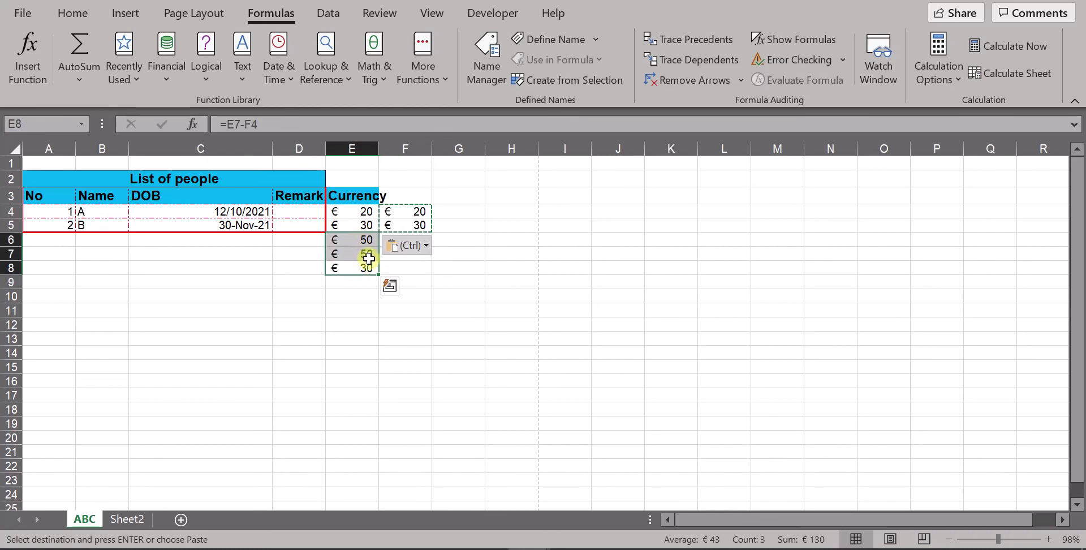
pyautogui.hotkey('ctrl', 'c')
pyautogui.click(394, 240)
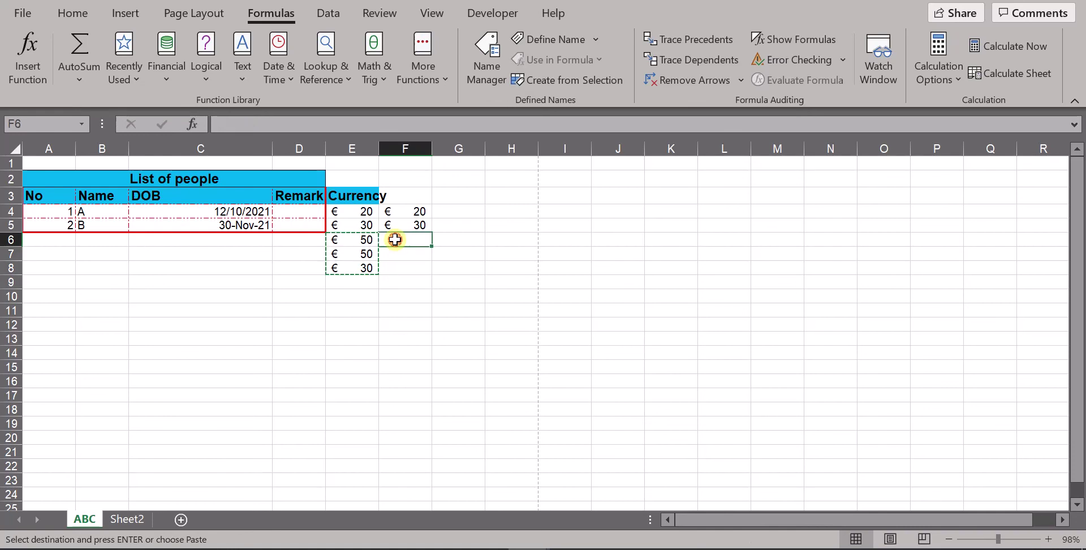
pyautogui.hotkey('ctrl', 'v')
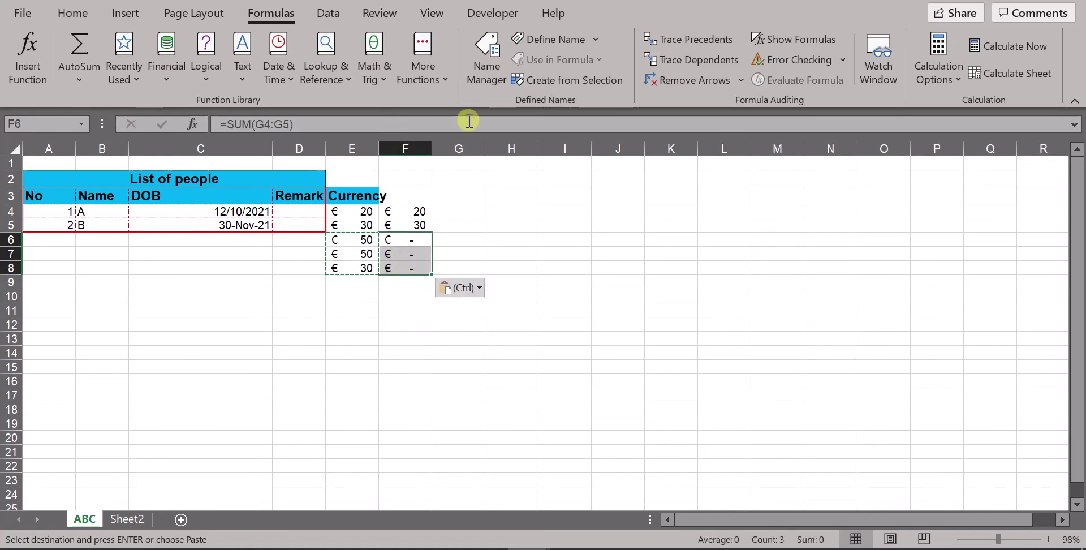
# Correct F6's sum range from G4:G5 to =SUM(F4:F5)
pyautogui.click(415, 238)
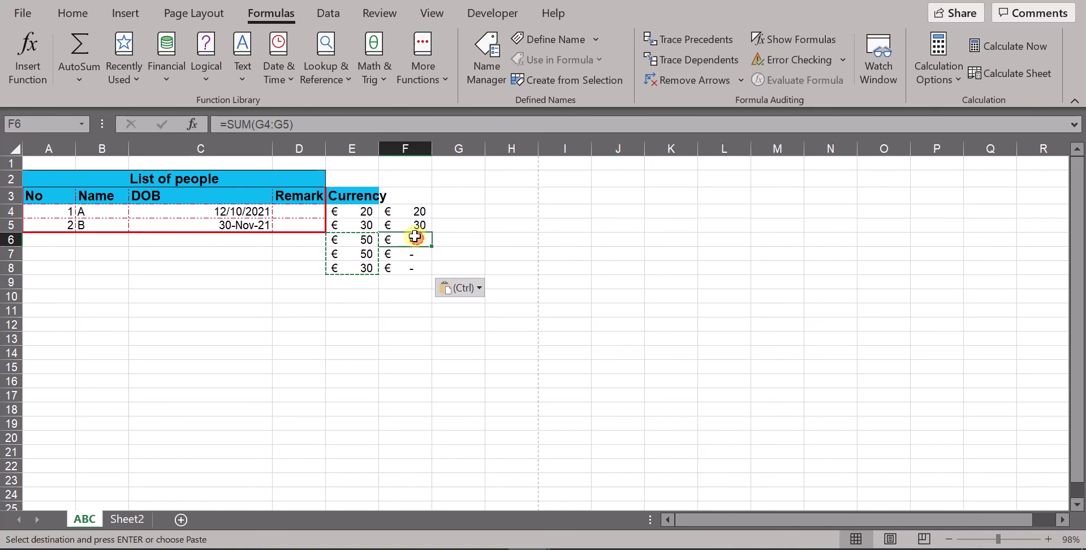
pyautogui.click(418, 122)
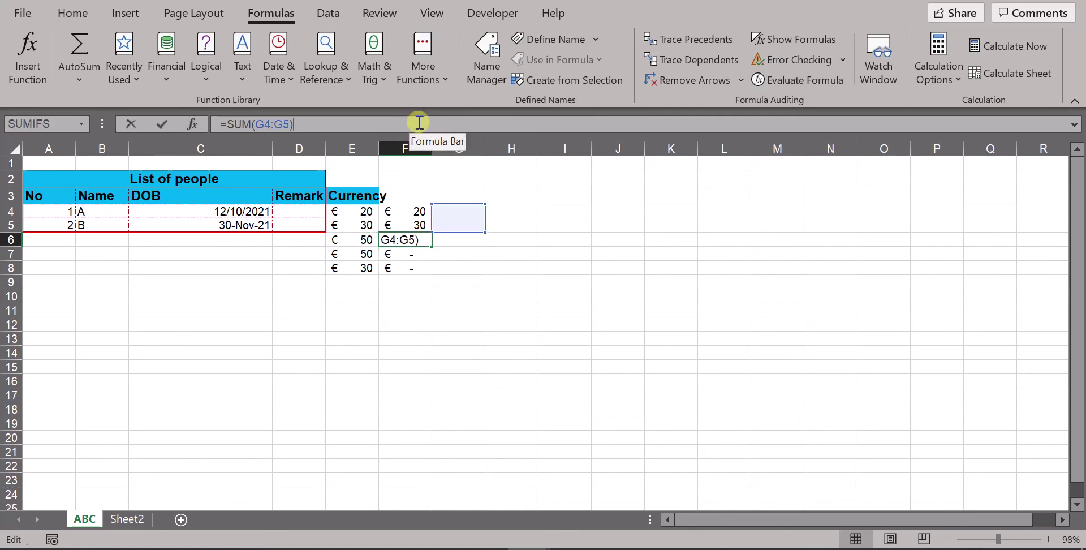
pyautogui.click(440, 232)
pyautogui.moveTo(439, 233); pyautogui.dragTo(426, 220)
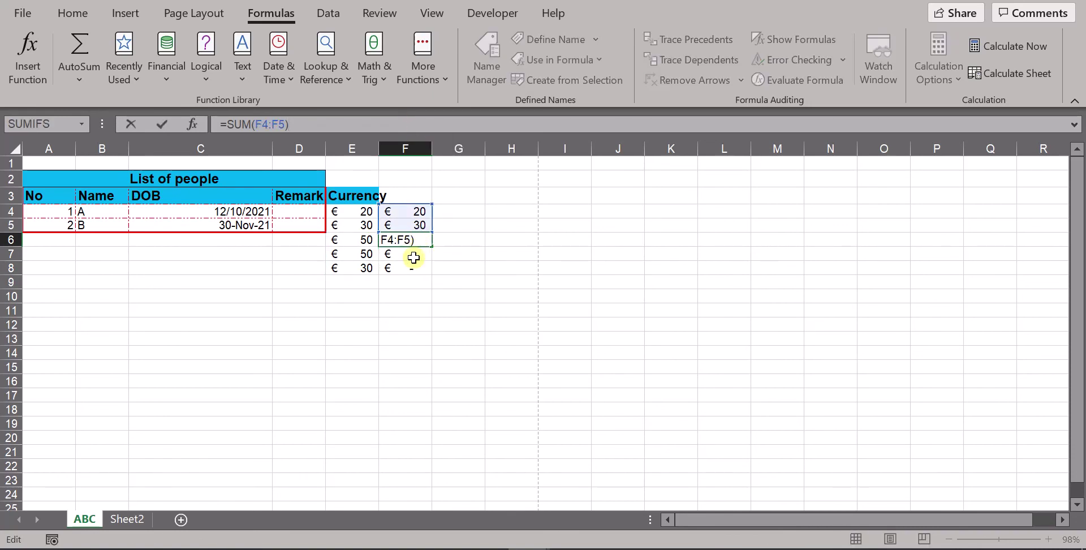
pyautogui.press('Return')
pyautogui.click(409, 241)
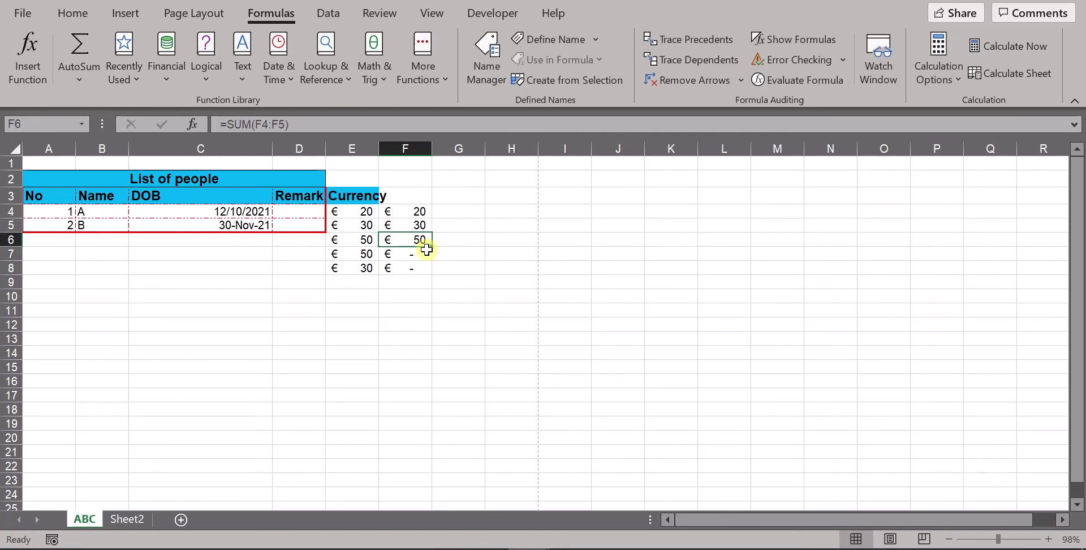
# Point F7's second reference at F5, giving =G4+F5, and recheck F6's sum
pyautogui.click(420, 250)
pyautogui.click(421, 264)
pyautogui.click(419, 254)
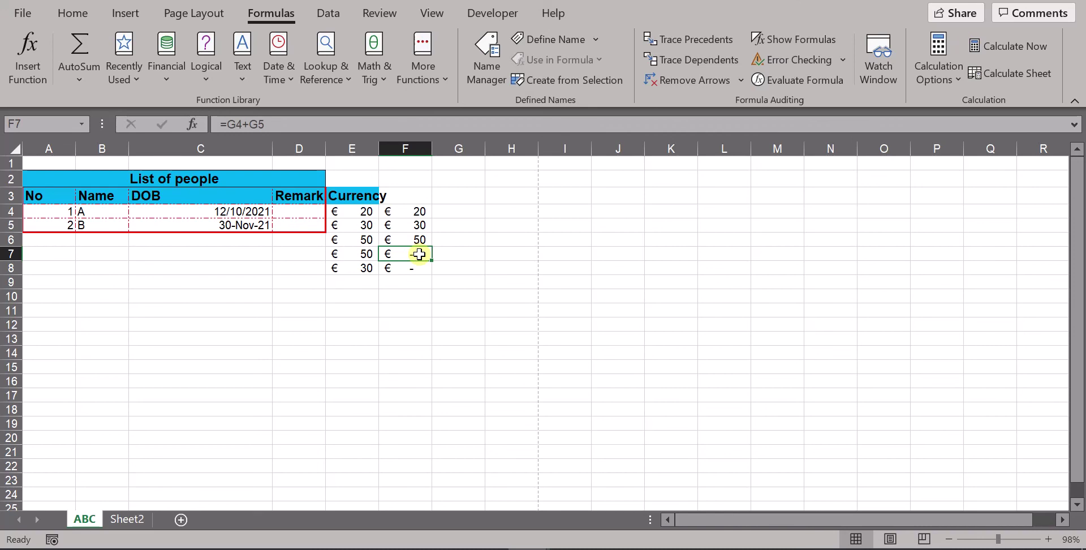
pyautogui.click(388, 124)
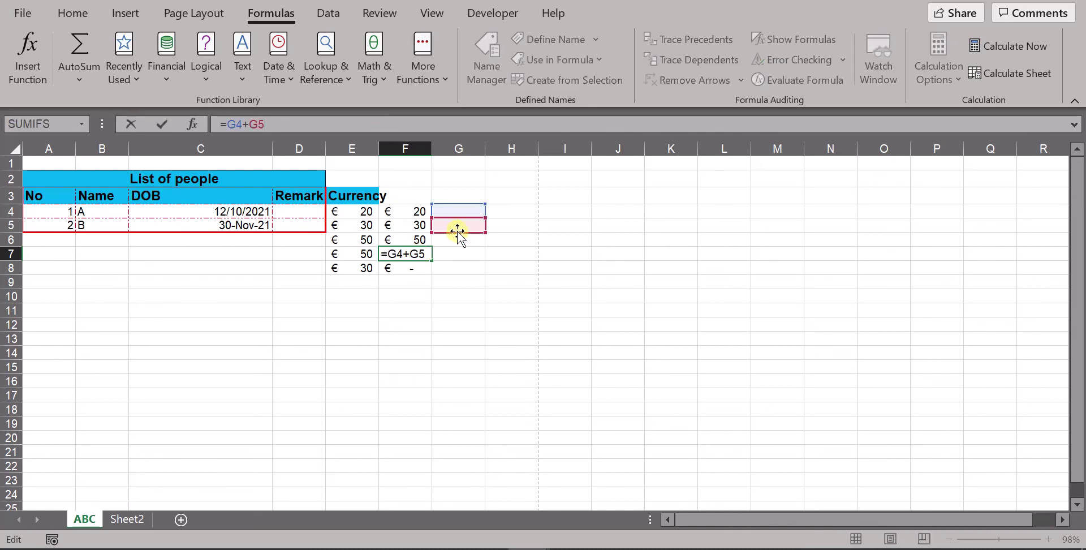
pyautogui.click(429, 227)
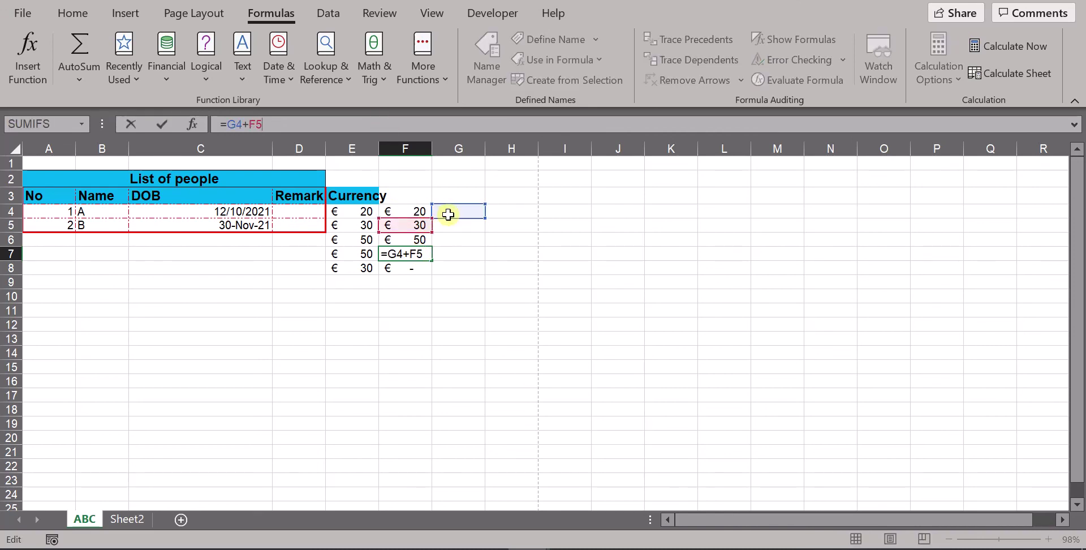
pyautogui.click(449, 214)
pyautogui.click(414, 253)
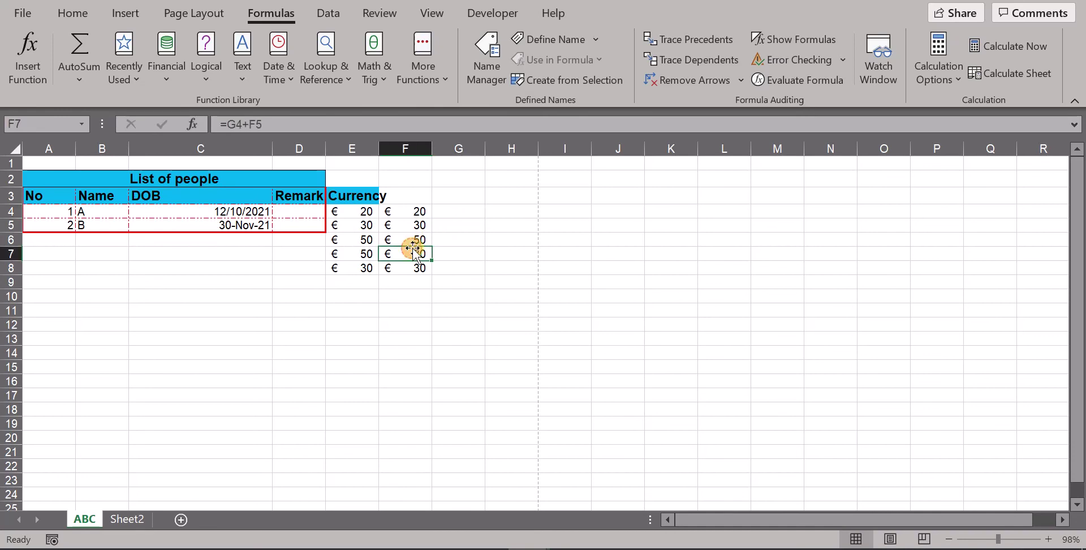
pyautogui.click(415, 241)
pyautogui.hotkey('alt', '=')
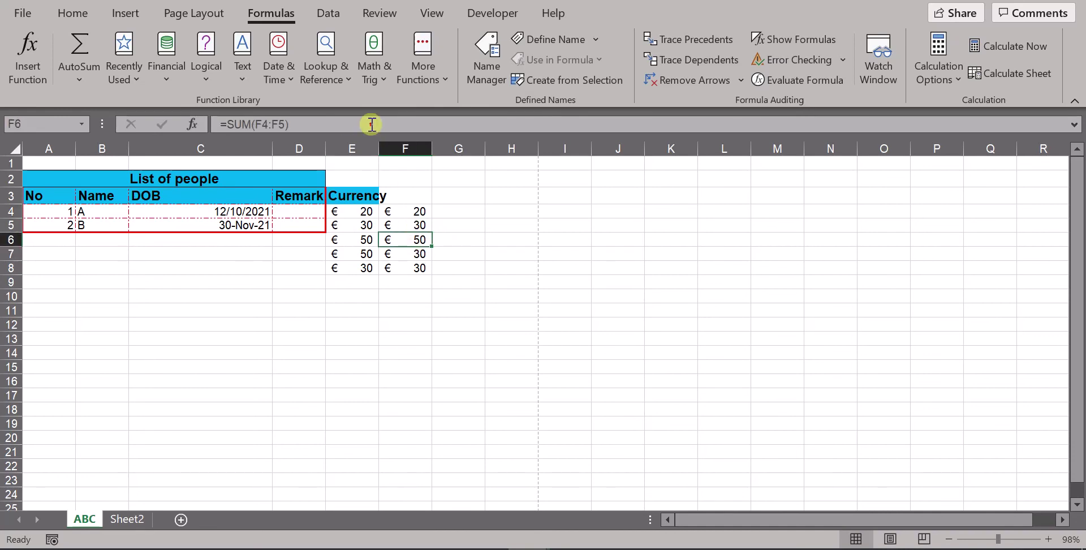
pyautogui.click(396, 257)
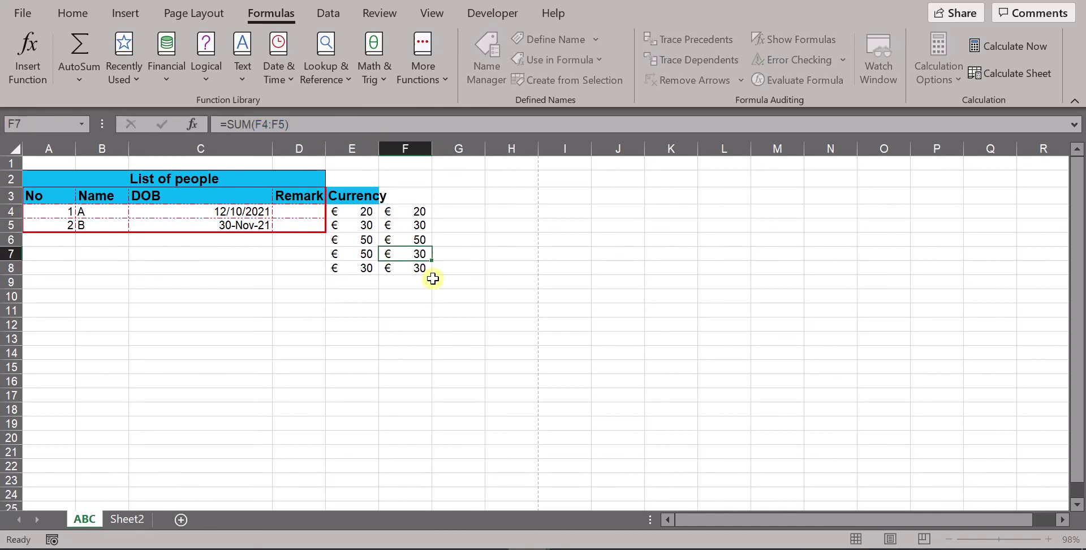
# Change F7 to =F4+F5 and confirm F8's formula unchanged
pyautogui.click(420, 123)
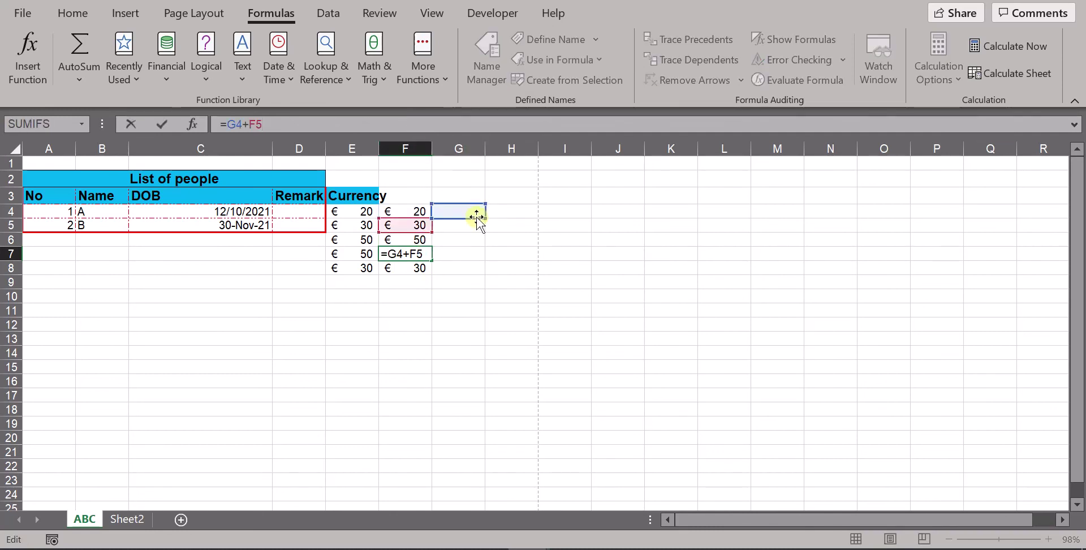
pyautogui.moveTo(472, 218); pyautogui.dragTo(419, 217)
pyautogui.press('Return')
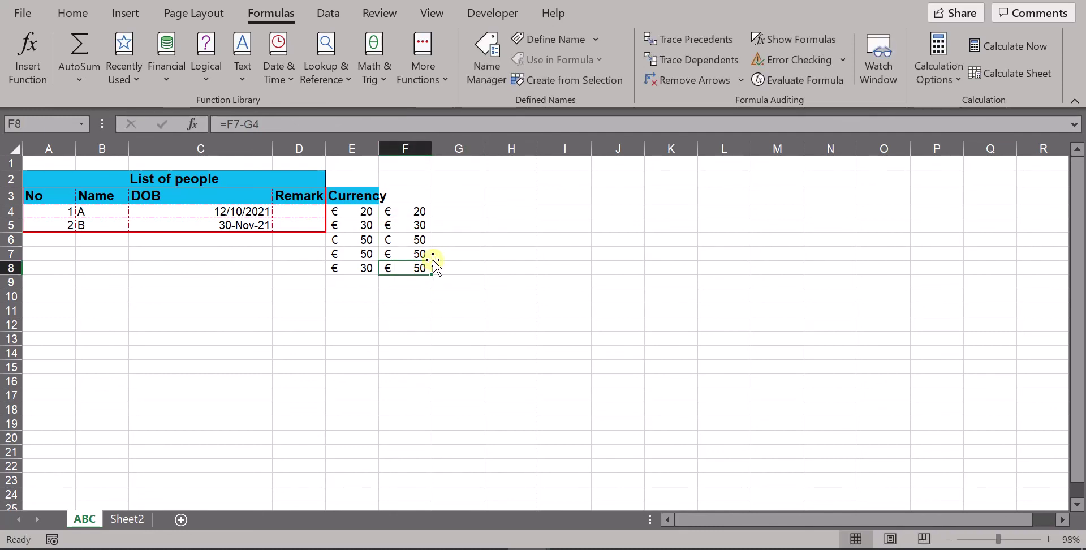
pyautogui.click(412, 121)
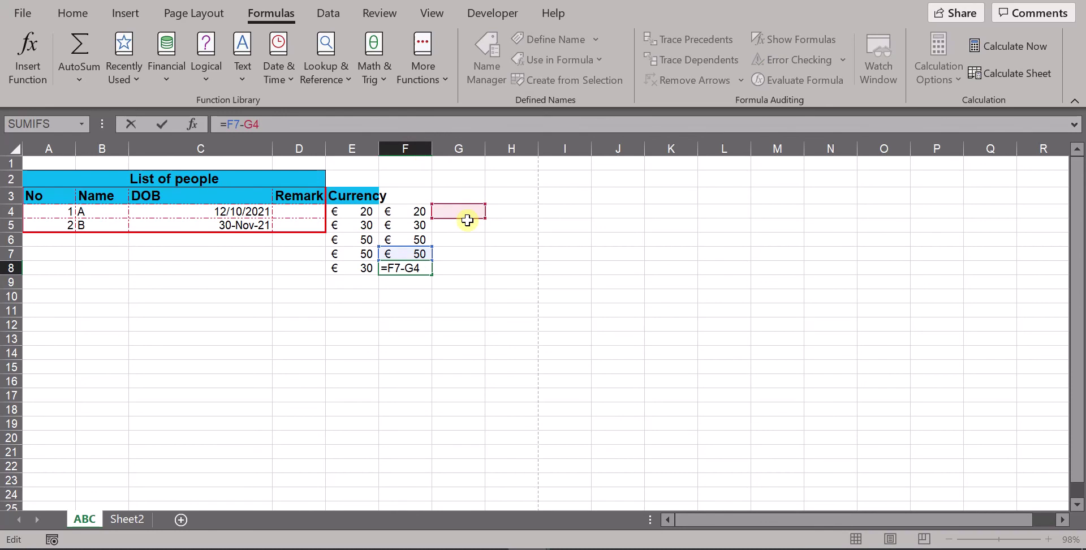
pyautogui.click(465, 222)
pyautogui.click(417, 268)
pyautogui.click(408, 123)
pyautogui.press('Return')
# Move to an empty cell below the table and bring up the Insert commands
pyautogui.click(440, 278)
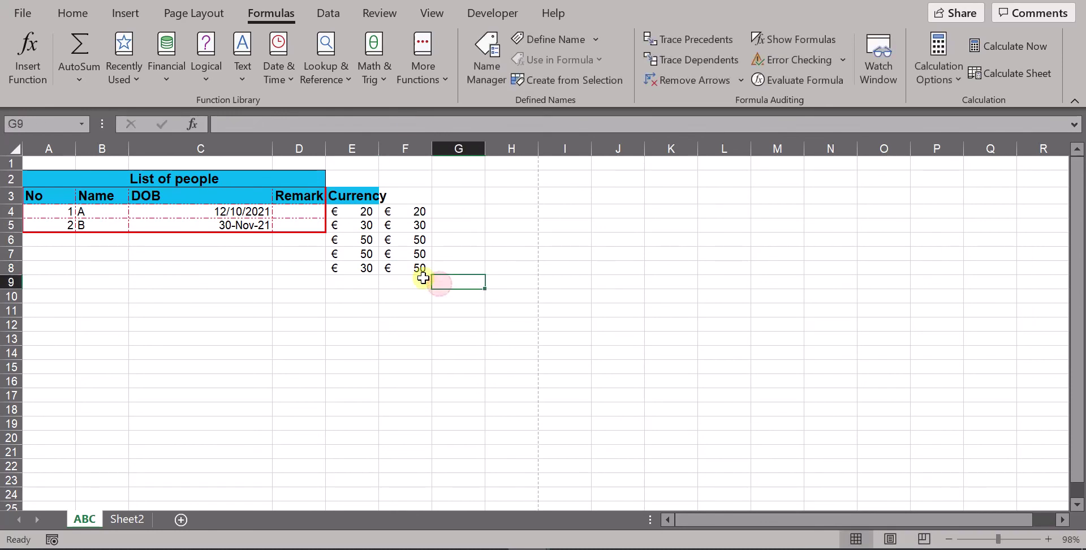
pyautogui.click(392, 309)
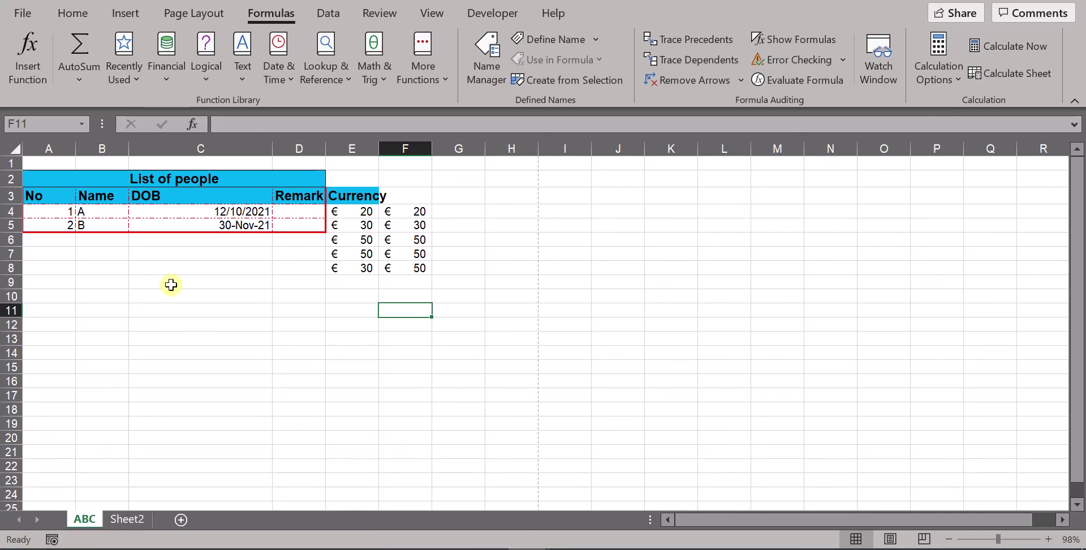
pyautogui.click(124, 319)
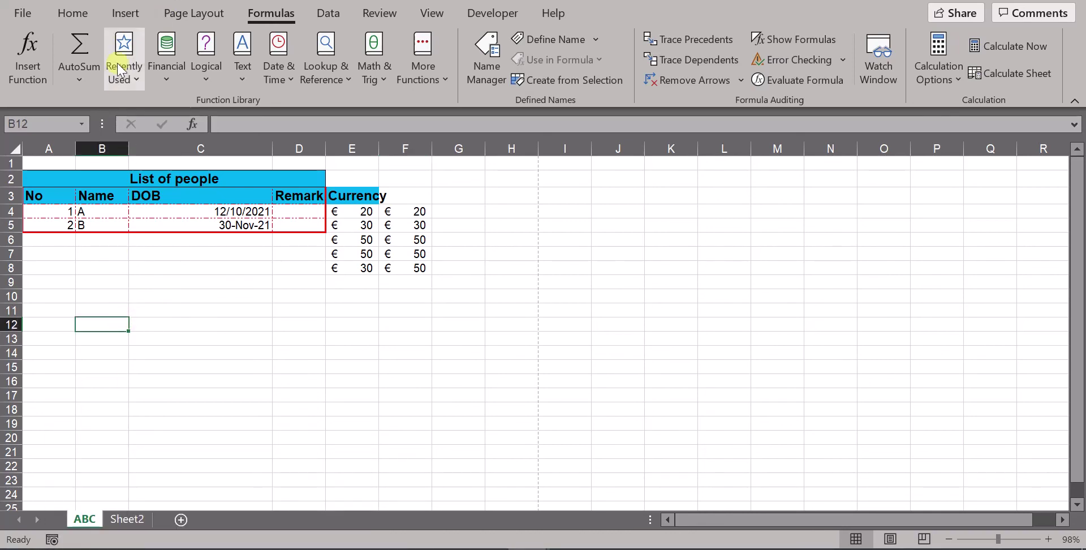
pyautogui.click(125, 13)
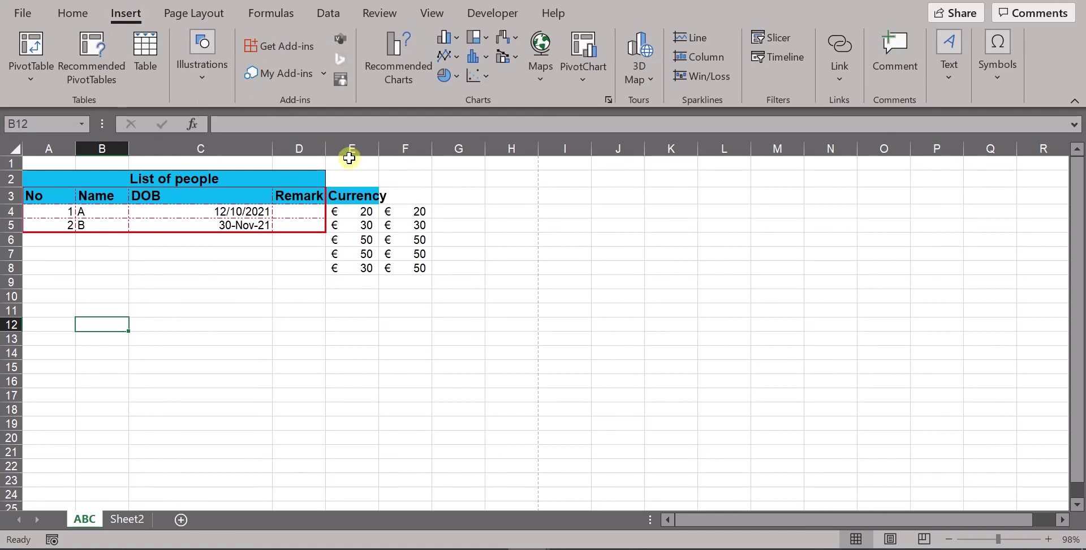
# Return to Home and inspect the first date of birth in C4
pyautogui.click(72, 13)
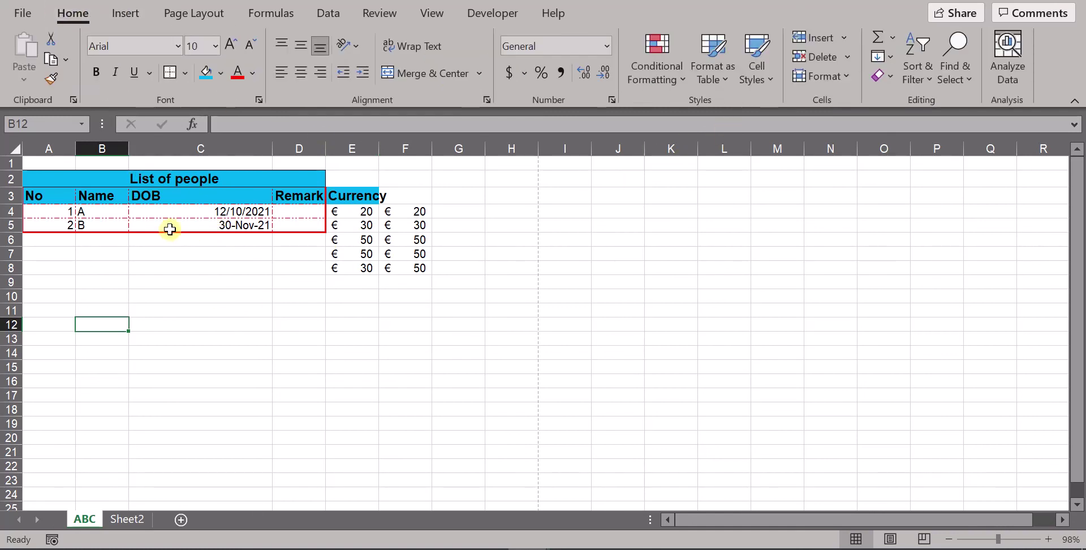
pyautogui.click(181, 211)
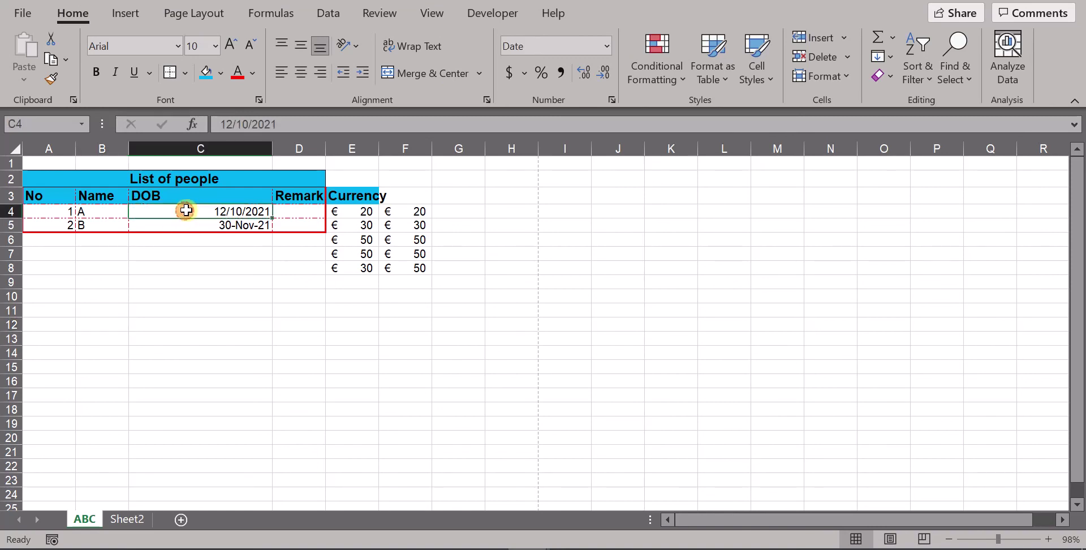
pyautogui.scroll(-4, 226, 244)
pyautogui.scroll(4, 229, 253)
pyautogui.click(208, 266)
pyautogui.click(147, 390)
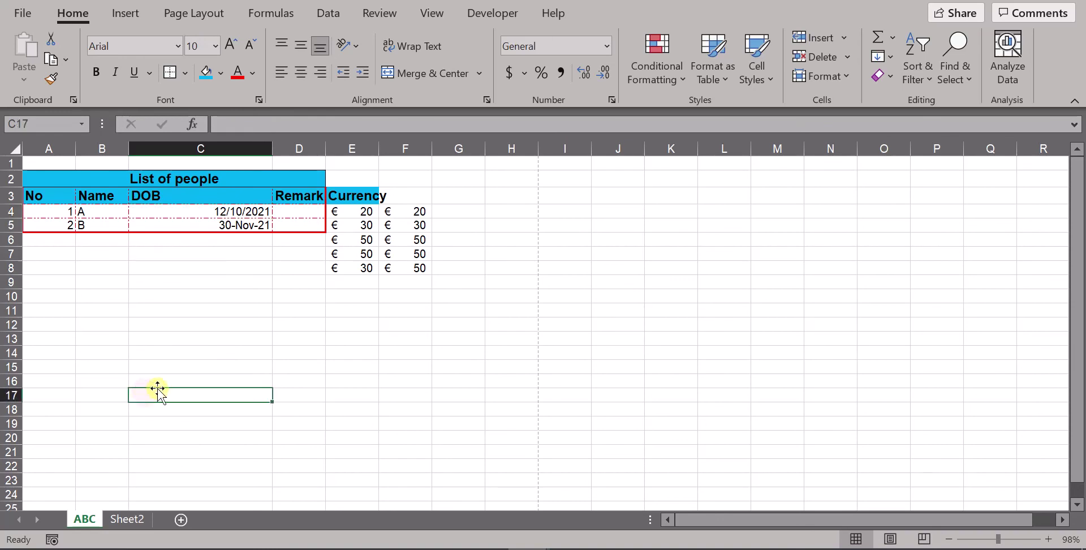
# Inspect the No header, first name B4, number A4 and the DOB header cells
pyautogui.click(52, 191)
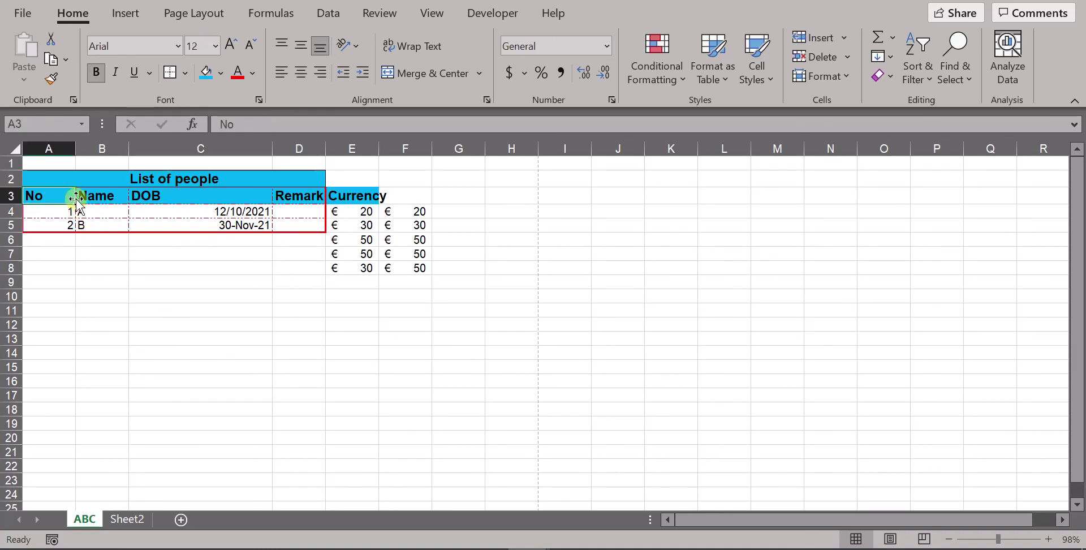
pyautogui.click(103, 212)
pyautogui.click(55, 208)
pyautogui.click(58, 194)
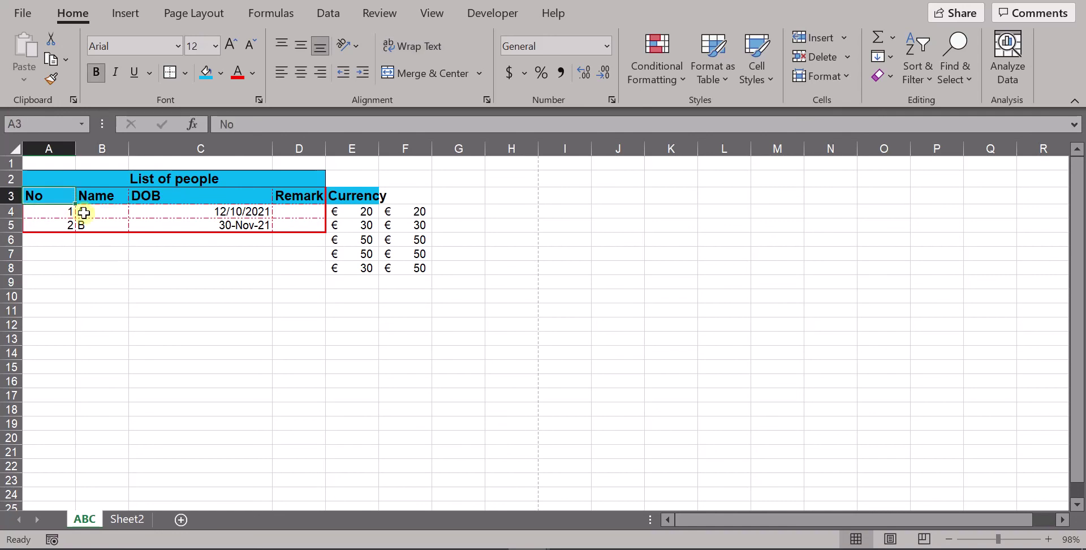
pyautogui.scroll(-3, 151, 218)
pyautogui.scroll(3, 151, 219)
pyautogui.scroll(-3, 153, 220)
pyautogui.scroll(3, 158, 227)
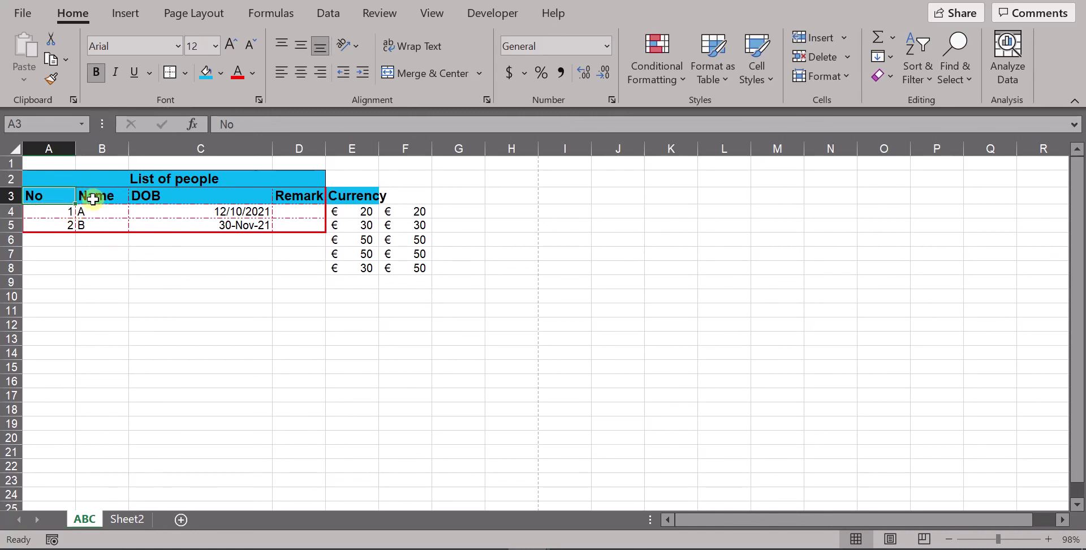
pyautogui.click(156, 202)
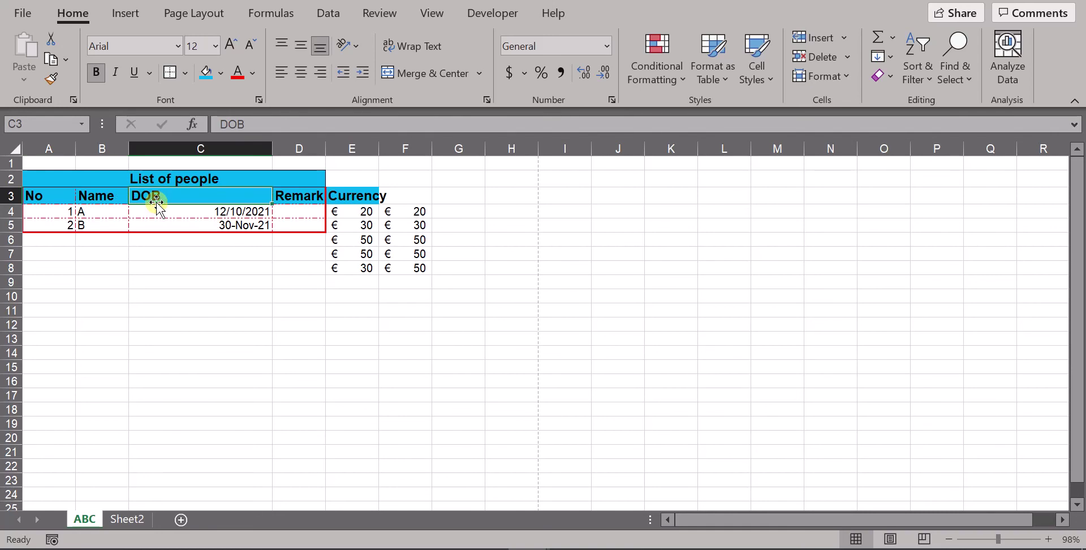
pyautogui.click(152, 266)
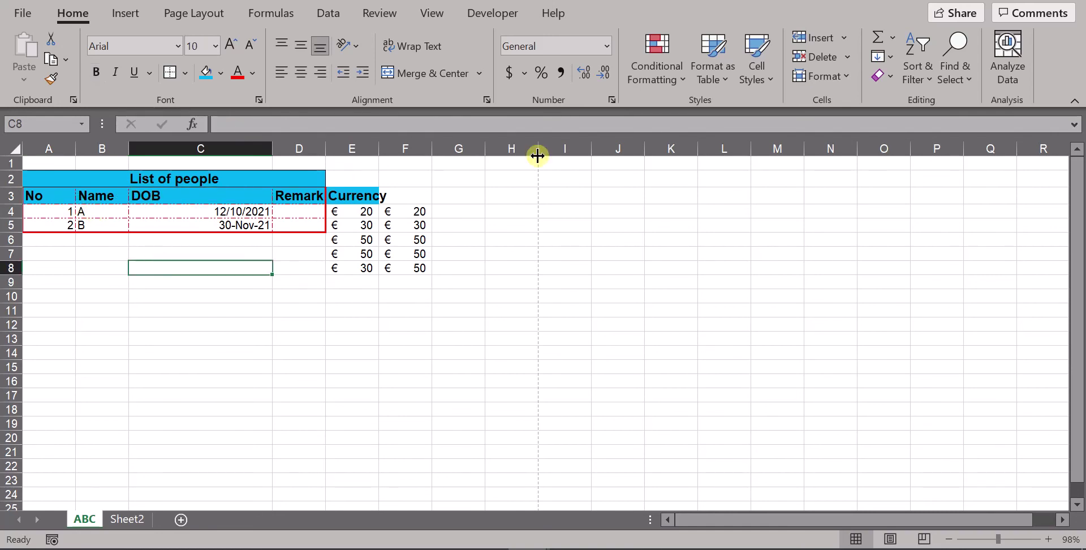
# Freeze panes at row 4 so rows 1-3 stay fixed, then scroll to check
pyautogui.click(10, 212)
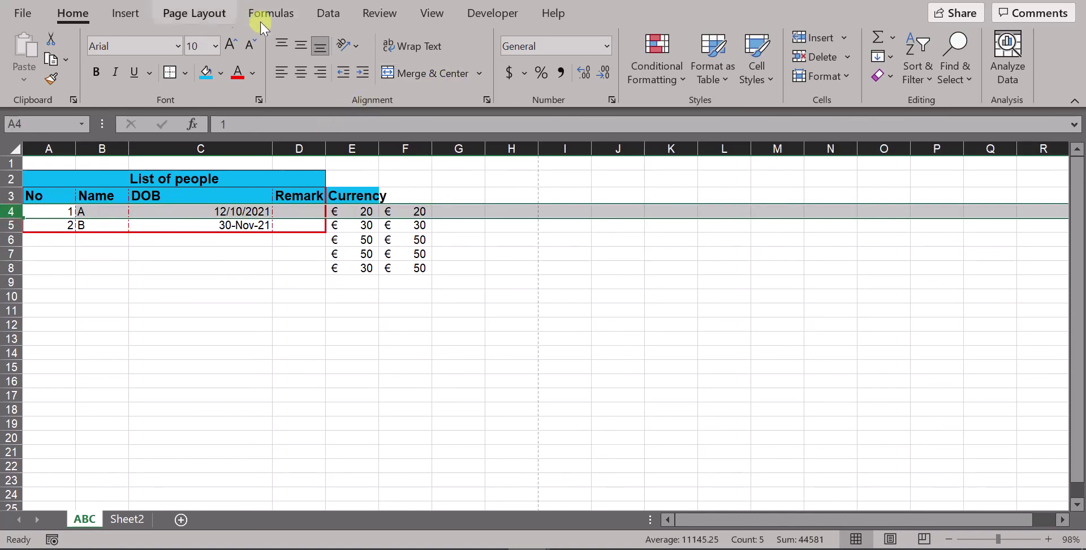
pyautogui.click(430, 14)
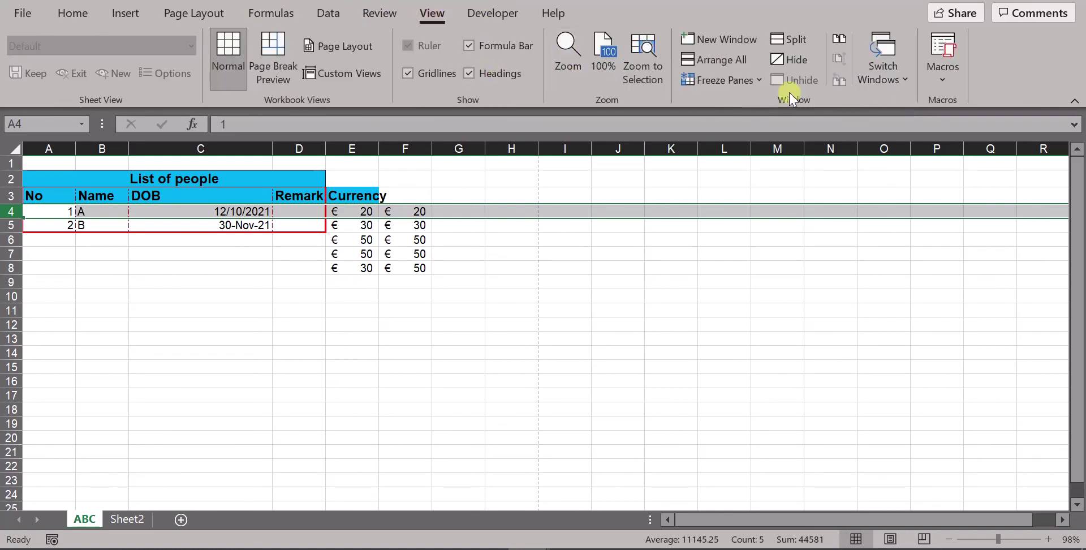
pyautogui.click(758, 81)
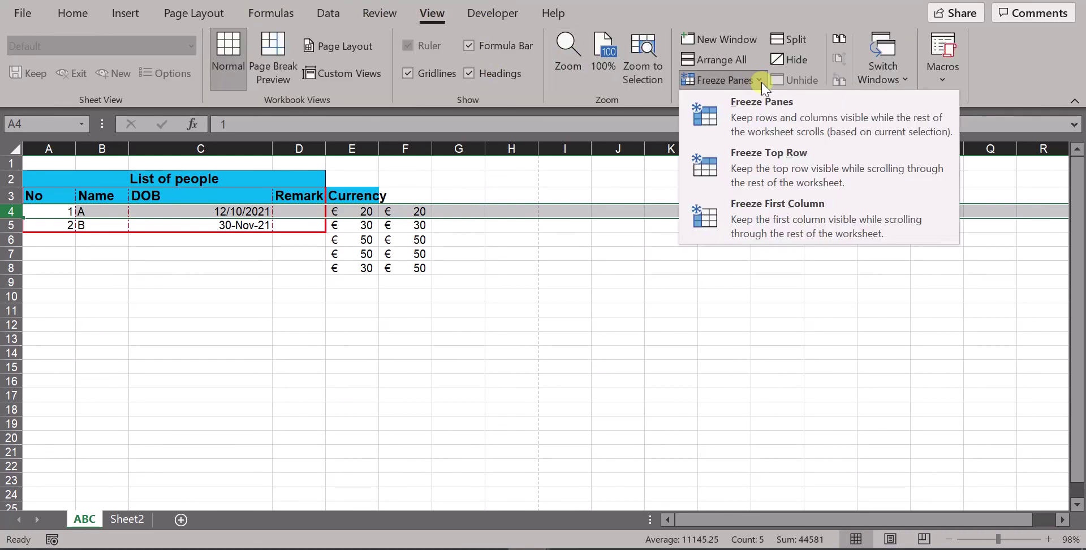
pyautogui.click(771, 114)
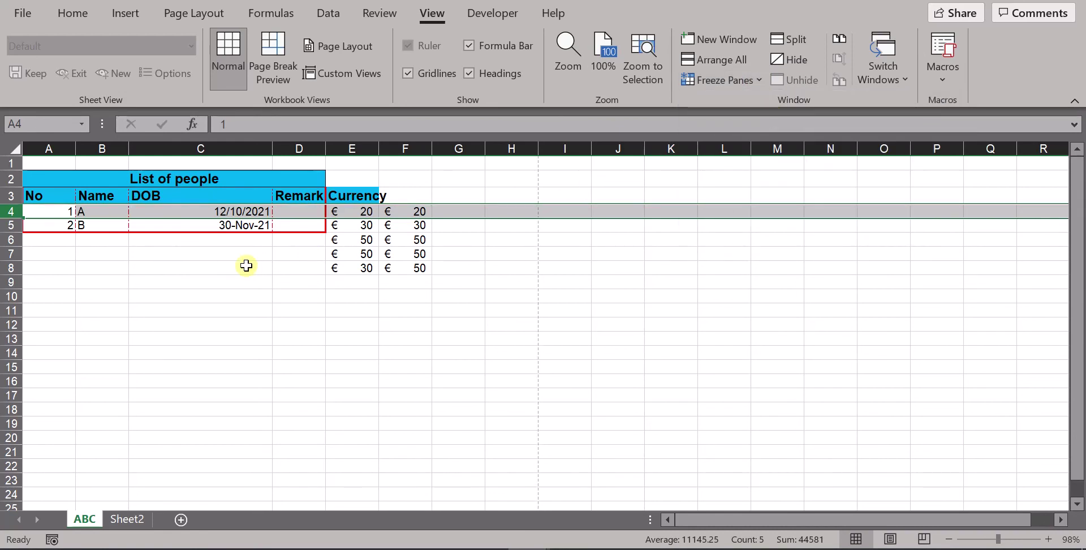
pyautogui.scroll(-3, 218, 211)
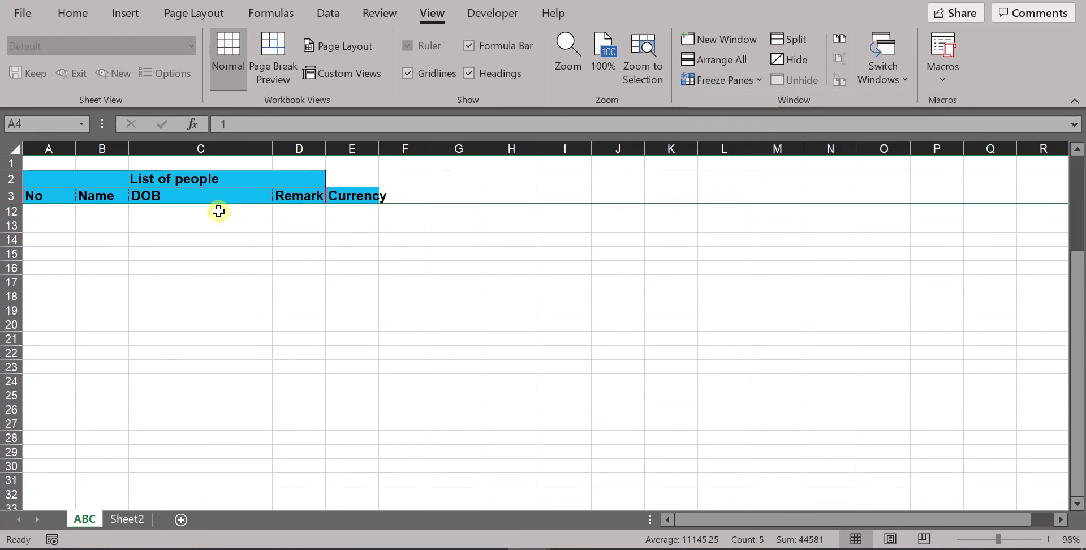
pyautogui.scroll(3, 215, 234)
pyautogui.scroll(-3, 214, 233)
pyautogui.scroll(3, 214, 233)
pyautogui.scroll(-3, 214, 233)
pyautogui.scroll(3, 188, 230)
# Select the header cells No, Name, DOB, Remark and Currency in row 3 in turn
pyautogui.click(59, 195)
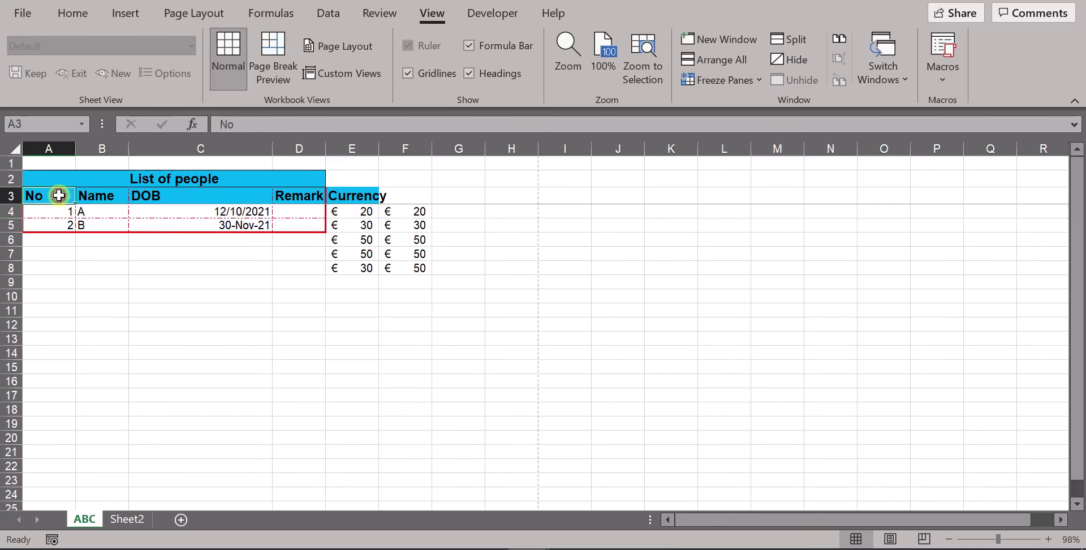
pyautogui.click(105, 194)
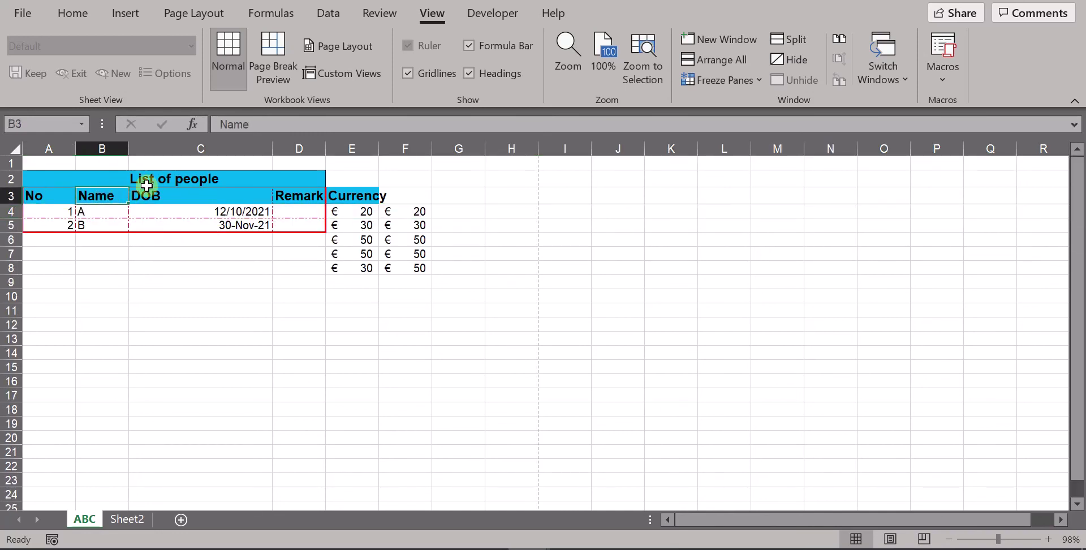
pyautogui.click(152, 192)
pyautogui.click(313, 198)
pyautogui.click(355, 195)
pyautogui.click(310, 195)
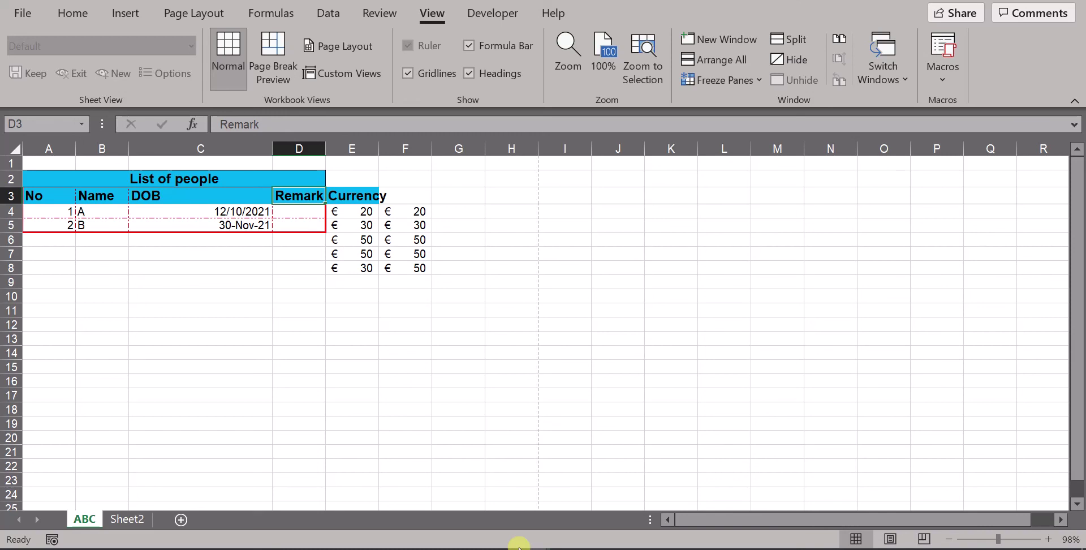
pyautogui.moveTo(527, 548)
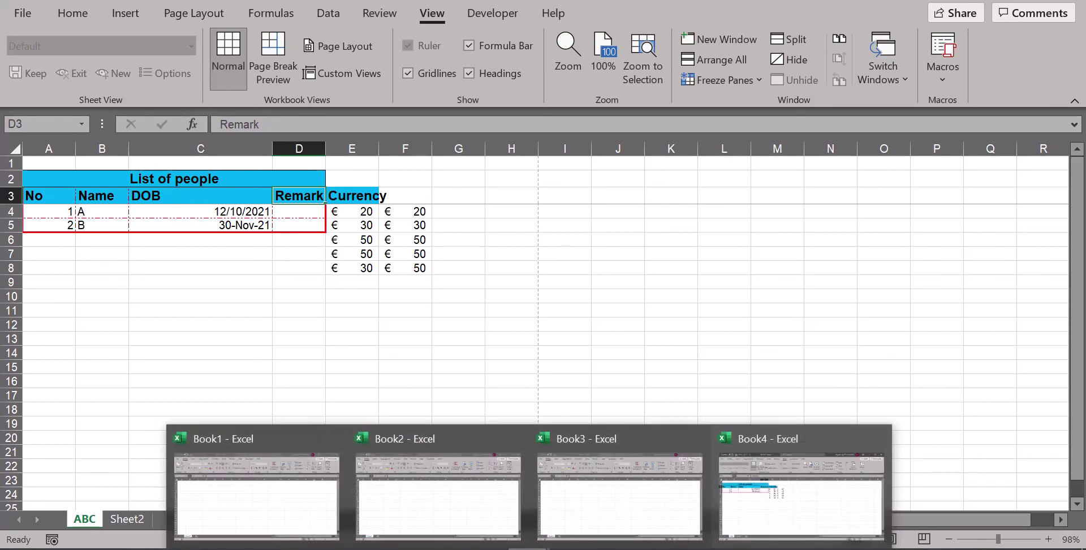
# Select empty cells F8 and F11 and bring up the Insert ribbon commands
pyautogui.click(425, 269)
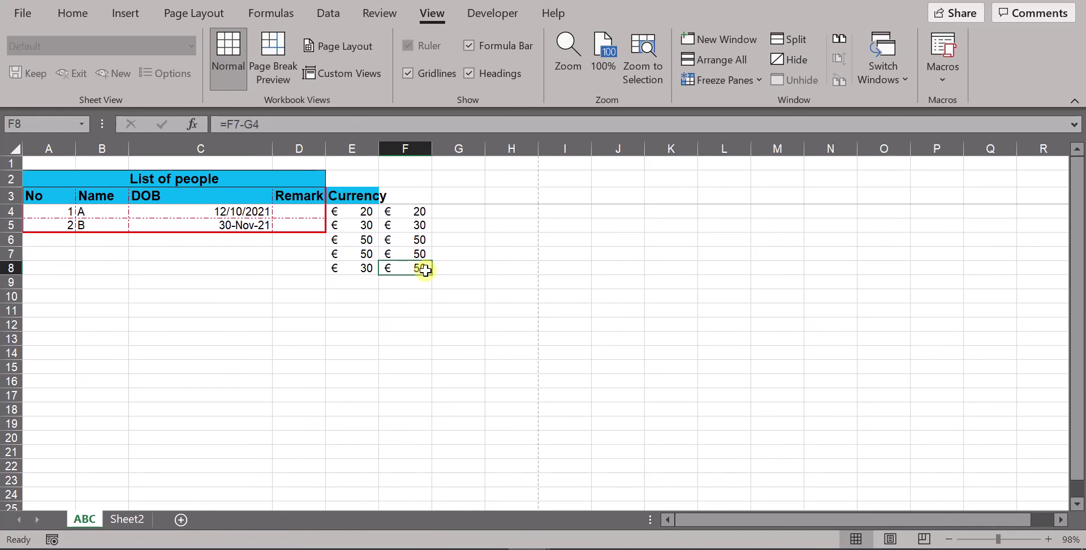
pyautogui.click(396, 310)
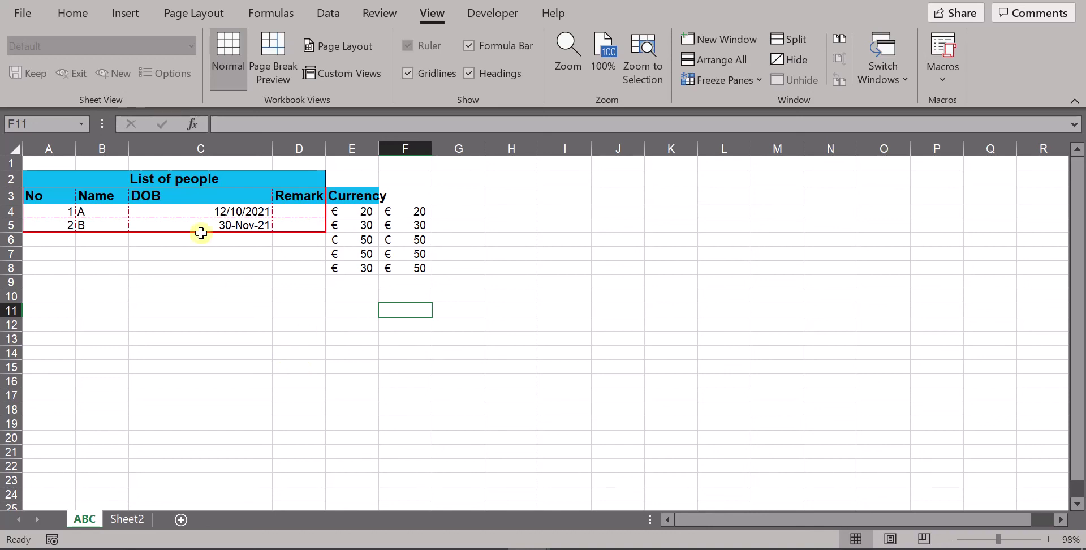
pyautogui.click(119, 14)
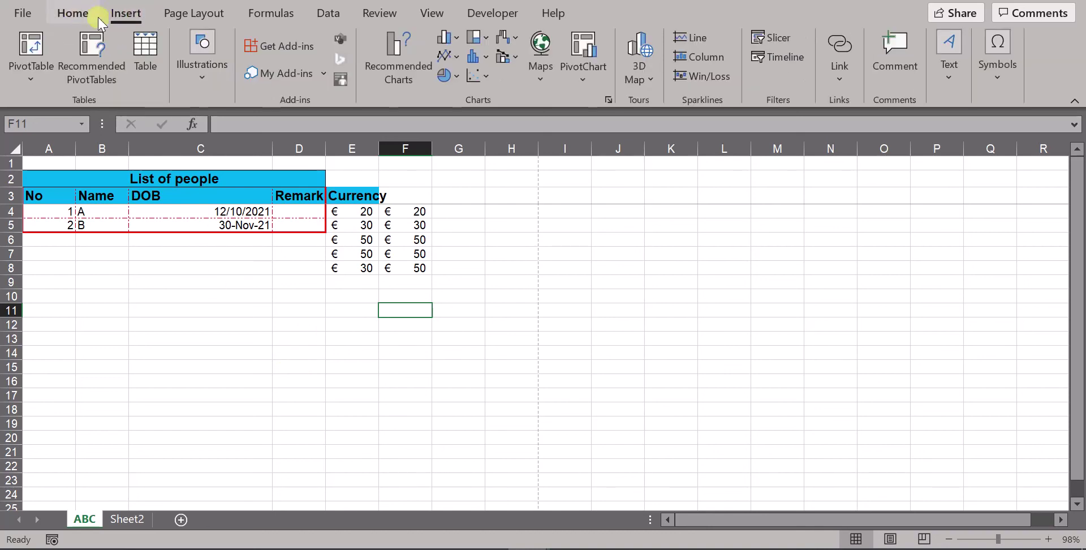
pyautogui.click(350, 366)
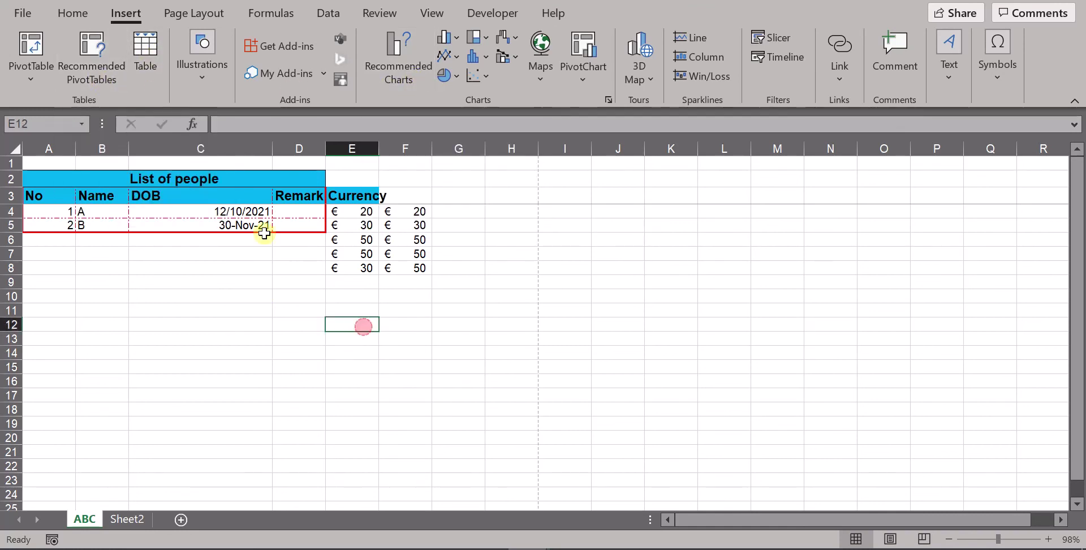
# Insert a Clustered Column chart of the DOB and Currency values in C4:E5 via Recommended Charts
pyautogui.click(192, 249)
pyautogui.click(215, 211)
pyautogui.moveTo(216, 211); pyautogui.dragTo(359, 225)
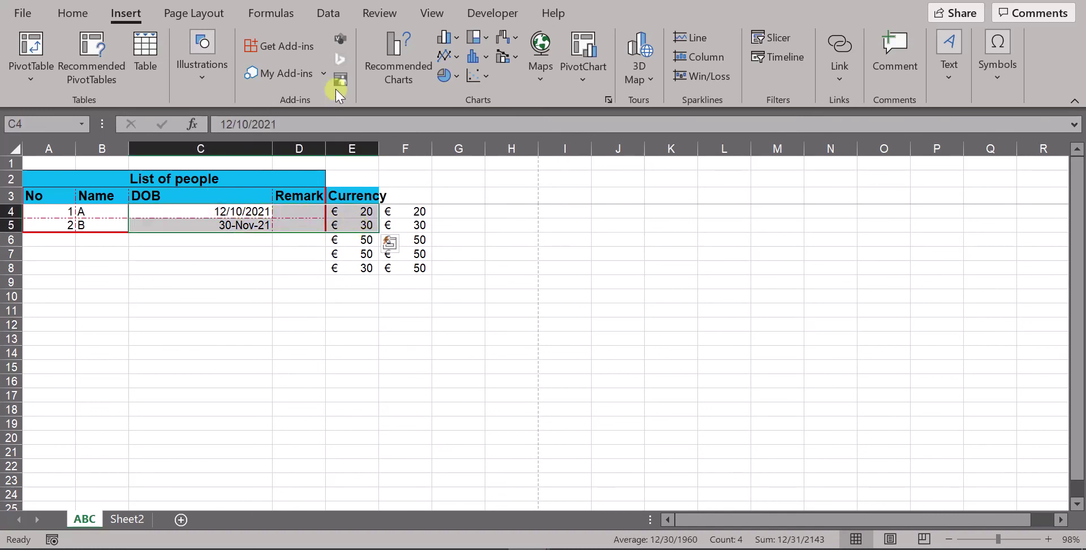
pyautogui.click(396, 69)
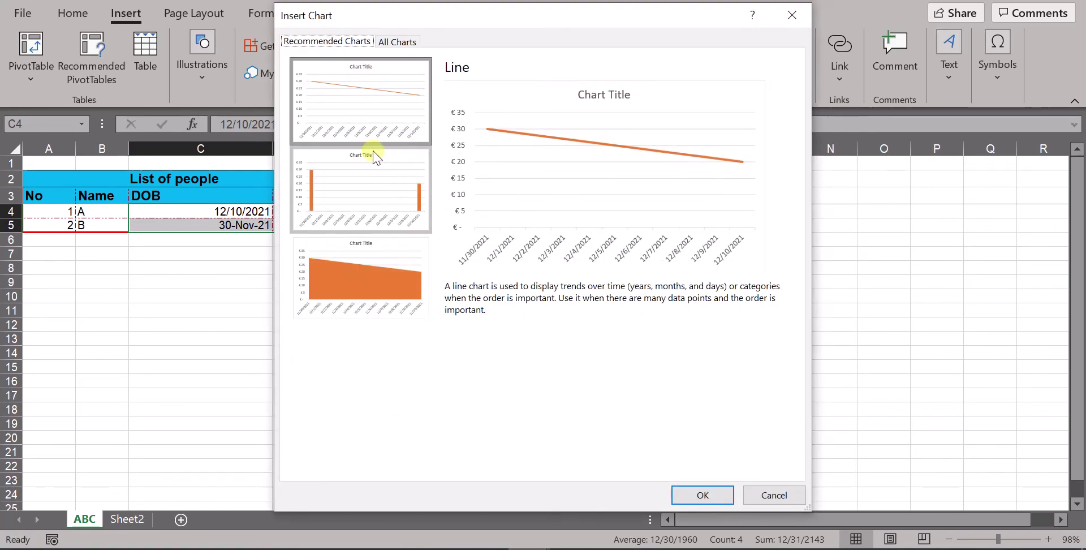
pyautogui.click(363, 168)
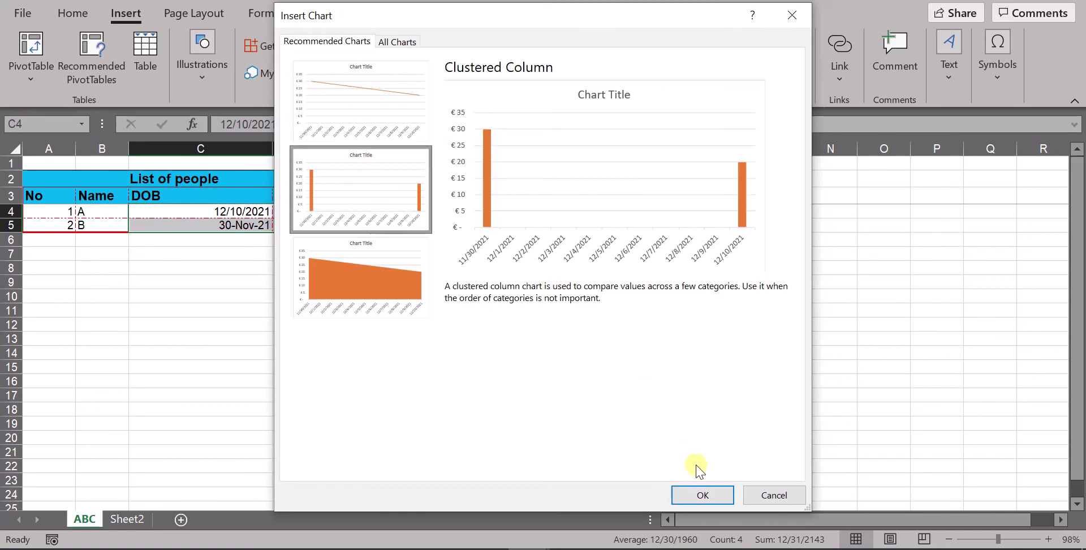
pyautogui.click(701, 497)
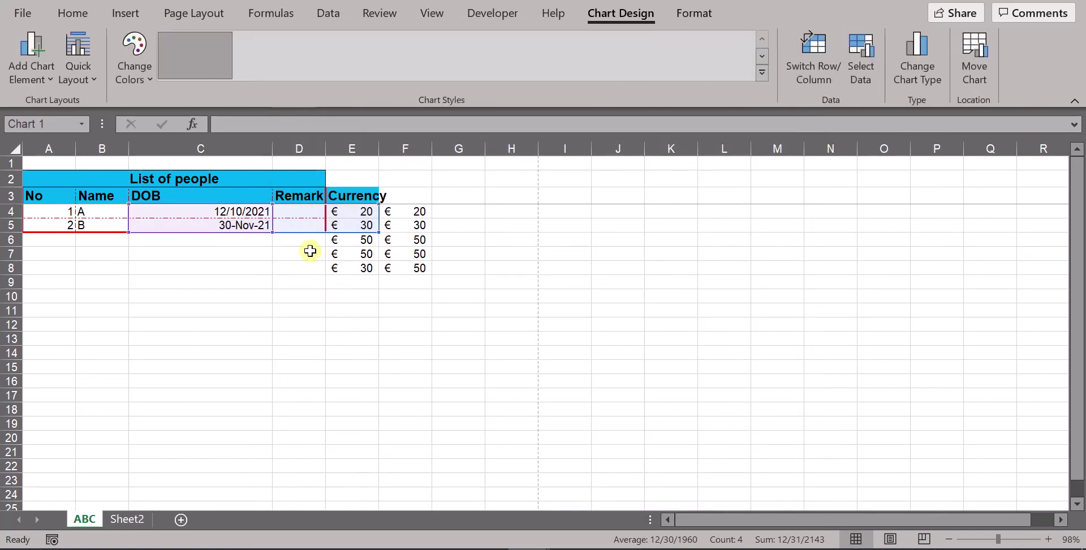
# Drag the chart right of the table and replace its title with 'List of people'
pyautogui.moveTo(526, 371)
pyautogui.mouseDown()
pyautogui.moveTo(404, 419)
pyautogui.moveTo(589, 404)
pyautogui.mouseUp()
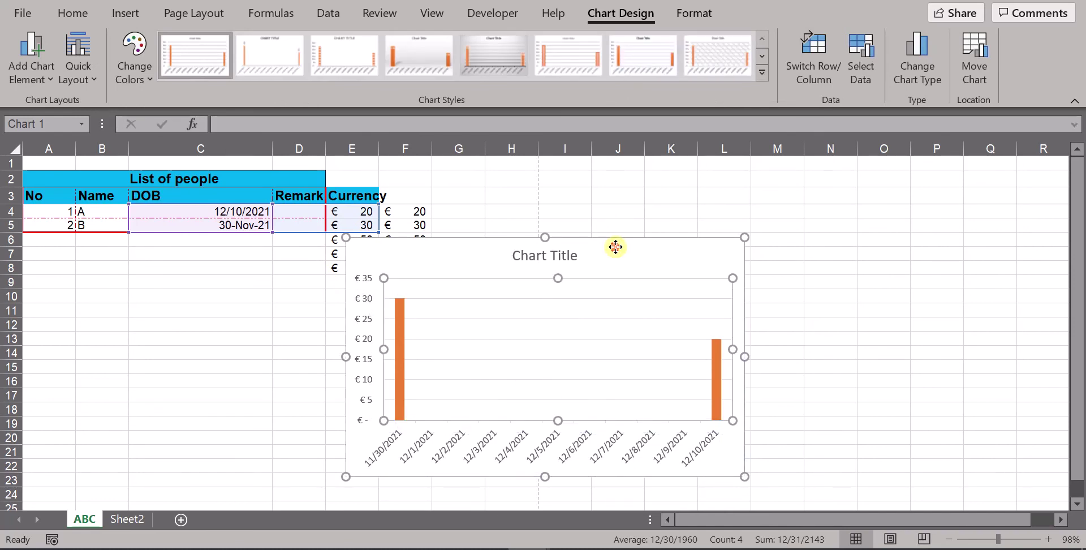
pyautogui.moveTo(617, 240)
pyautogui.mouseDown()
pyautogui.moveTo(736, 268)
pyautogui.moveTo(749, 235)
pyautogui.mouseUp()
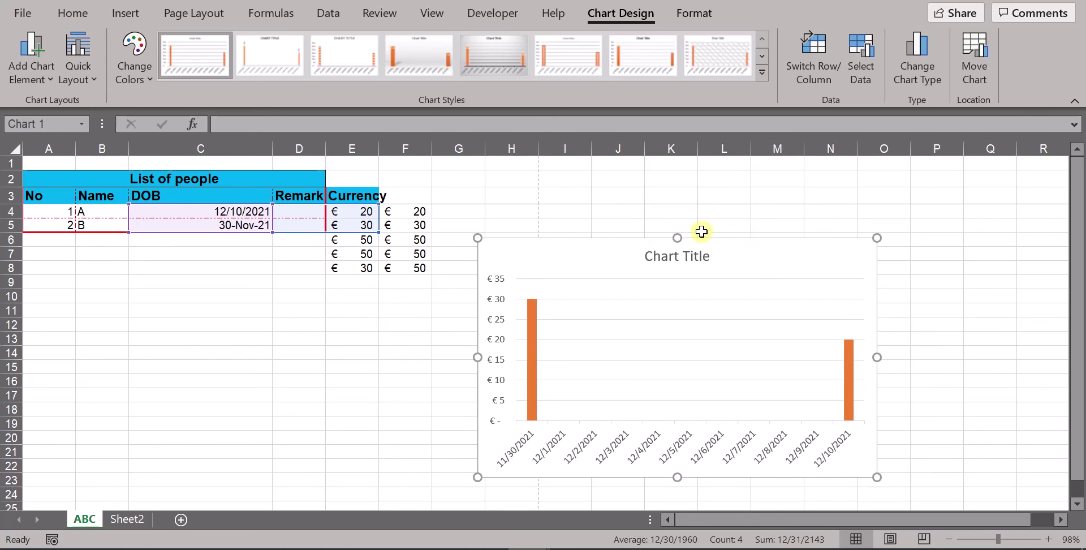
pyautogui.click(661, 256)
pyautogui.moveTo(652, 253); pyautogui.dragTo(725, 254)
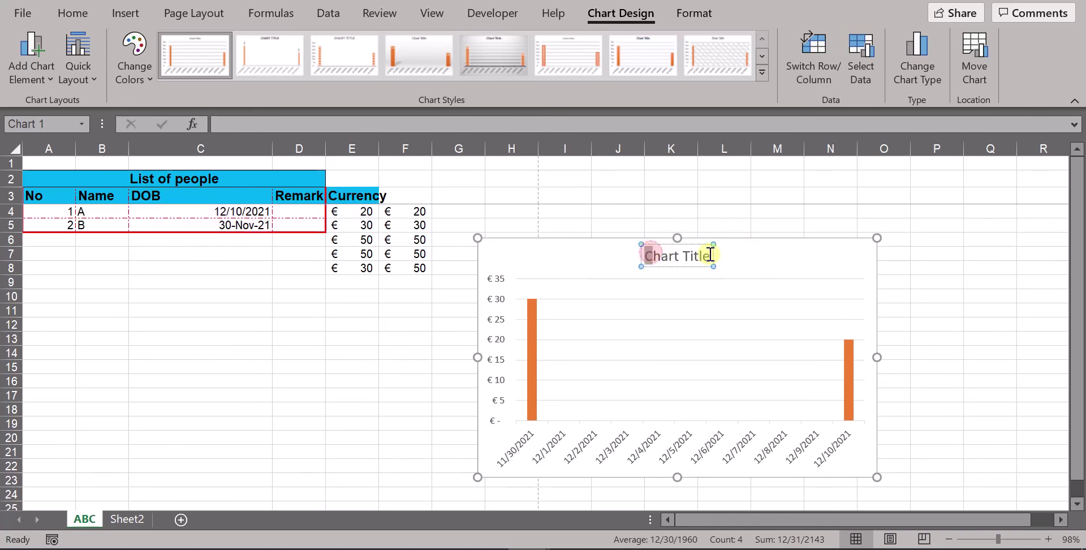
pyautogui.write('List of people')
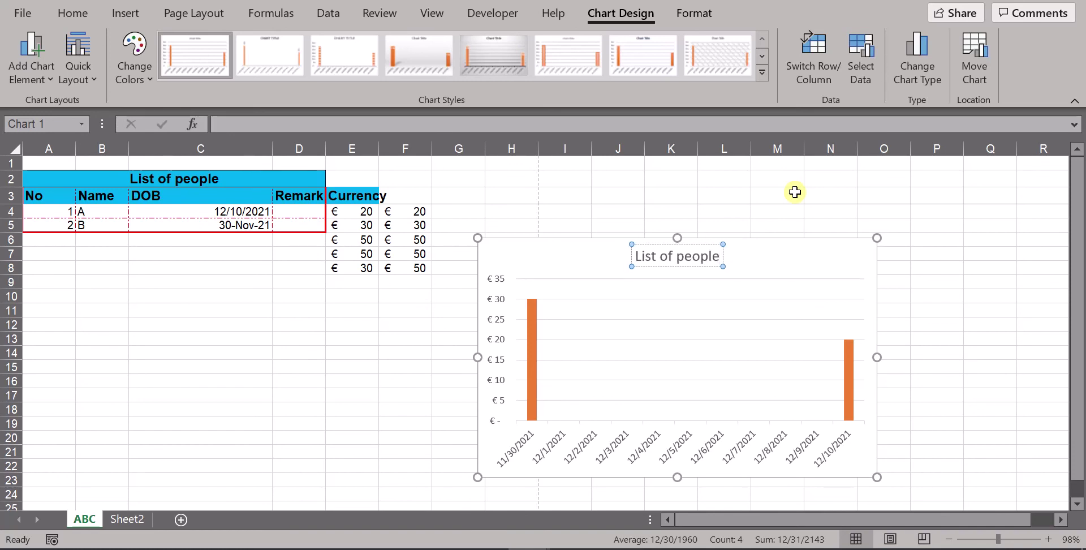
pyautogui.click(246, 226)
pyautogui.click(236, 212)
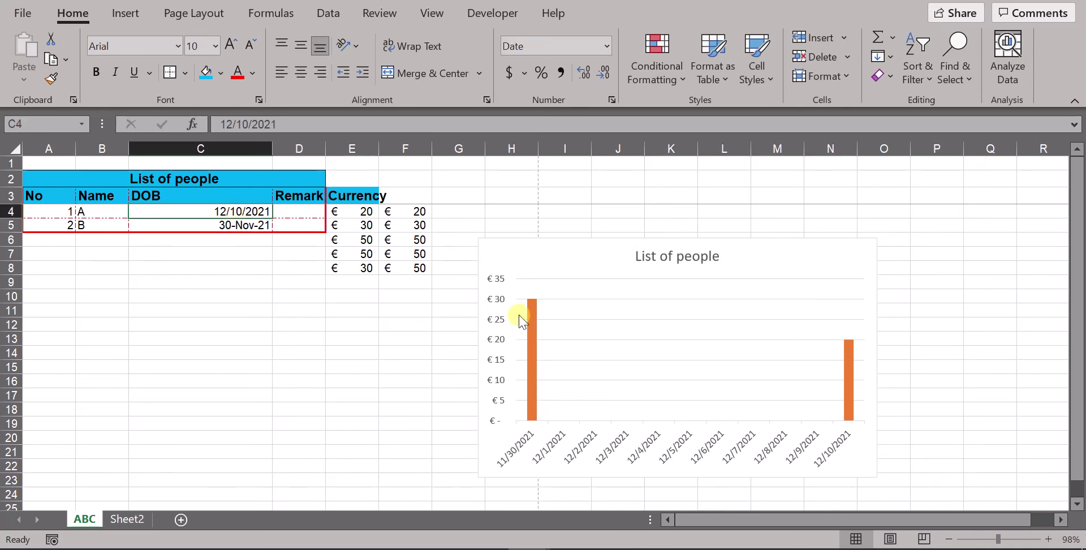
# Drag the 'List of people' chart upward so its top lines up with the table headers
pyautogui.click(916, 382)
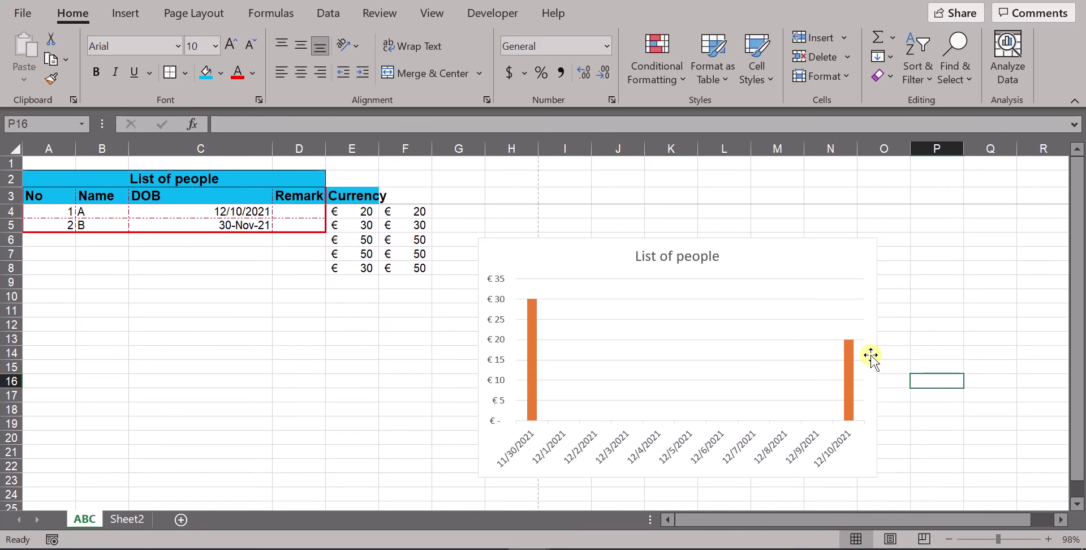
pyautogui.click(871, 355)
pyautogui.moveTo(824, 243); pyautogui.dragTo(816, 201)
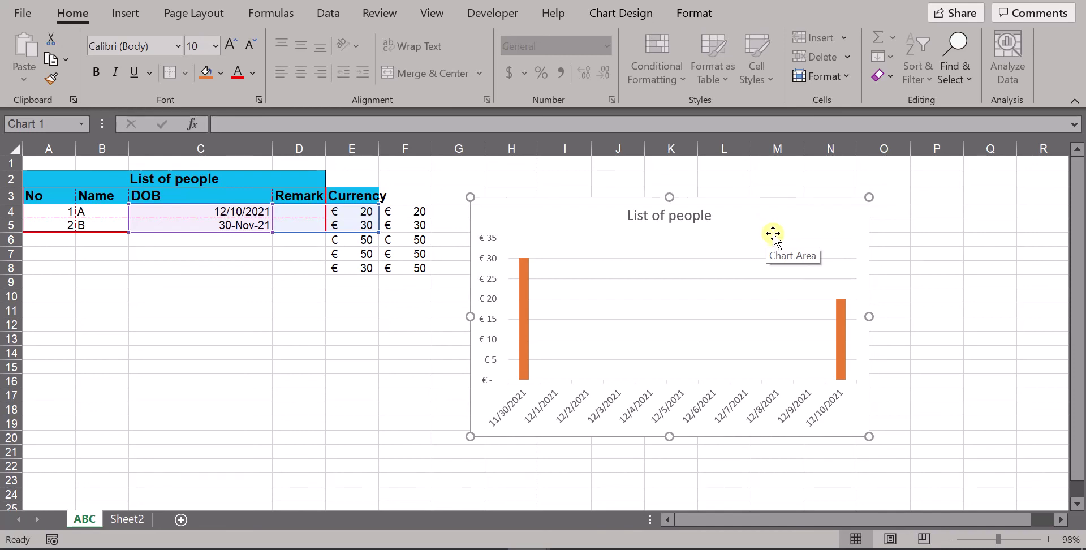
pyautogui.click(1065, 49)
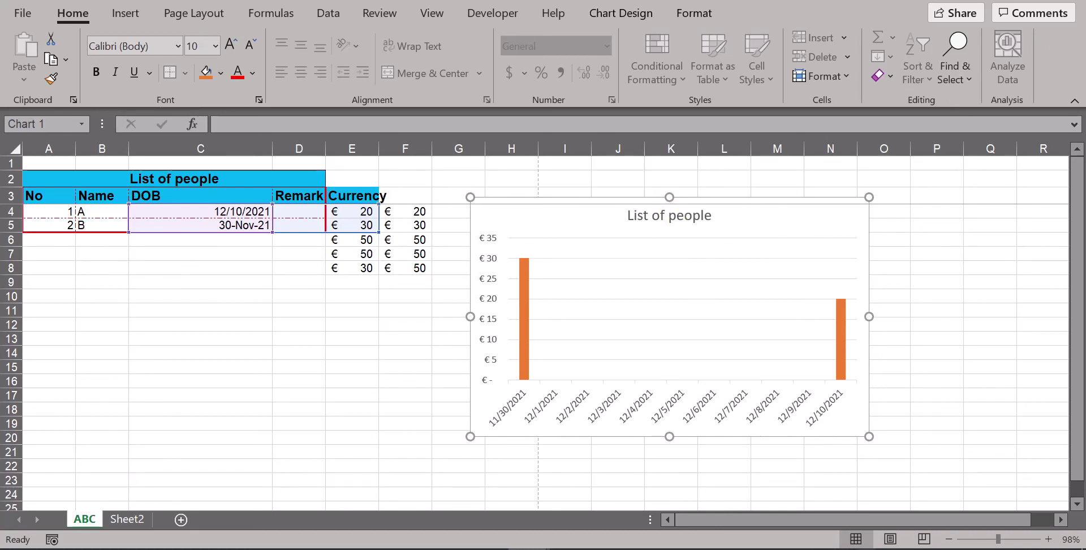